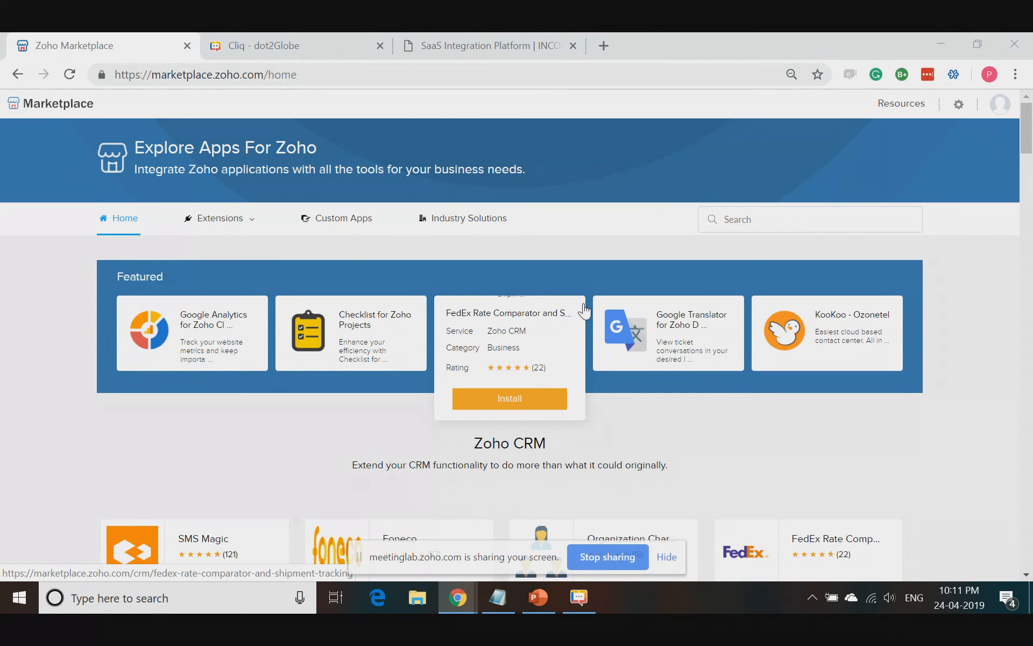
- Browse the Zoho Cliq extensions in the marketplace and open the incoxBot - Integration Bot for Zoho Apps listing
click(332, 71)
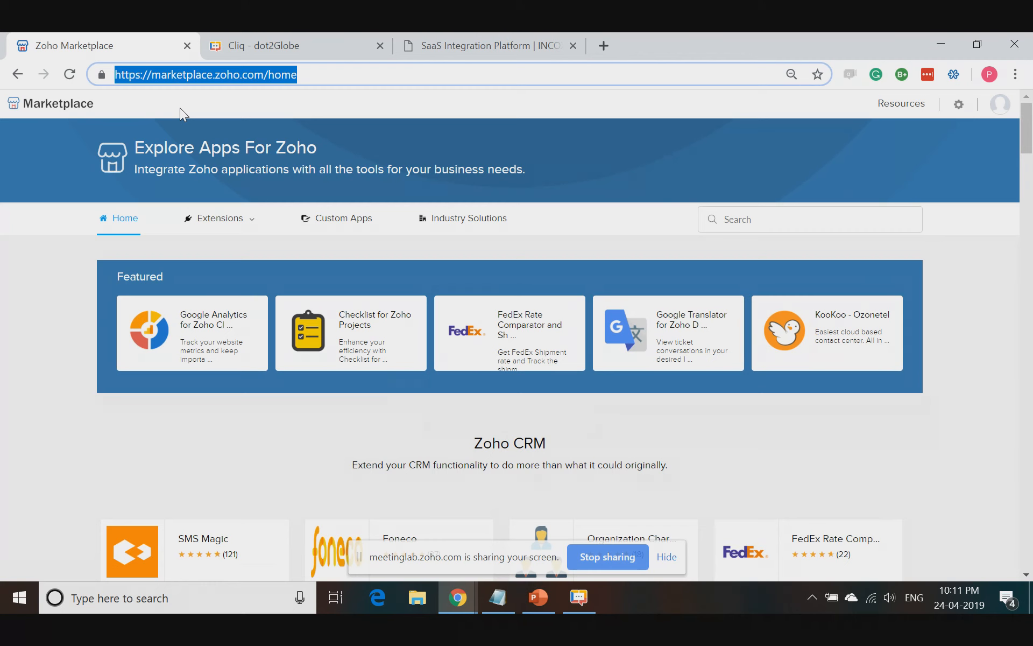
click(501, 287)
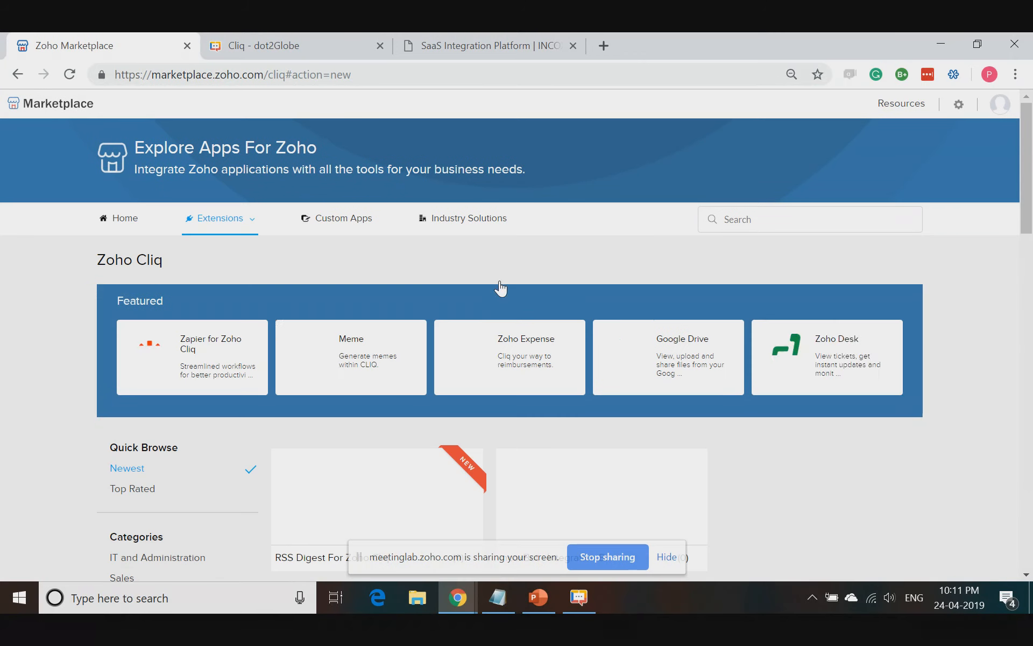
mouse_move(795, 410)
scroll(793, 412, down, 1)
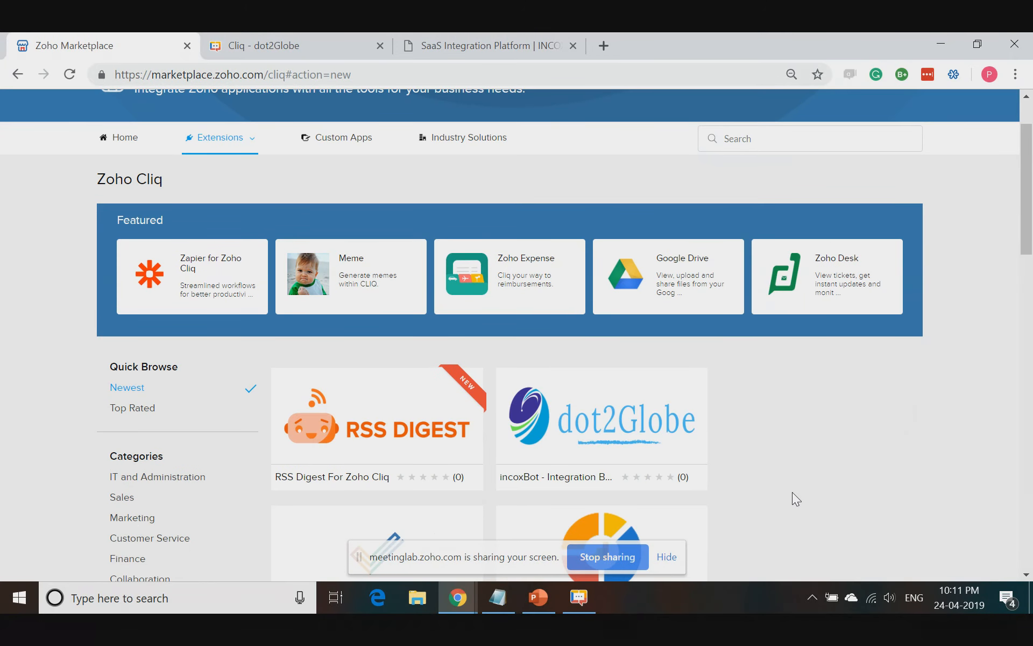
scroll(803, 497, down, 1)
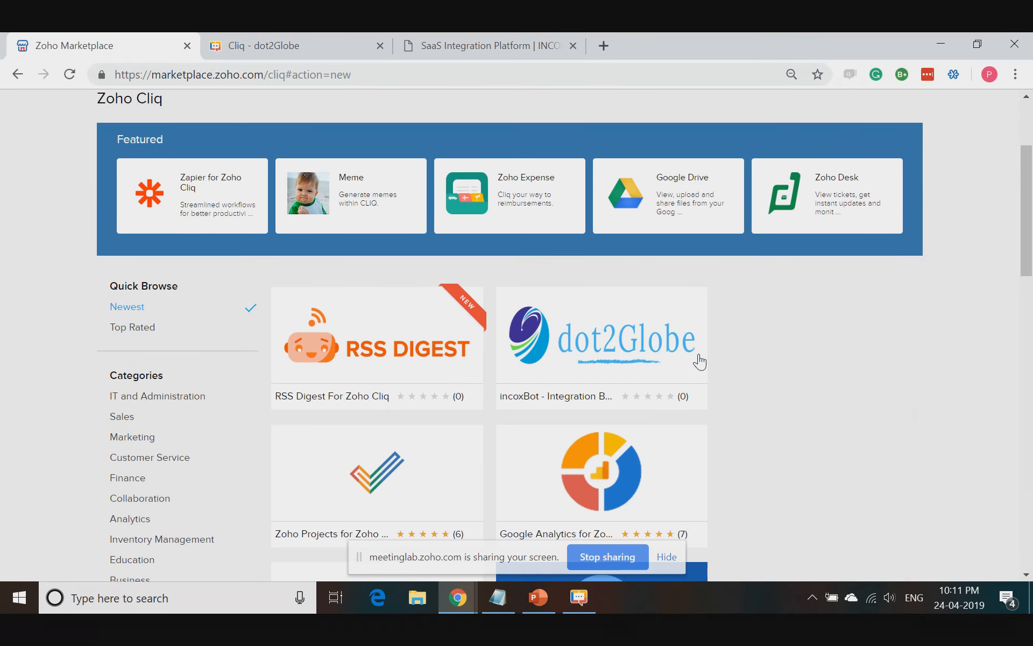
mouse_move(608, 342)
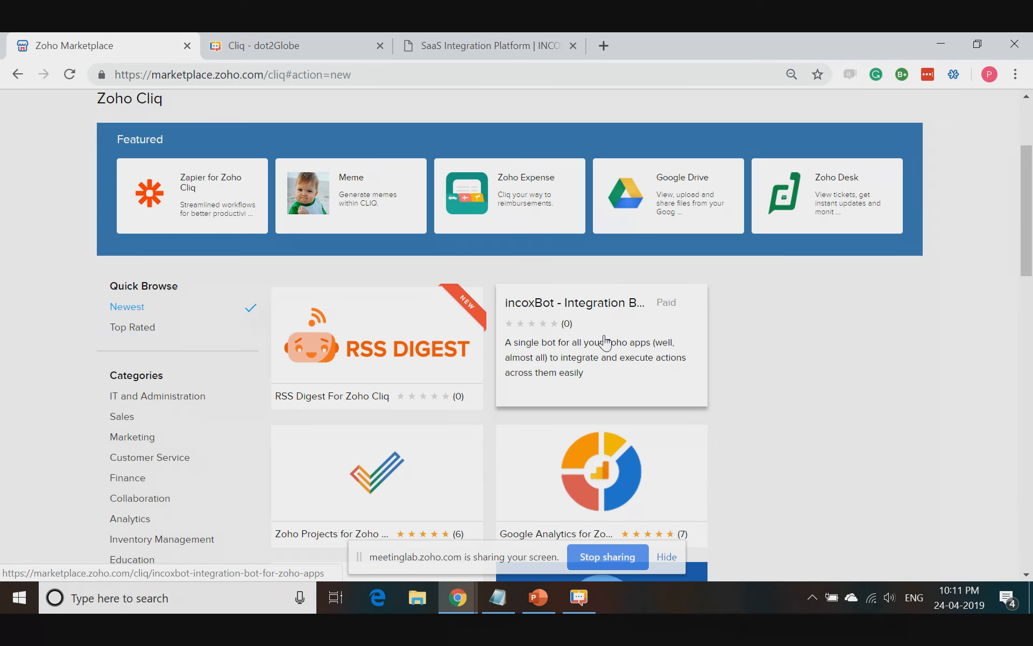
click(605, 348)
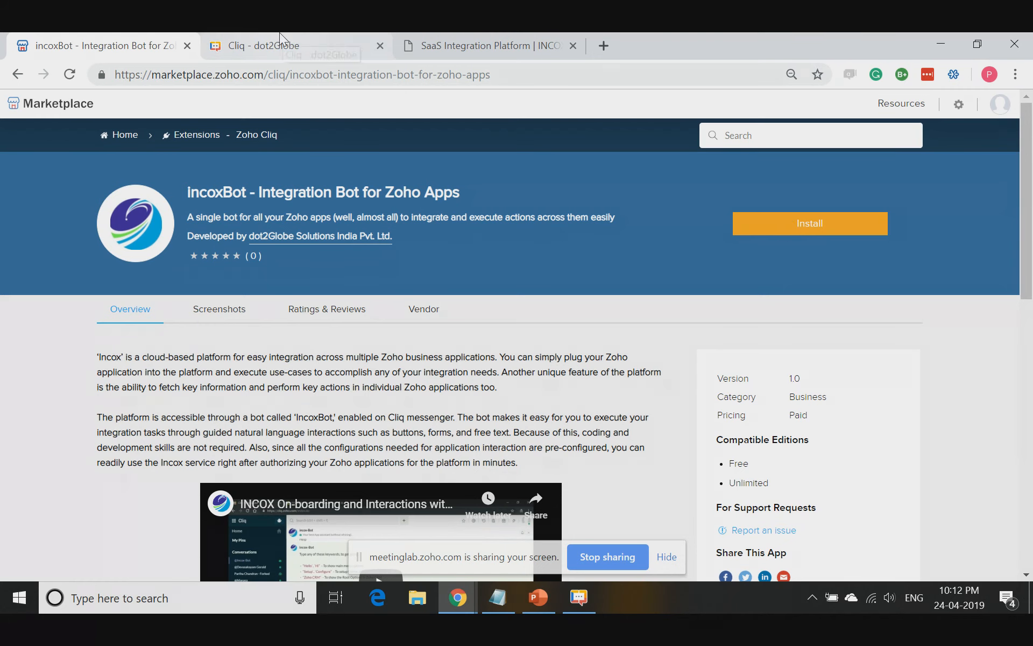
- Switch to the Cliq installation page and install the IncoxBot-Test extension for the entire organization
click(260, 42)
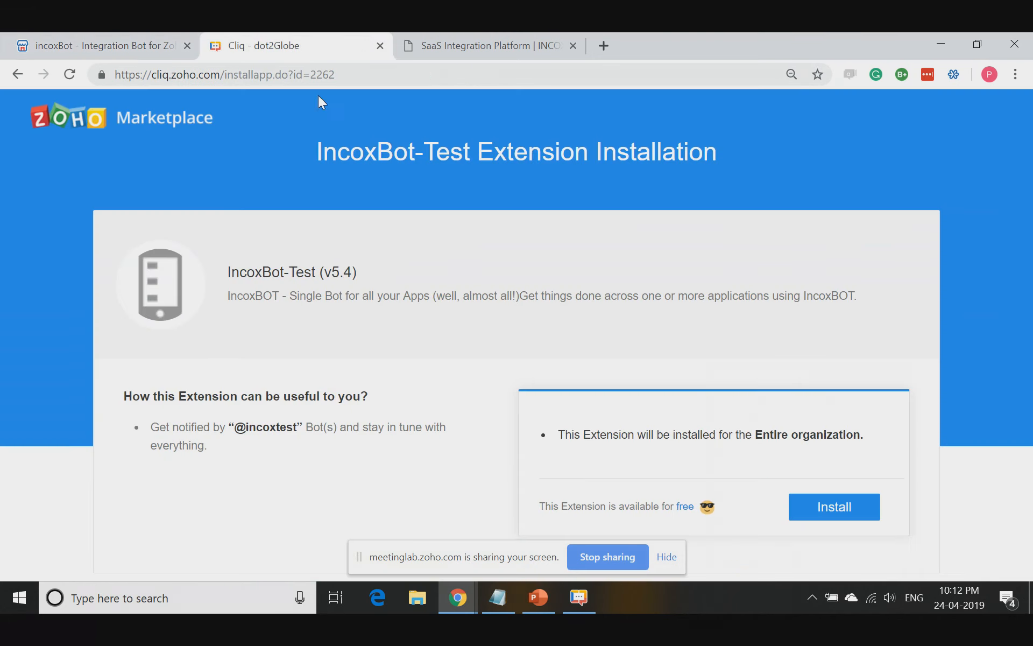
key(F11)
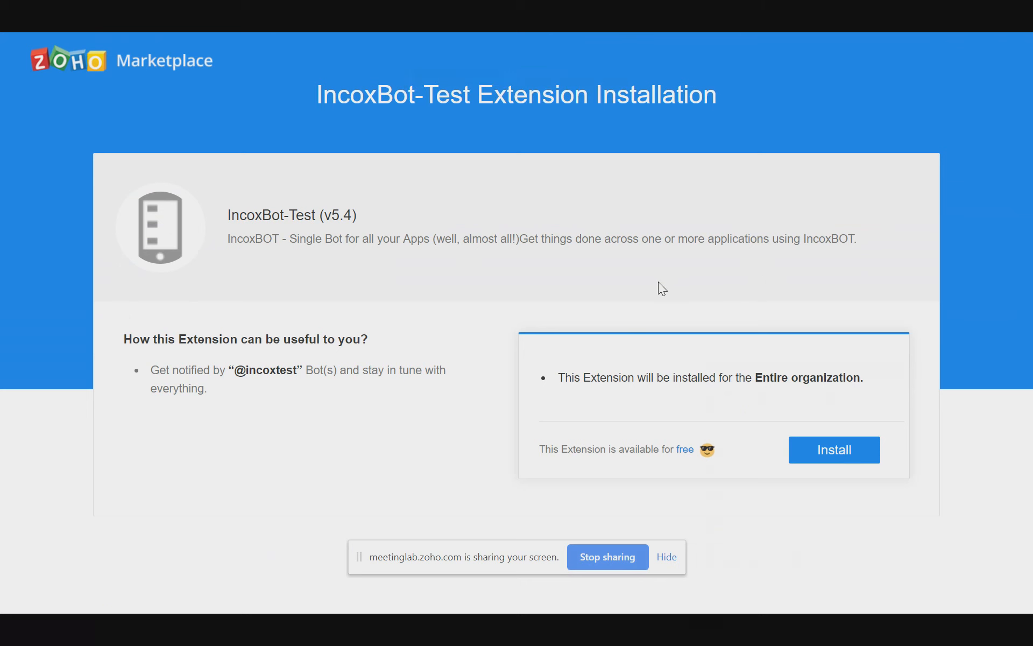
drag(409, 95, 469, 96)
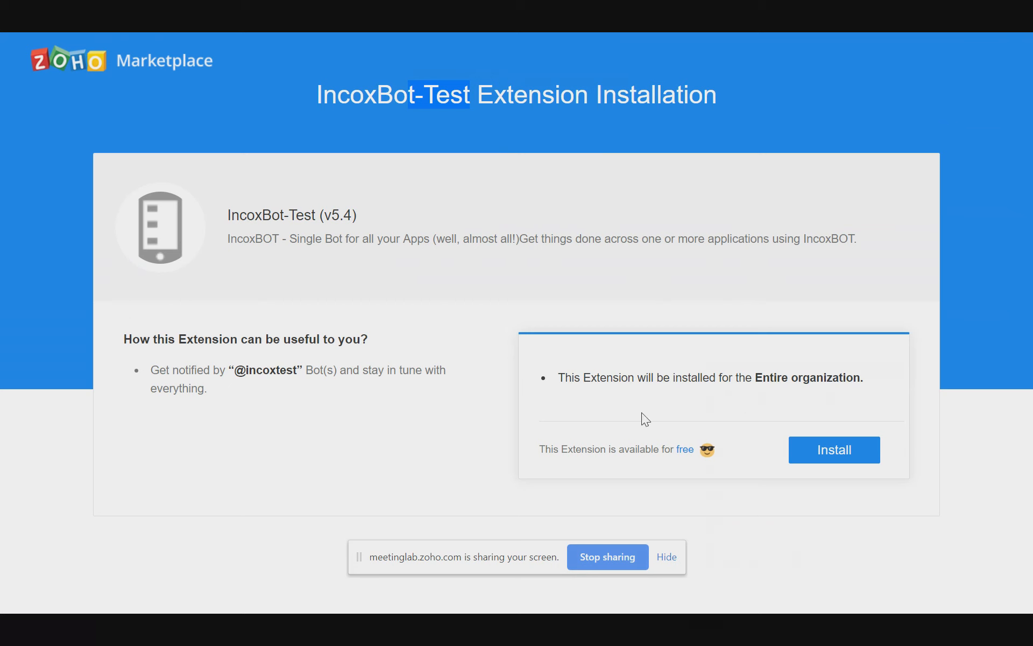
click(844, 456)
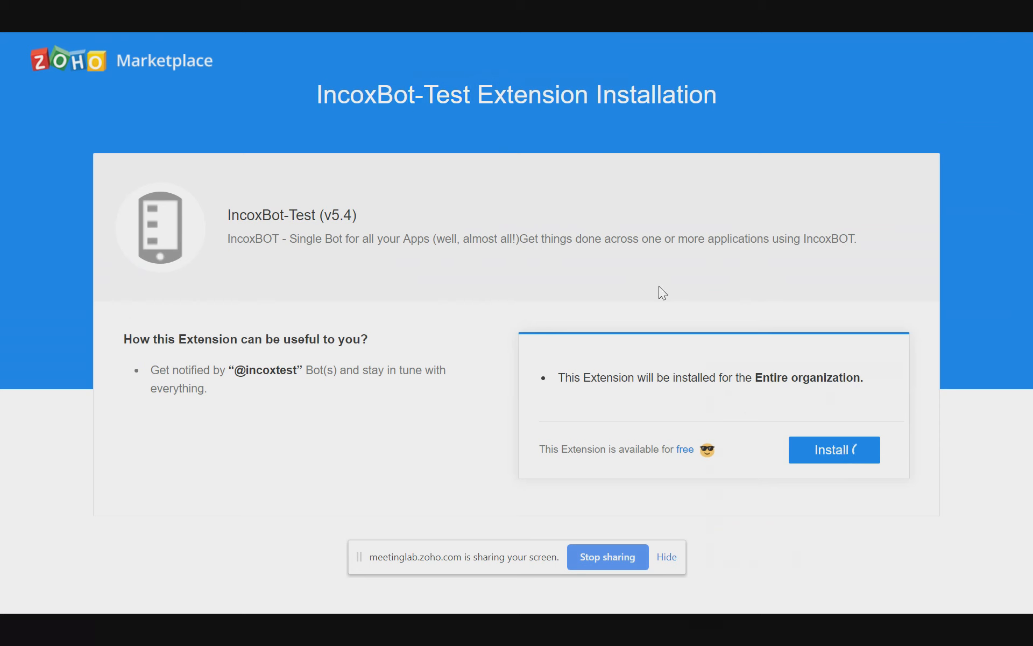
click(666, 558)
key(F11)
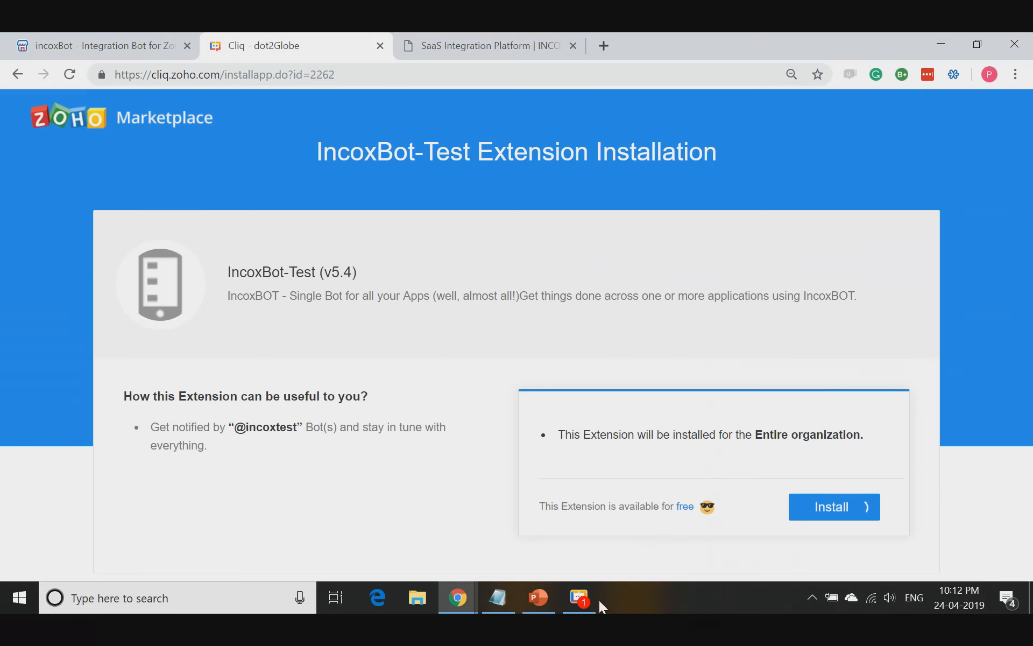
mouse_move(583, 600)
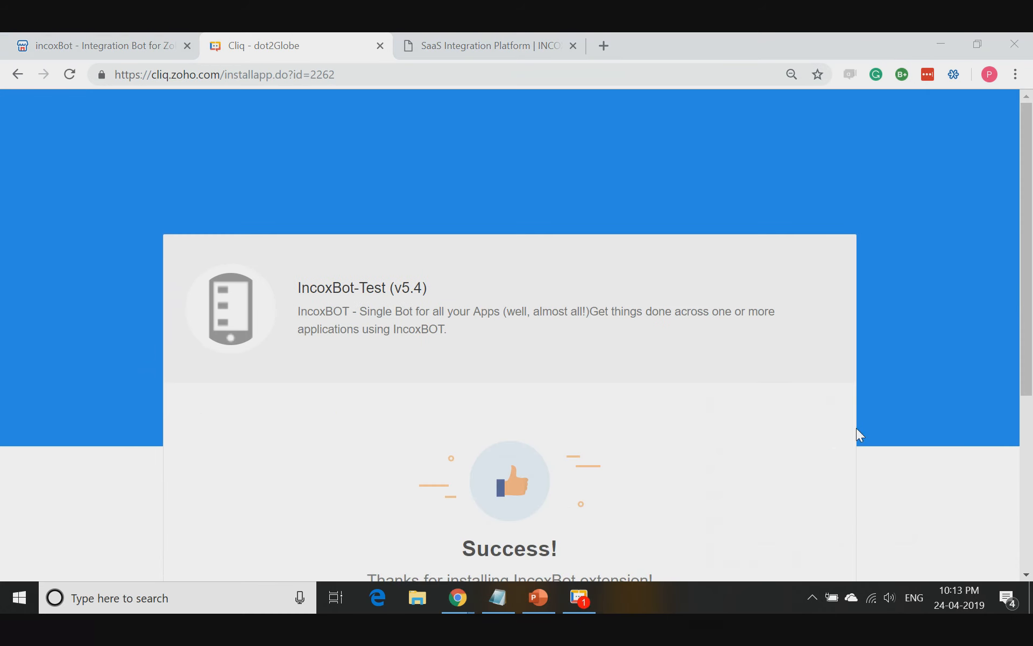
scroll(857, 429, down, 5)
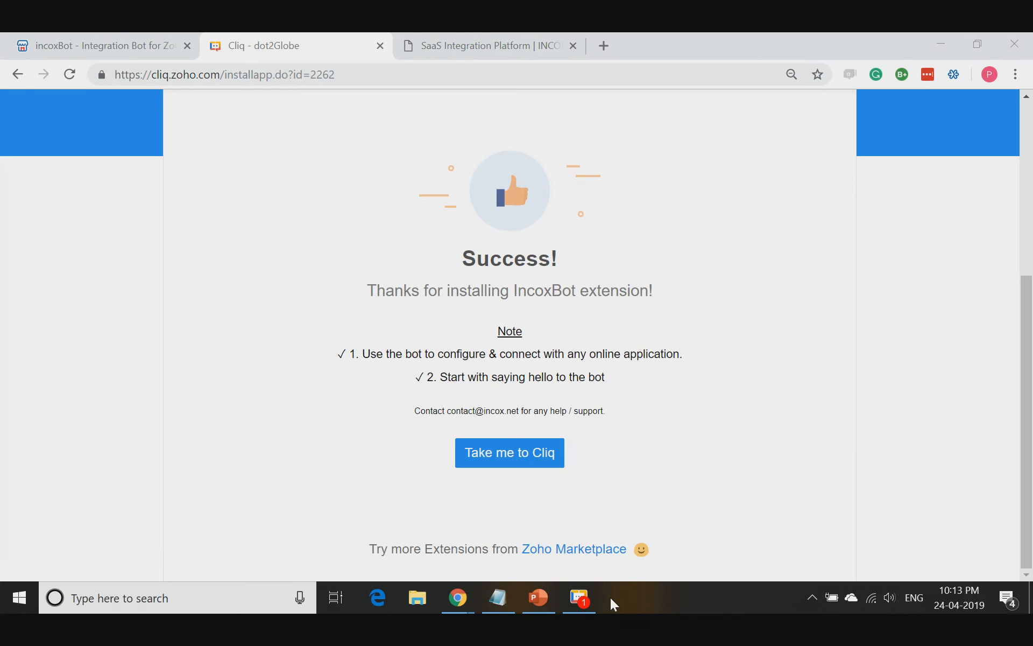
- Switch to the Cliq desktop app, show it full screen, and open the Incoxtest bot conversation
click(582, 600)
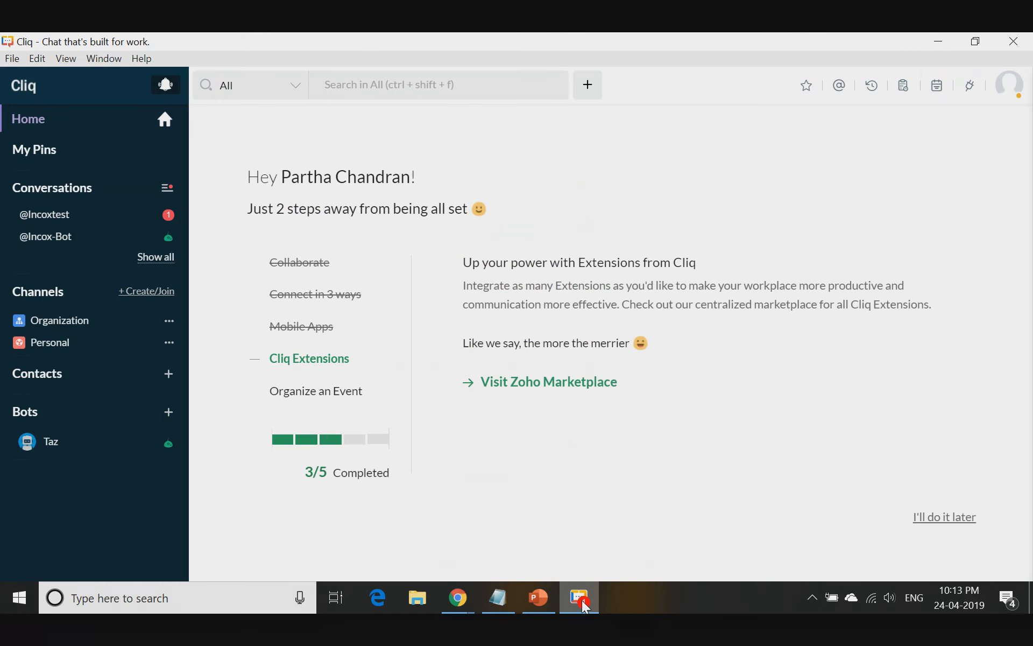
key(F11)
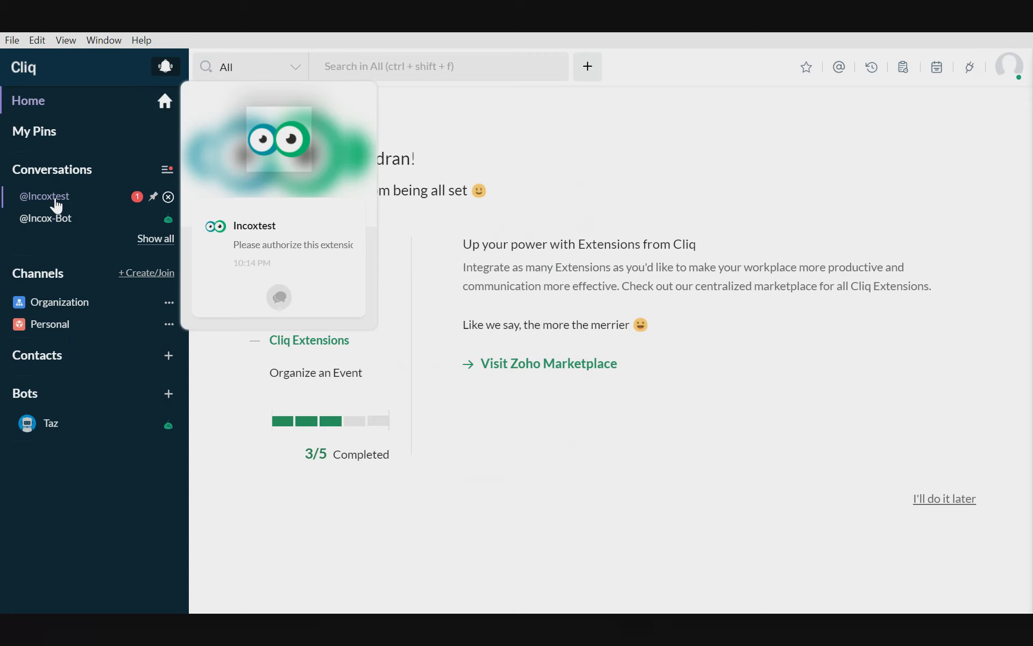
click(58, 207)
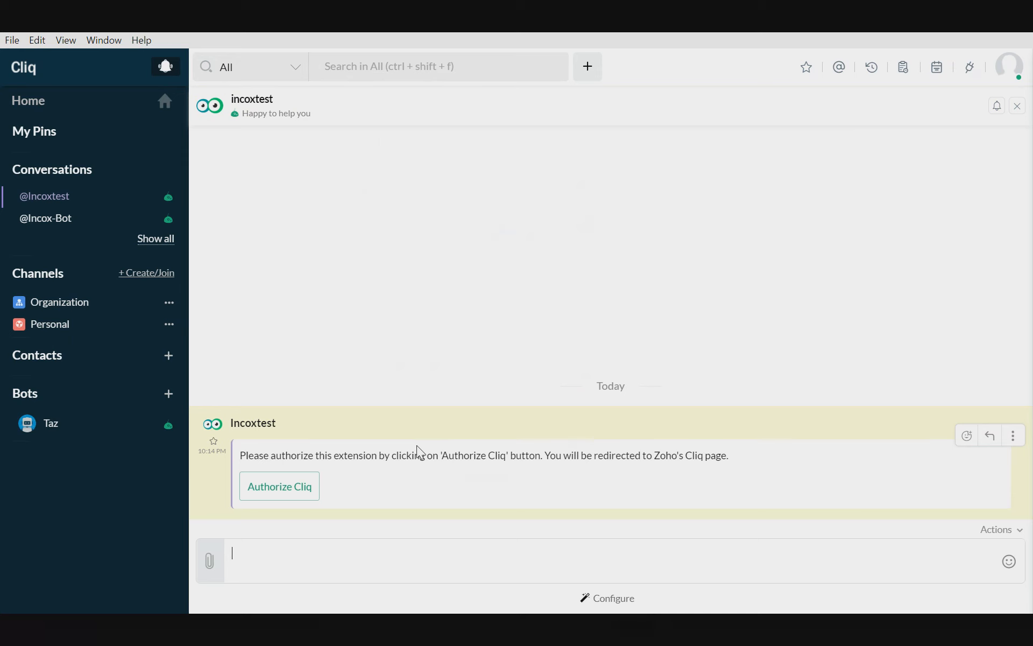
- Authorize Cliq from the Incoxtest bot's message and accept incoxtest-cliq's access to the Zoho account
click(299, 491)
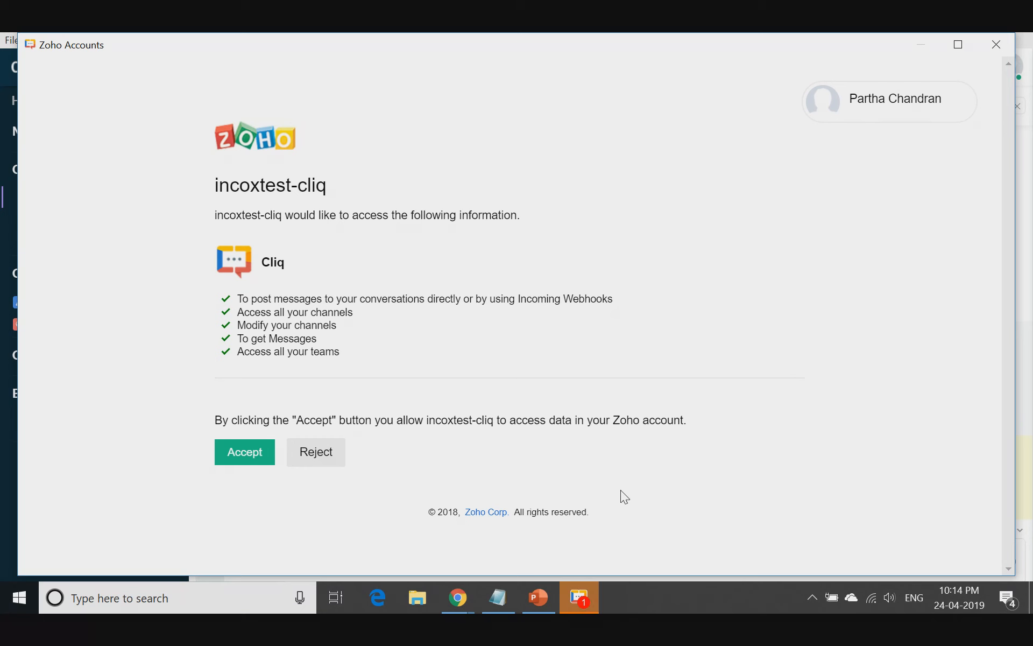
click(586, 593)
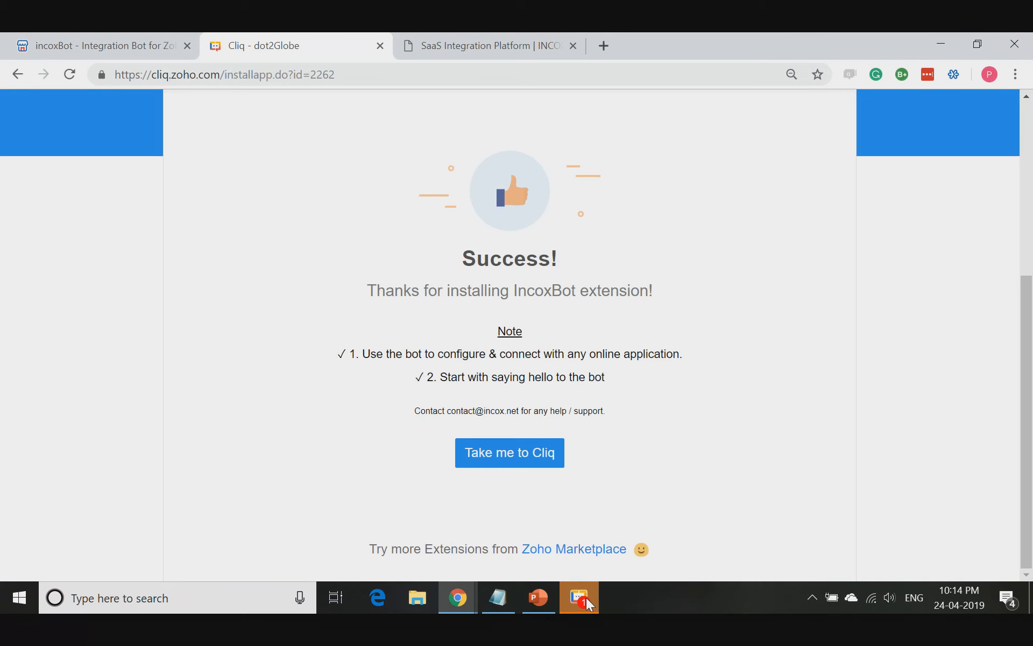
click(586, 598)
mouse_move(581, 598)
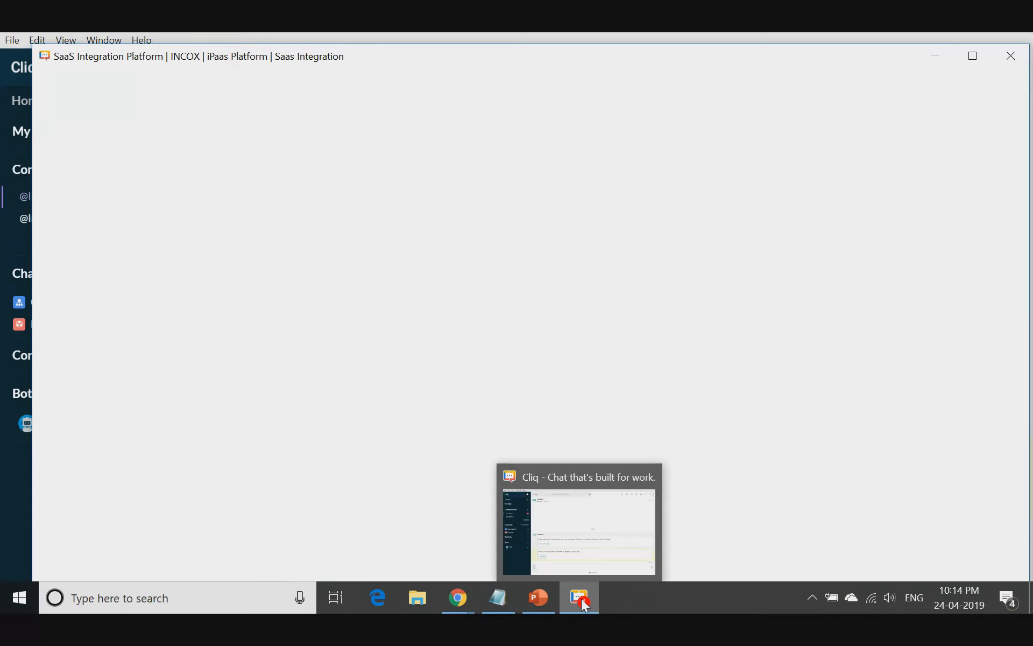
click(581, 599)
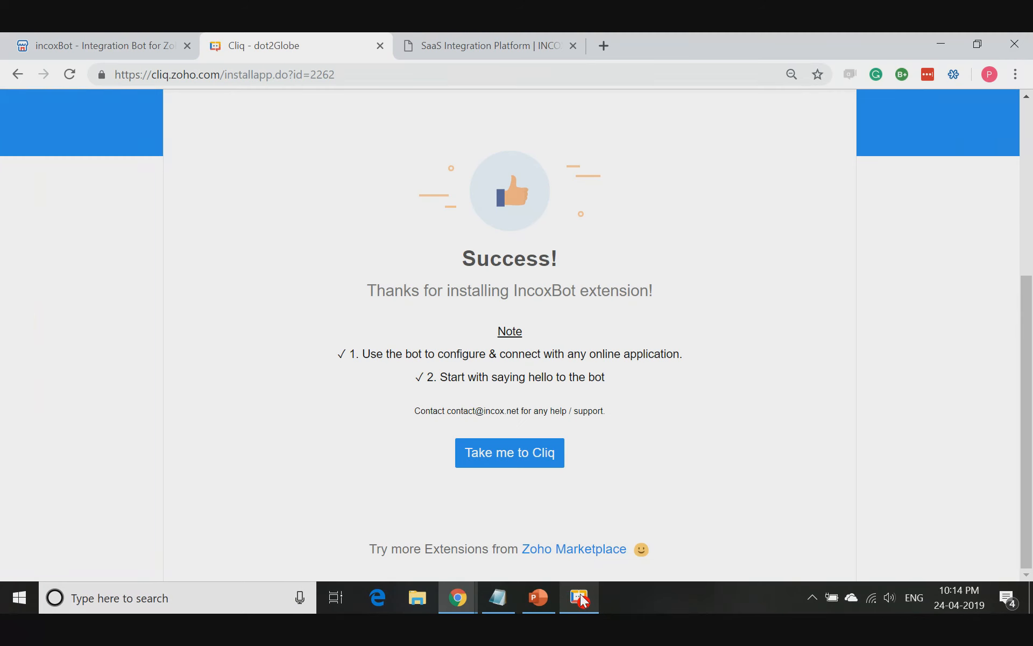
click(581, 599)
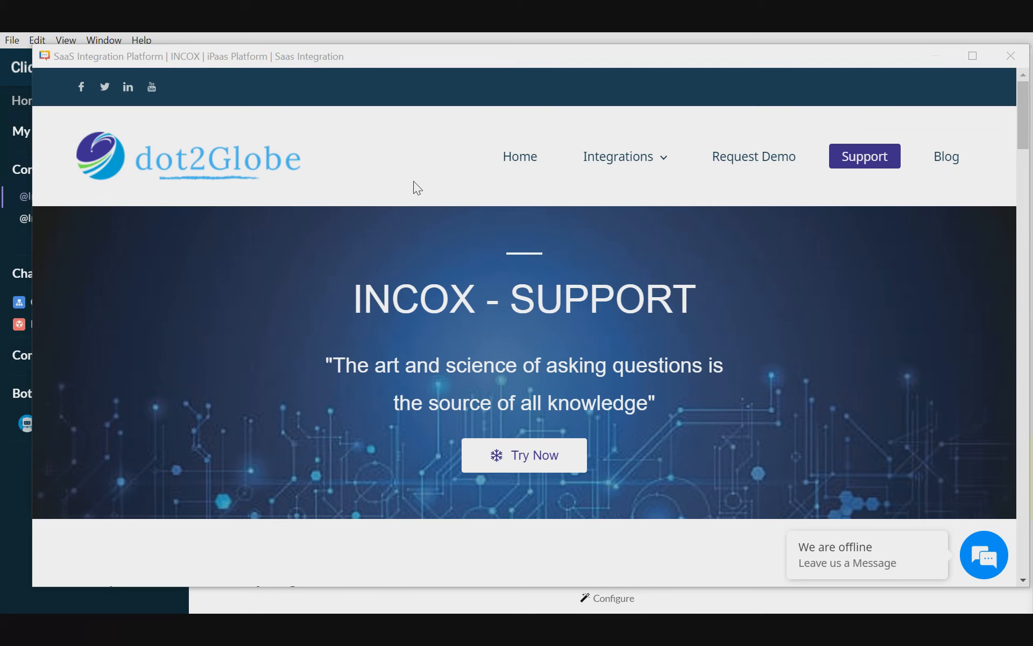
- Examine the INCOX support page's messenger instructions, help contents and frequently asked questions, and close its window
scroll(738, 312, down, 6)
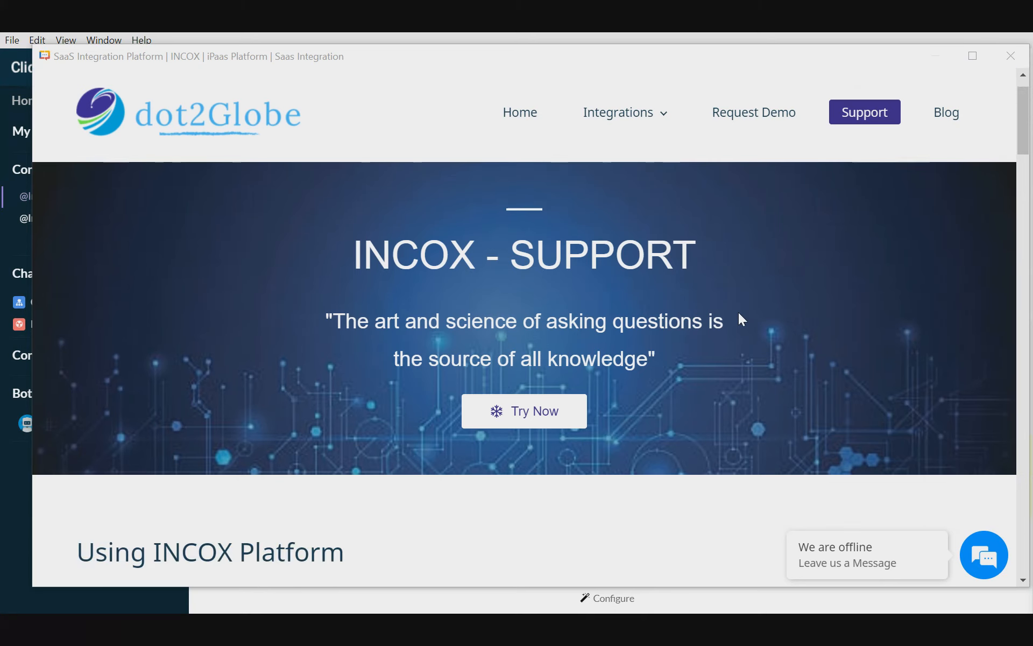
scroll(741, 315, down, 4)
scroll(742, 316, down, 8)
scroll(742, 316, down, 3)
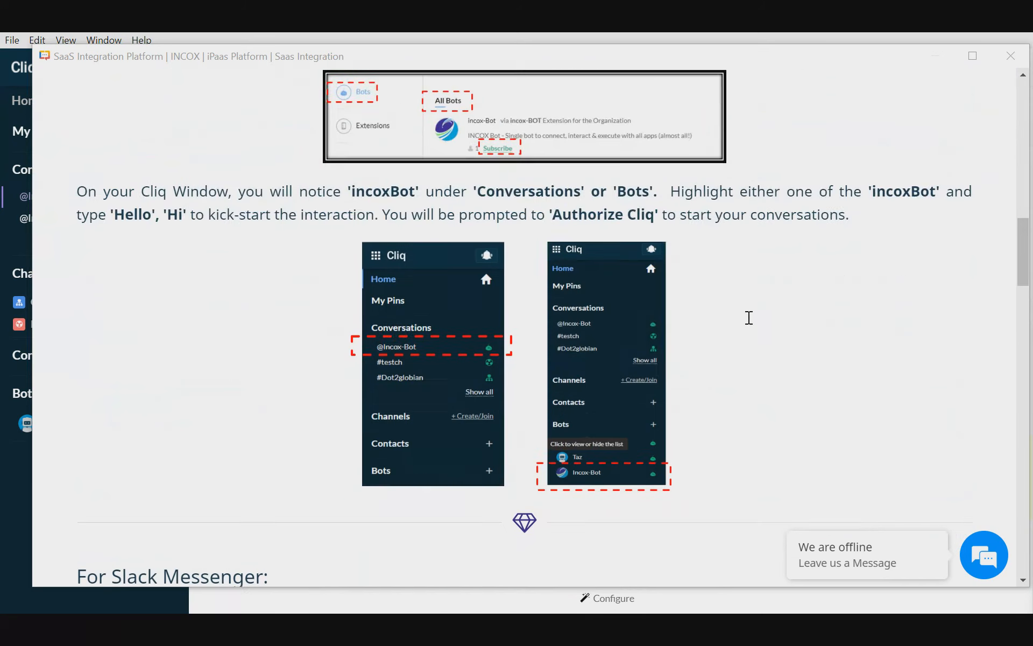
scroll(749, 317, down, 12)
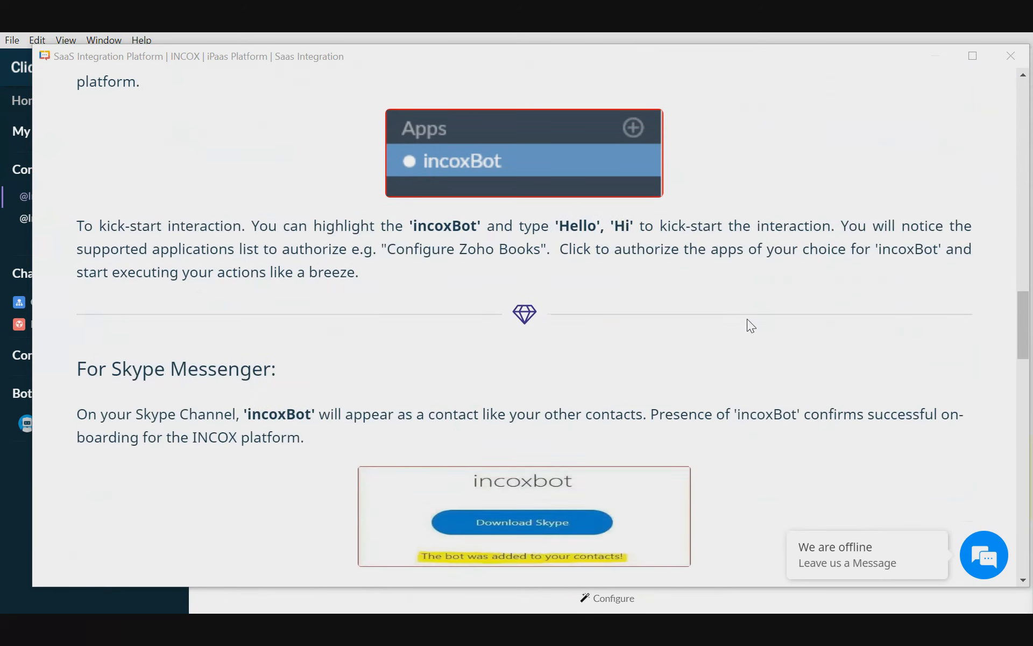
scroll(748, 320, down, 9)
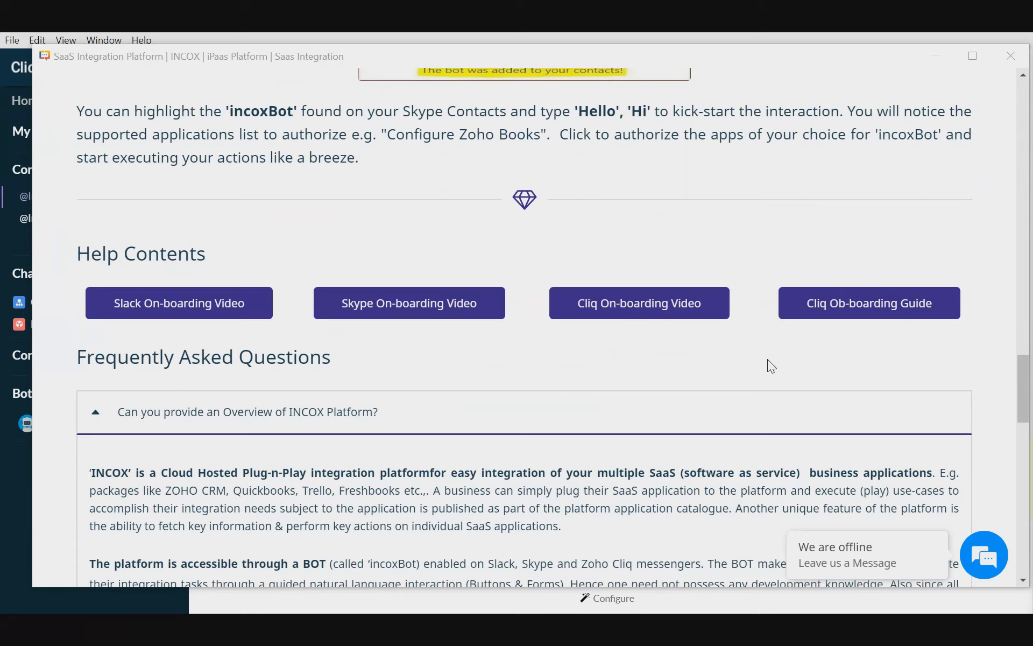
scroll(767, 359, down, 3)
scroll(830, 327, up, 20)
scroll(863, 269, up, 6)
click(1011, 58)
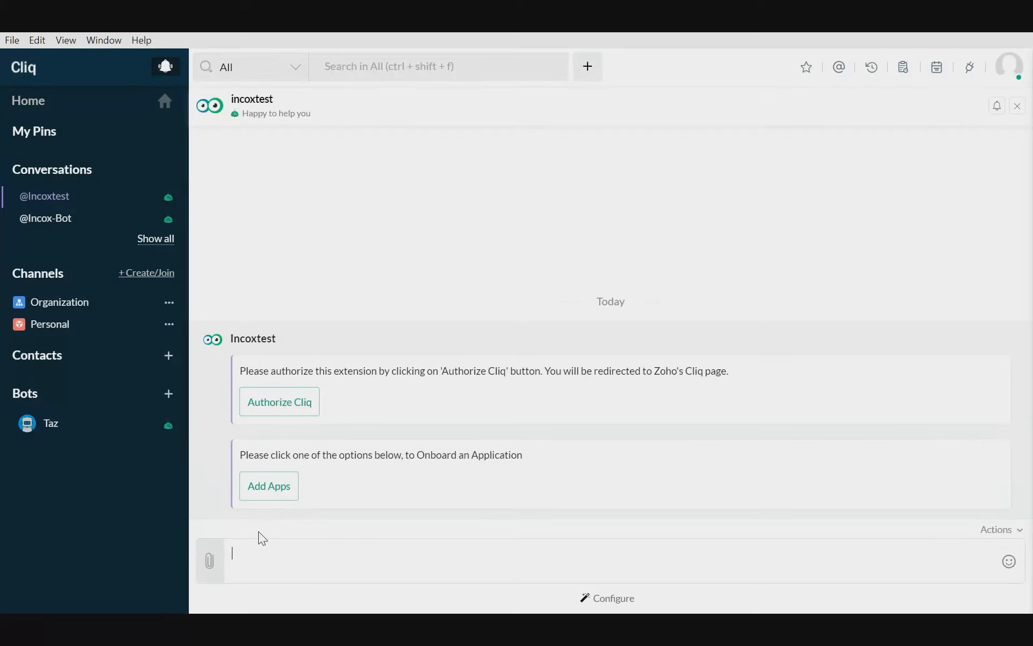
- Start adding apps from the Incoxtest bot's message and grant all permissions to the IncoxBot-Test extension
click(334, 576)
click(276, 490)
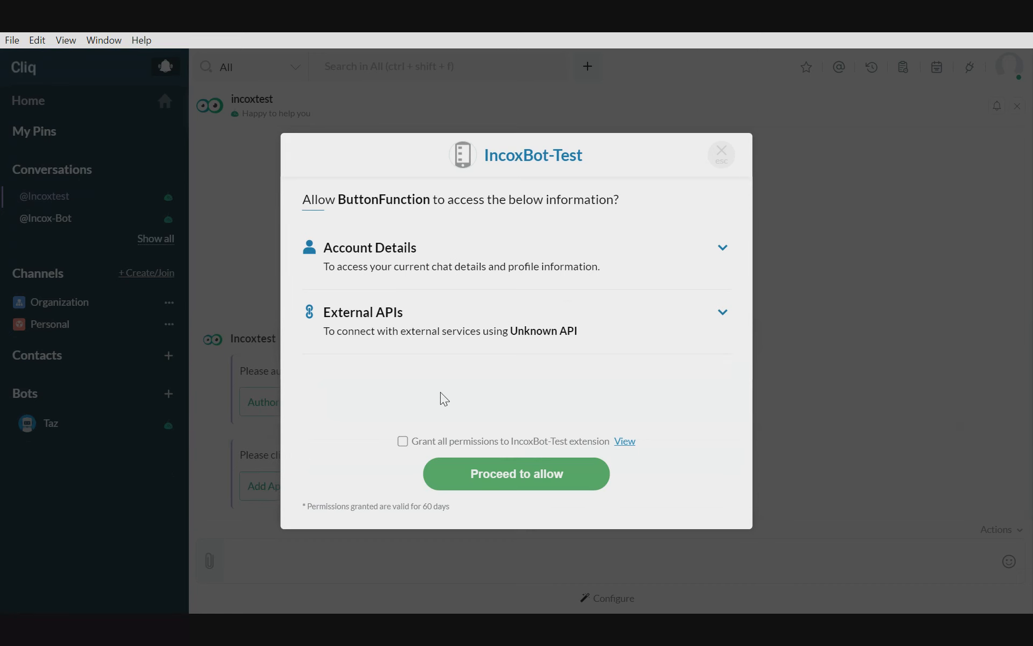
click(404, 444)
click(515, 482)
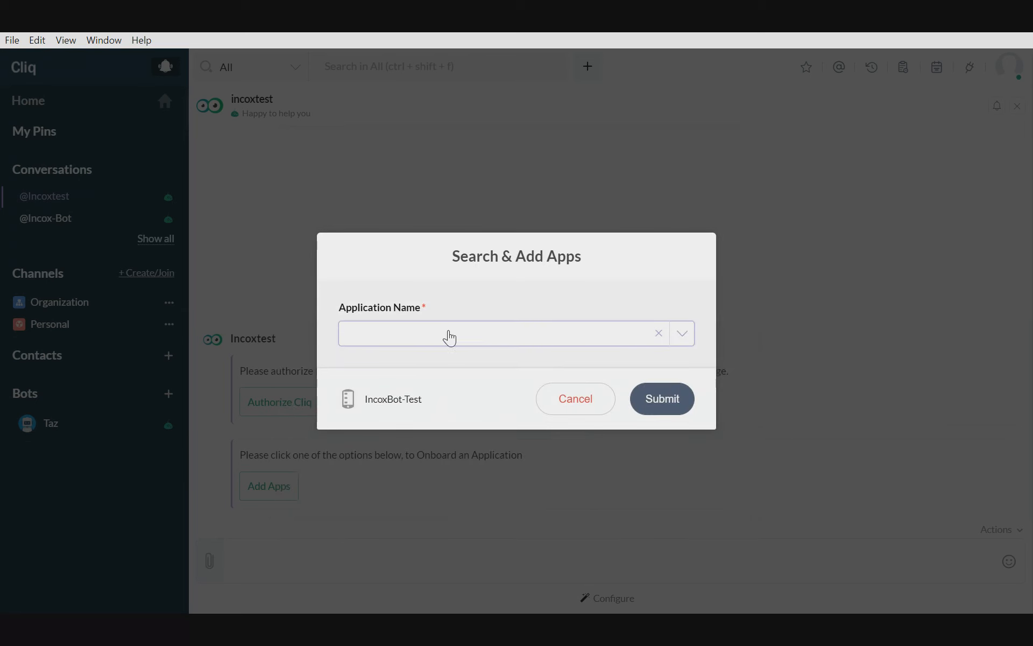
- Look through the applications offered for Application Name in the Search & Add Apps form
click(450, 341)
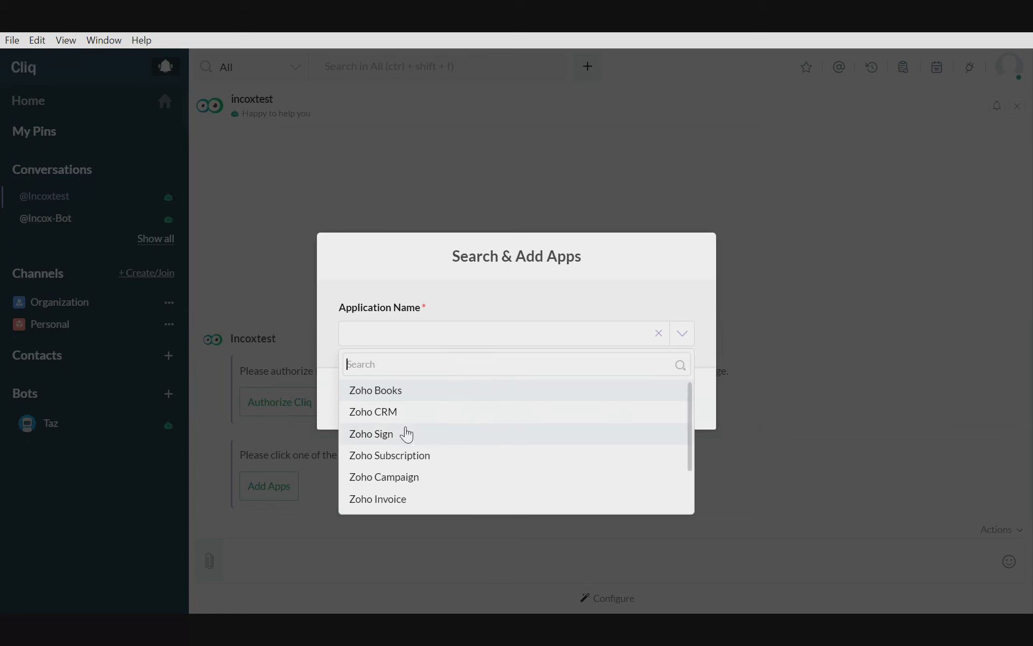
scroll(409, 414, down, 2)
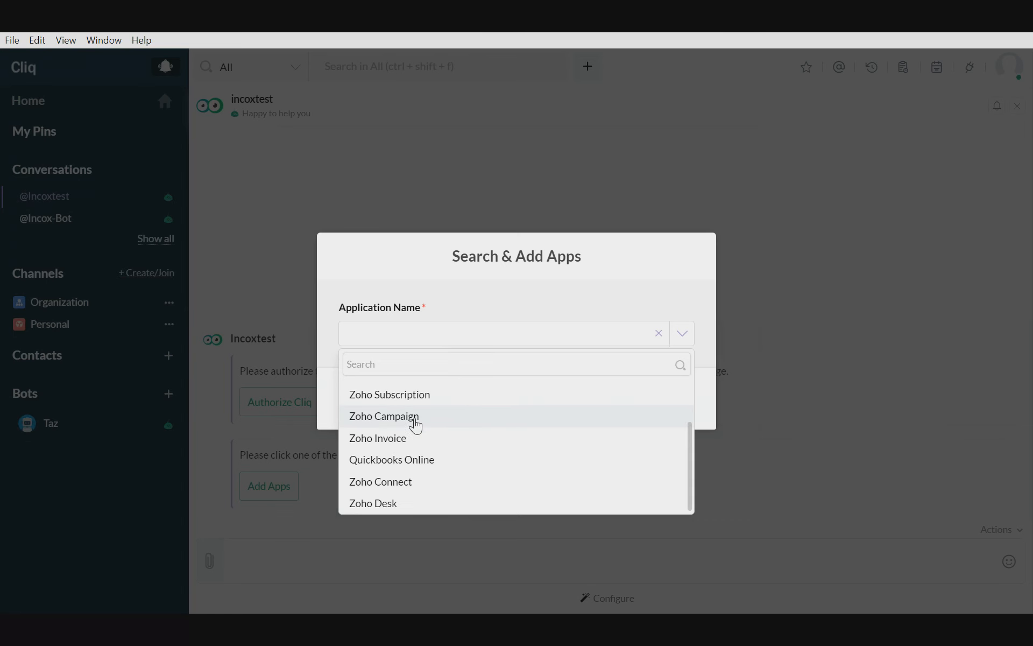
scroll(412, 422, up, 2)
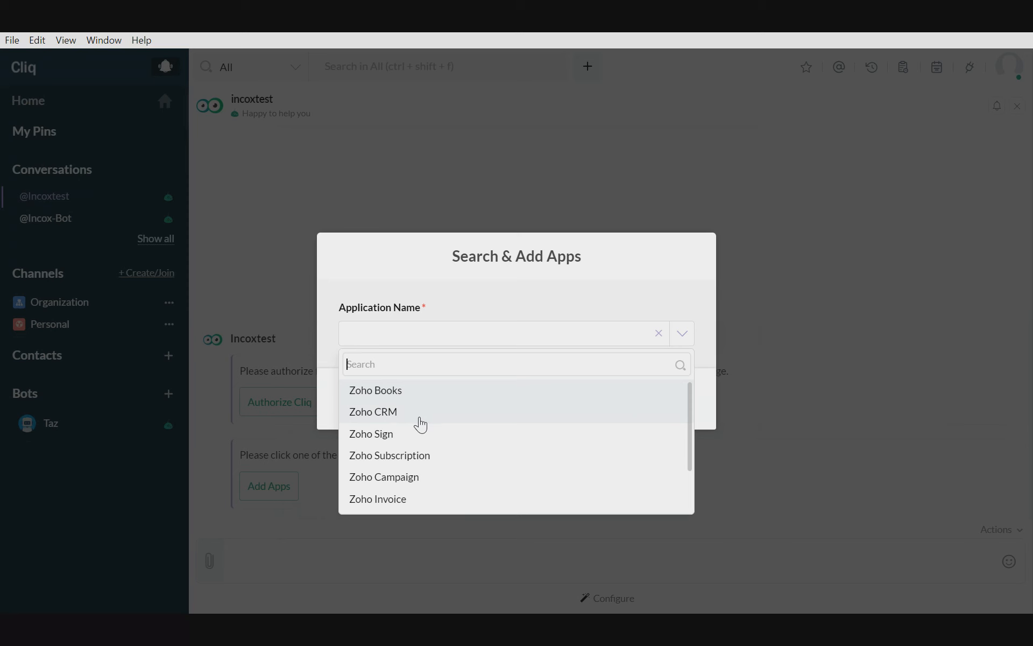
scroll(415, 419, down, 2)
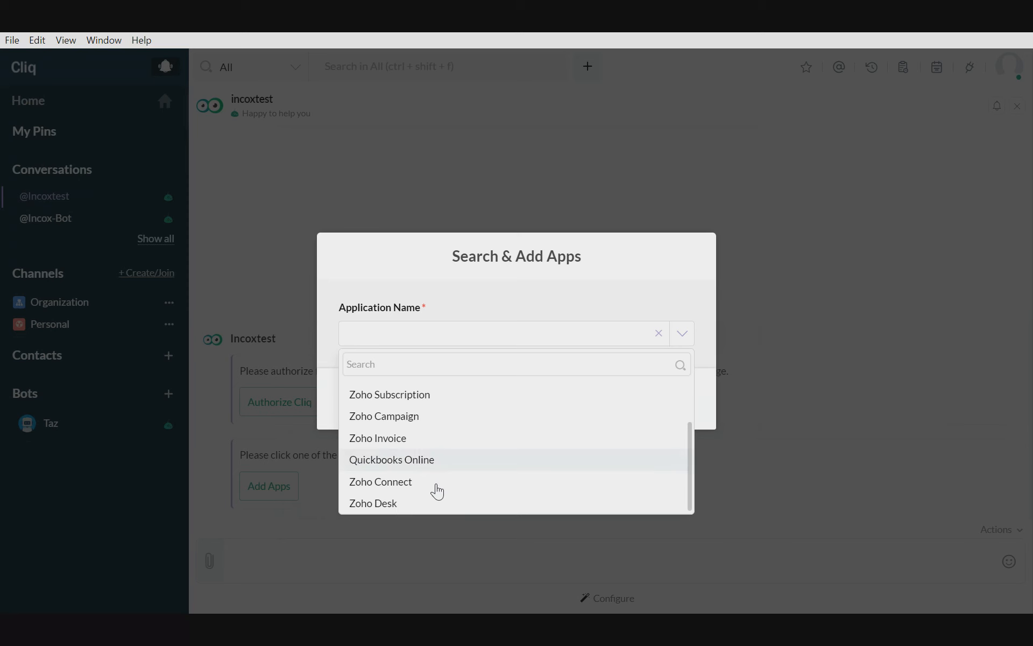
scroll(438, 492, up, 2)
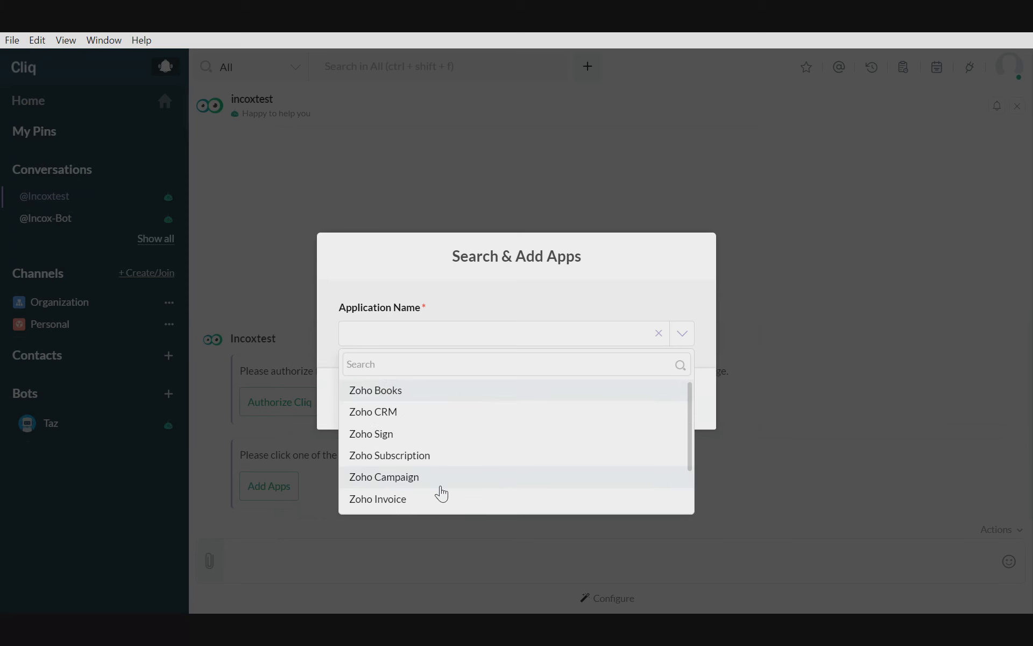
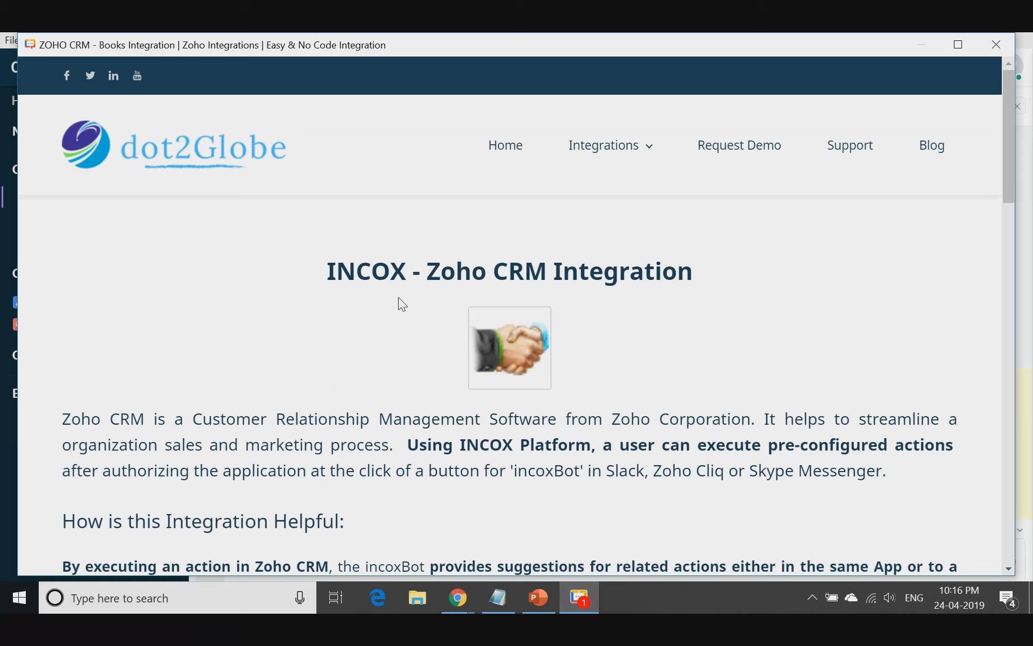
- Examine the INCOX - Zoho CRM Integration page's diagram and list of pre-configured use cases, and close its window
scroll(688, 393, down, 2)
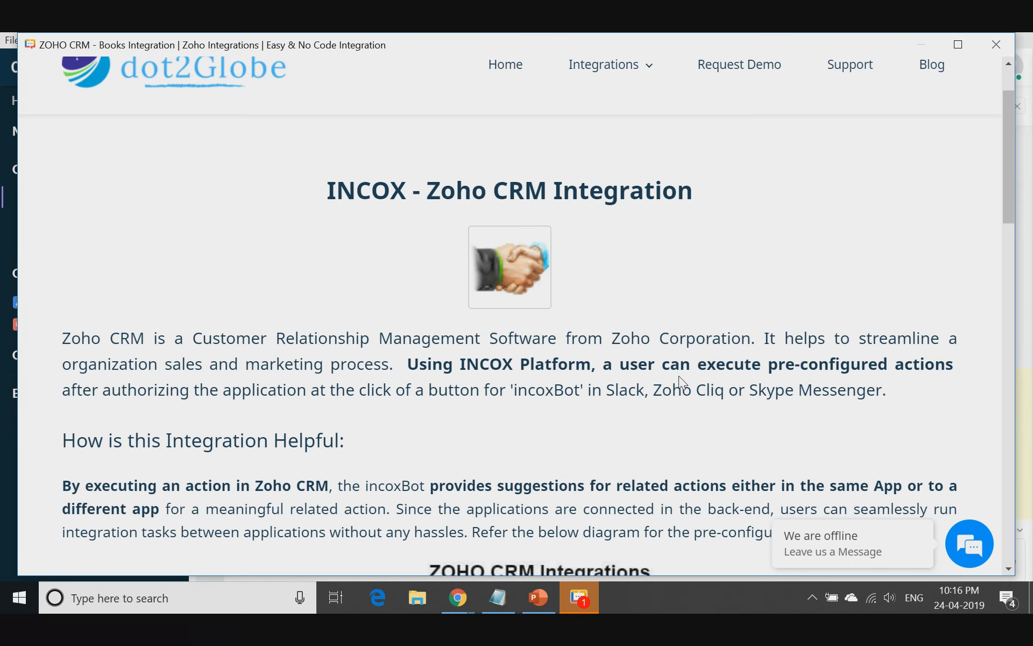
scroll(679, 376, down, 3)
scroll(682, 376, down, 3)
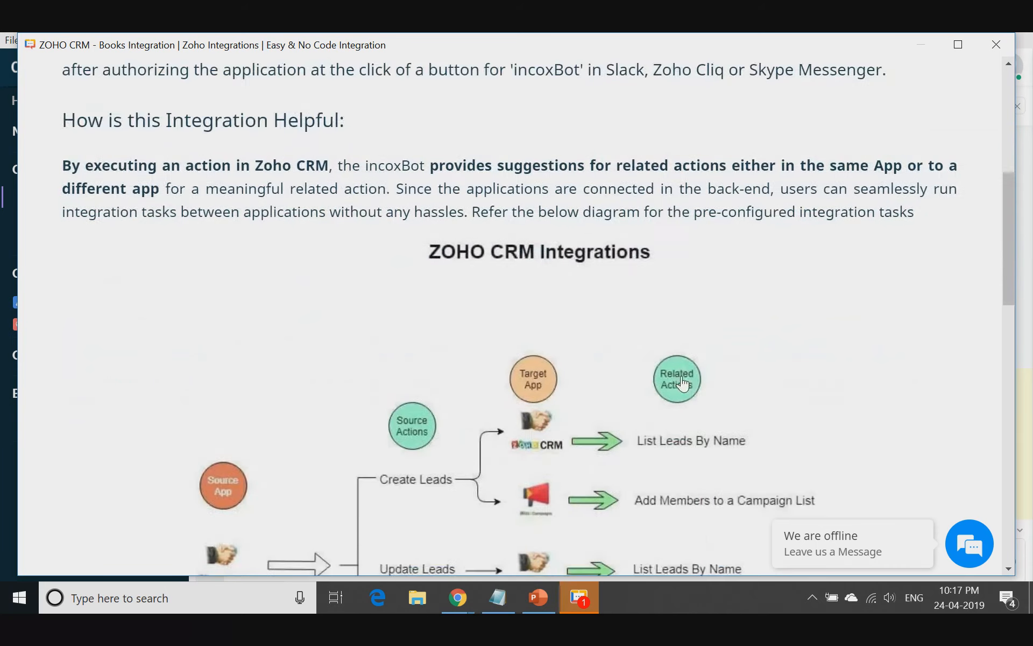
scroll(685, 383, down, 1)
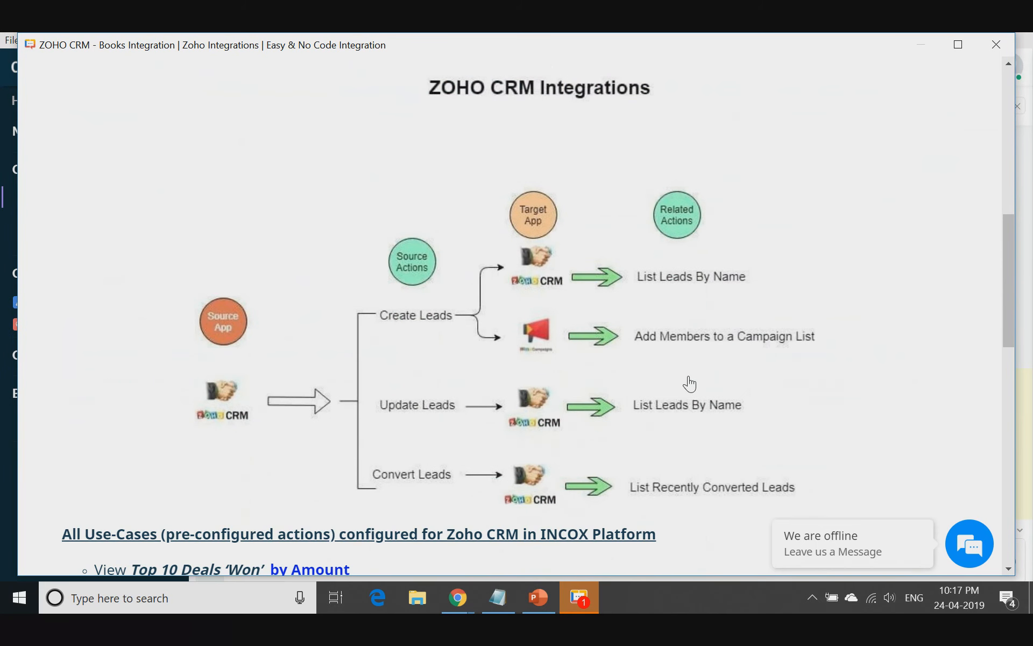
scroll(690, 384, down, 5)
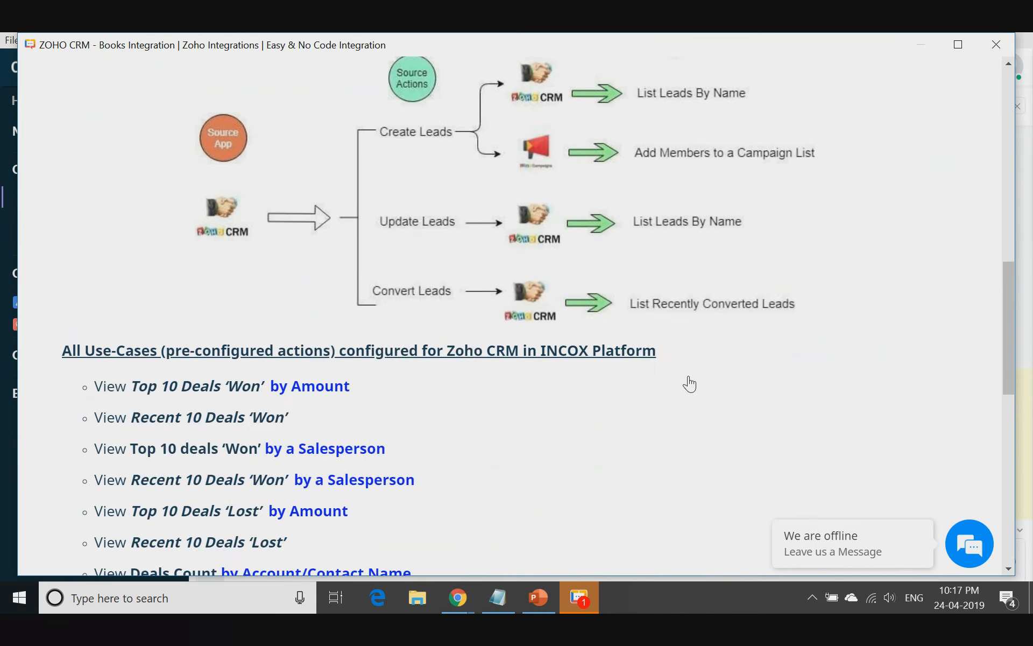
drag(148, 247, 267, 384)
scroll(267, 384, down, 3)
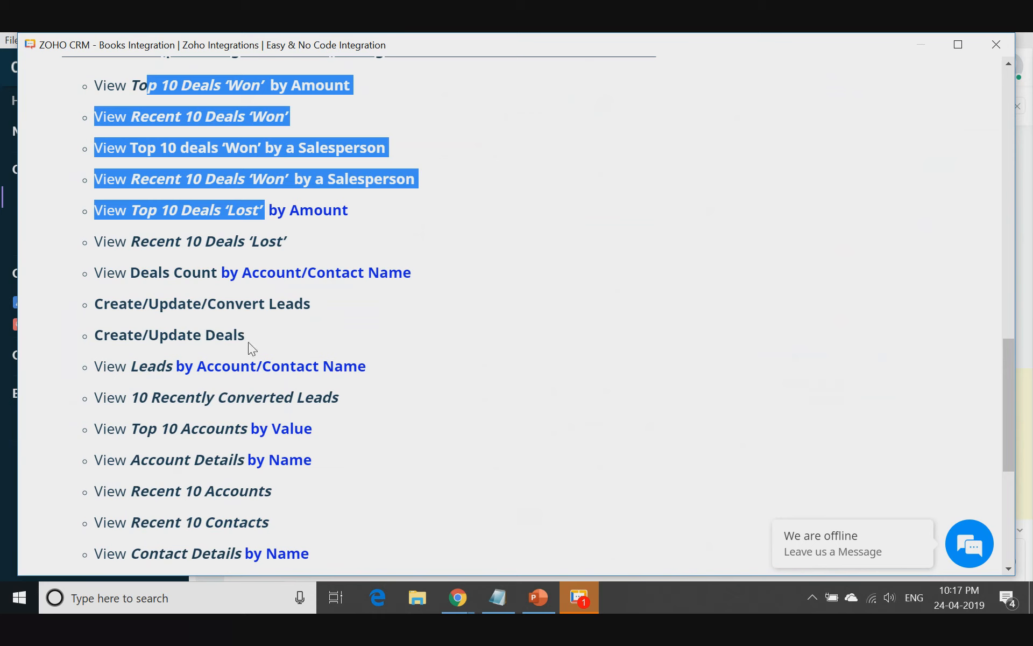
scroll(172, 430, down, 2)
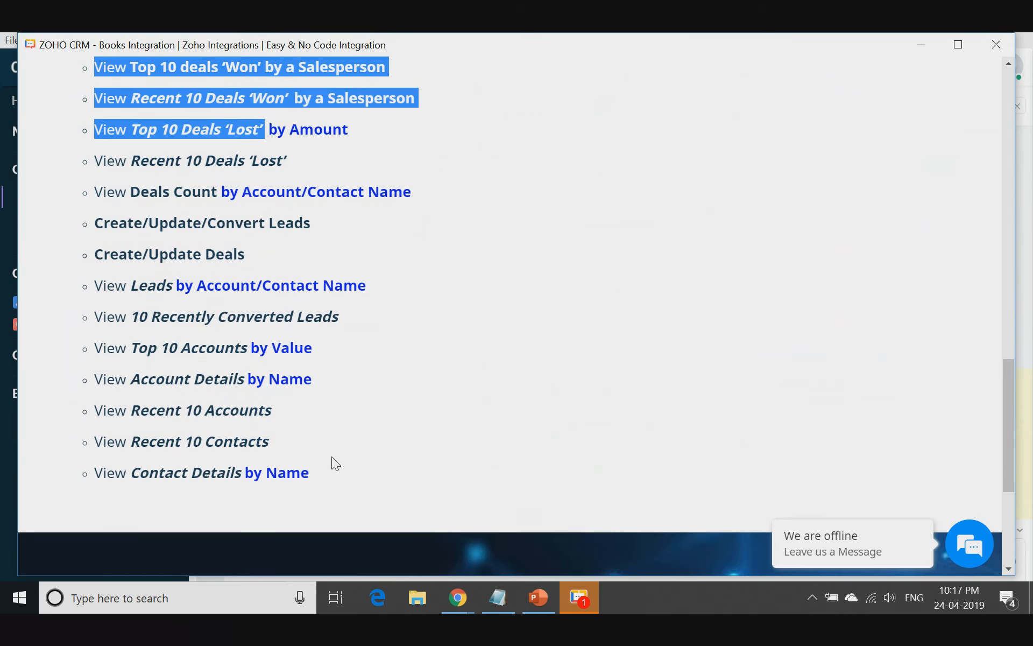
scroll(422, 445, up, 10)
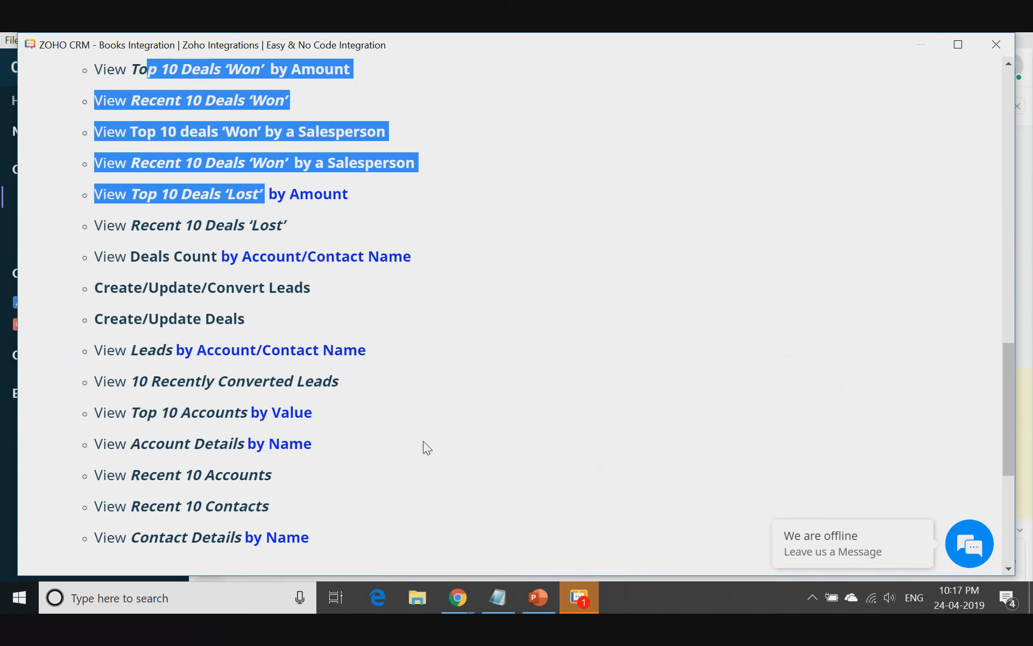
scroll(980, 105, up, 4)
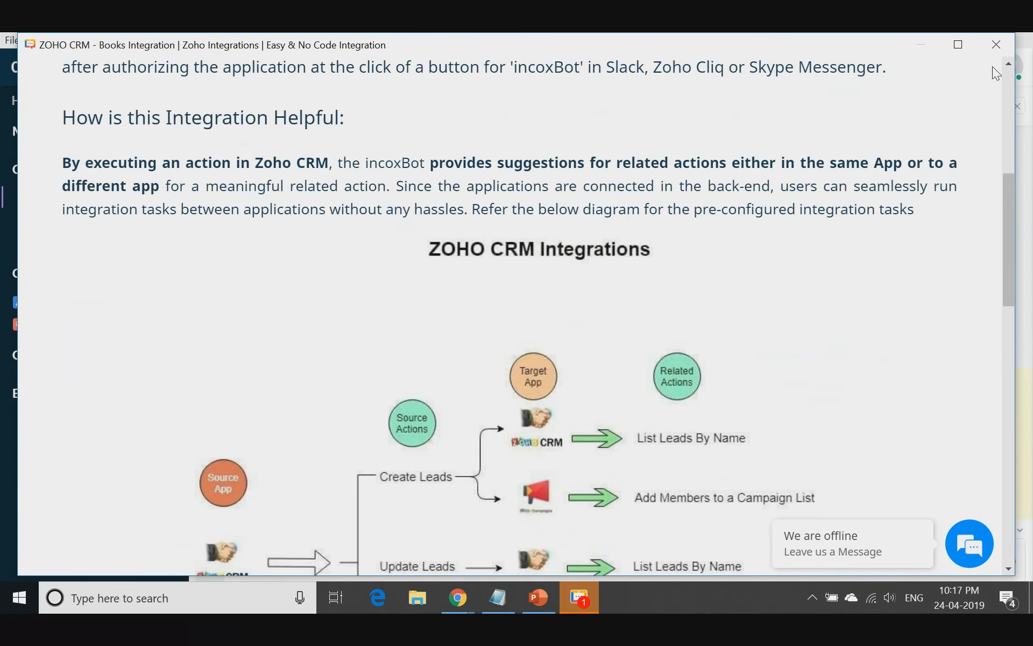
click(995, 45)
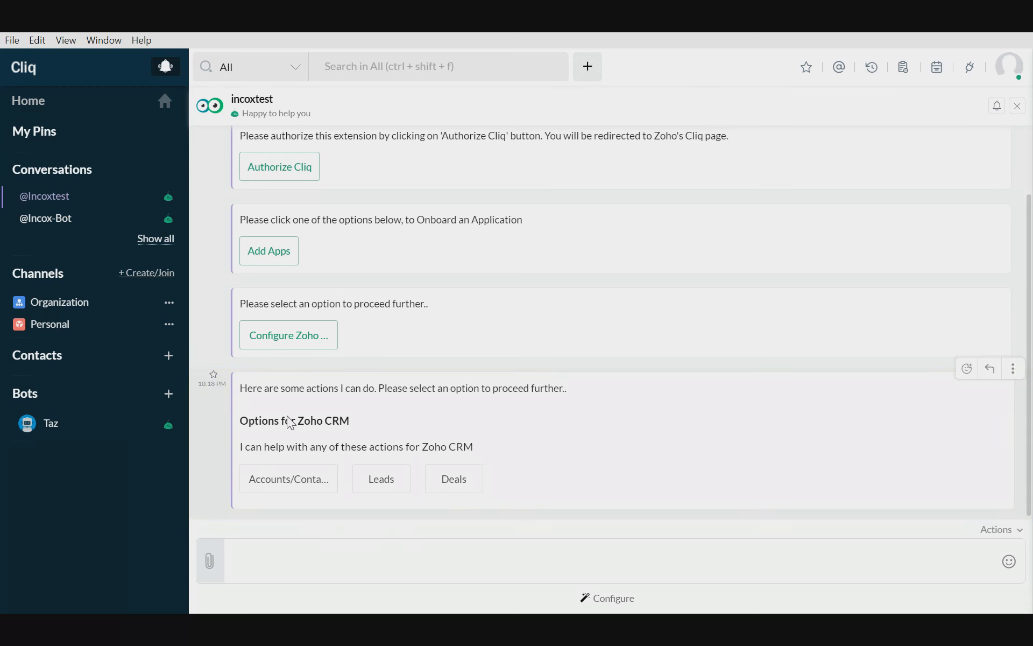
- Reopen the Search & Add Apps form from the Incoxtest bot's message and submit Zoho Campaign as the Application Name
click(272, 257)
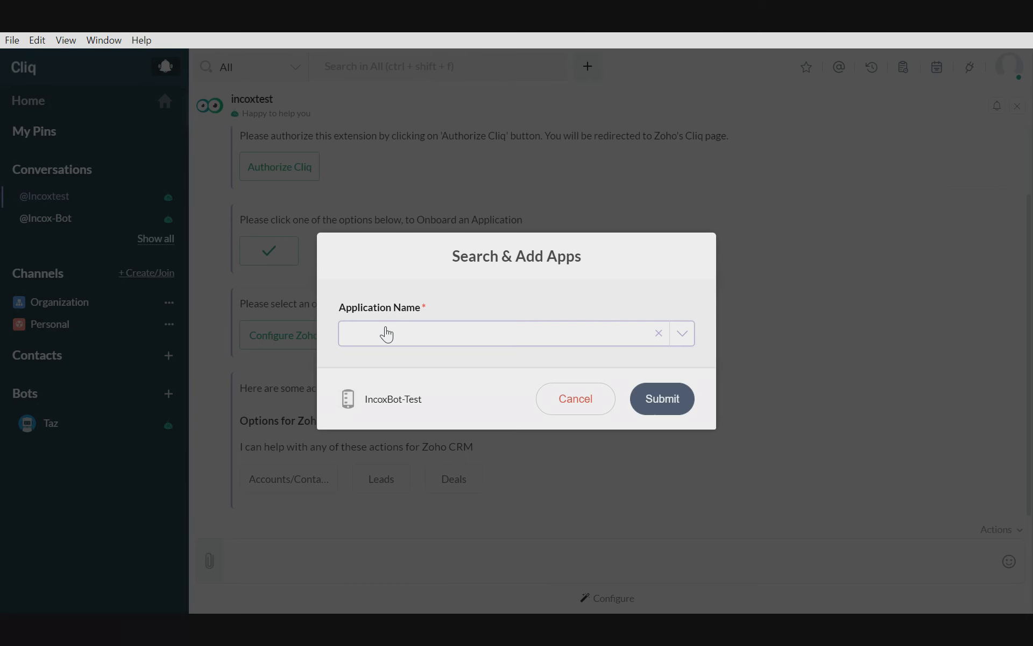
click(410, 332)
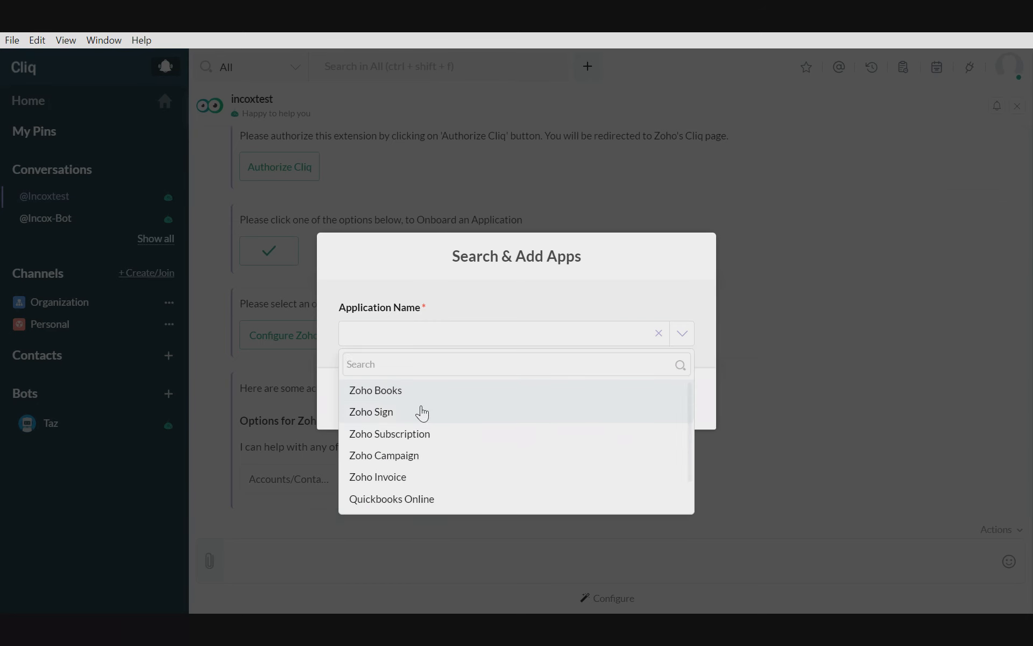
click(410, 454)
click(659, 398)
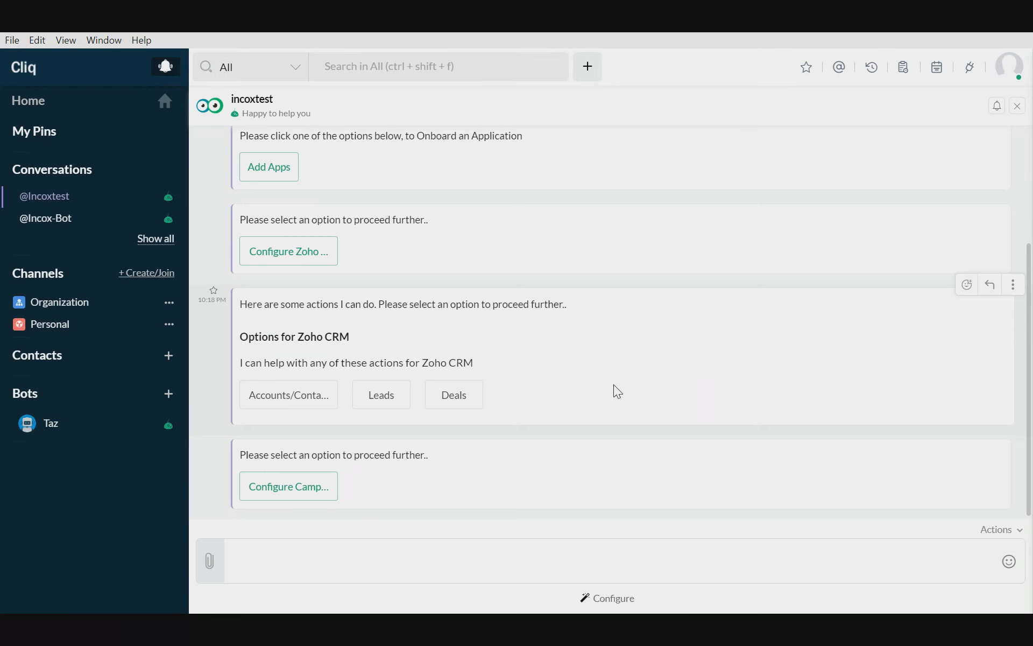
- Configure Zoho Campaign from the bot's message, accept access to the Zoho account, and close the Zoho Campaigns integration page after reviewing its use cases
click(288, 483)
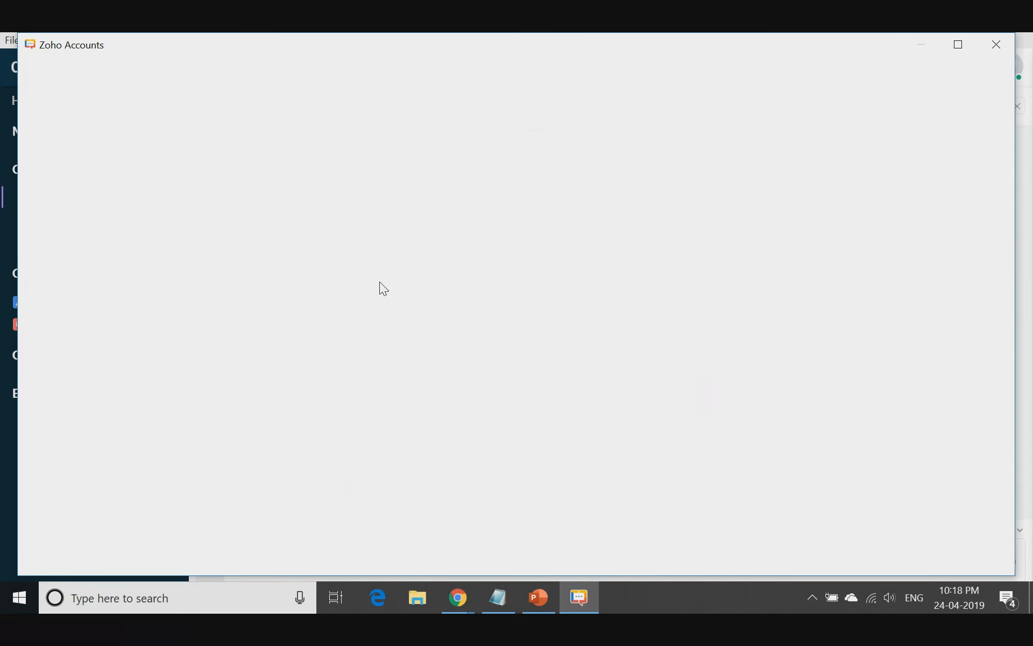
click(243, 457)
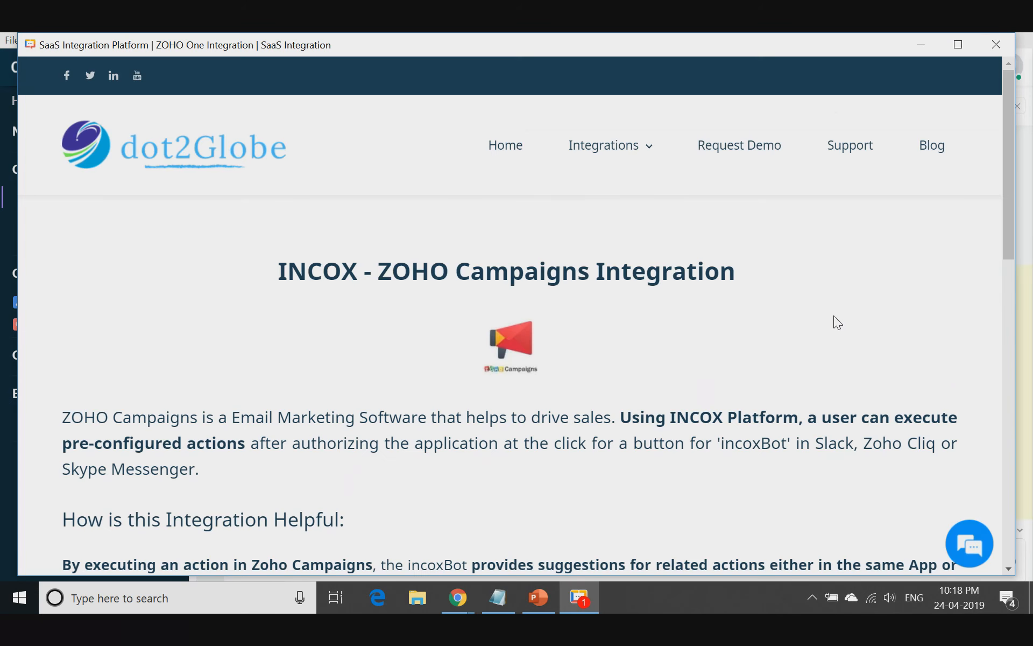
scroll(839, 307, down, 10)
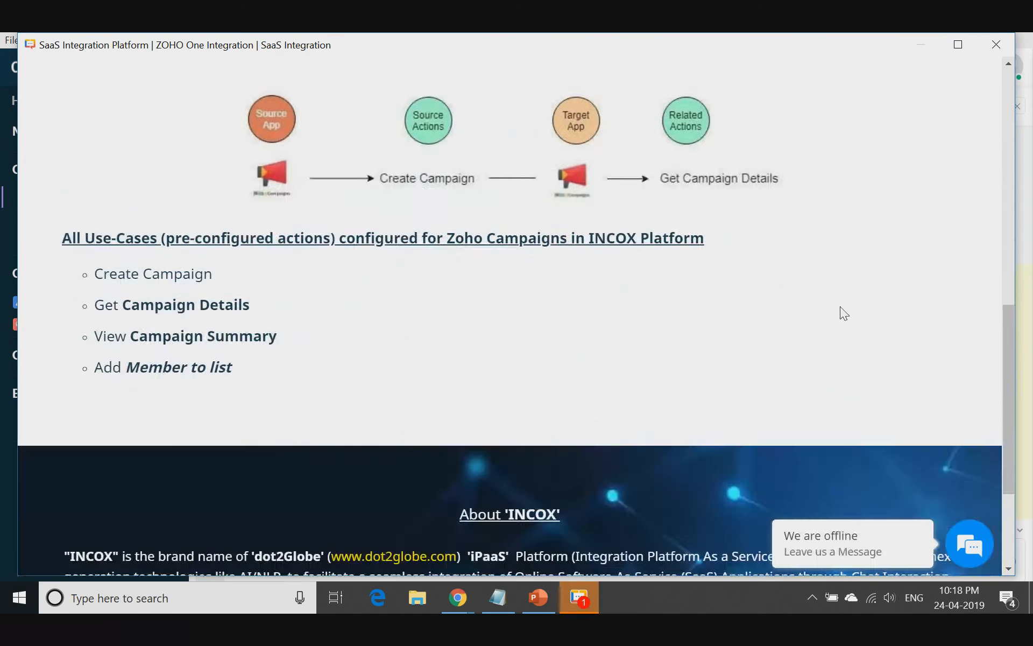
scroll(843, 313, up, 4)
click(997, 54)
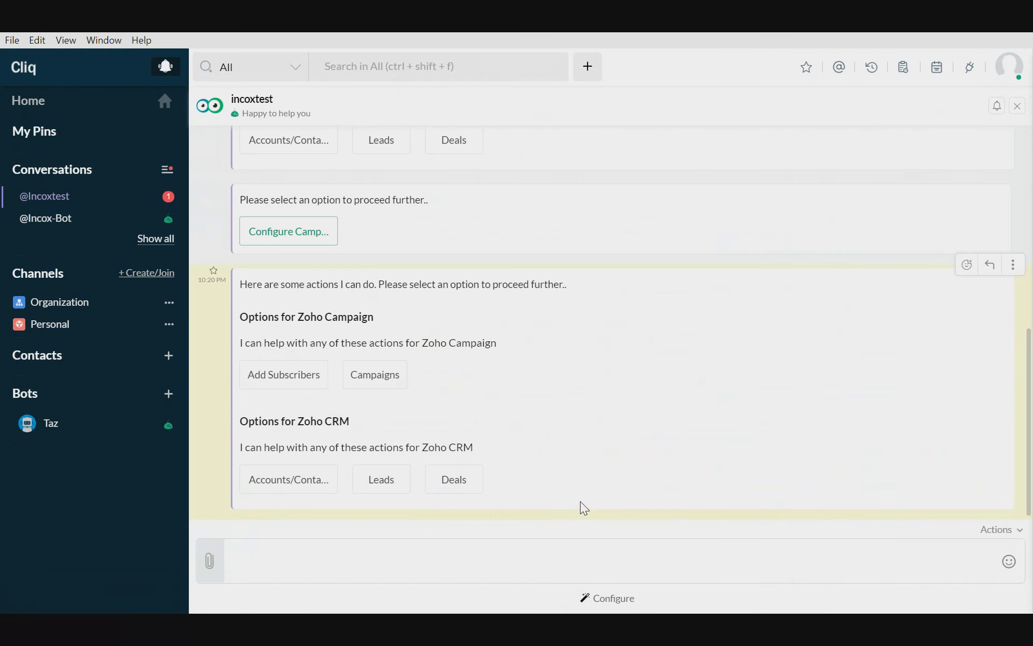
- Return to the bot's earlier app onboarding message and submit Zoho Desk in the Search & Add Apps form
scroll(347, 372, up, 2)
scroll(346, 374, up, 2)
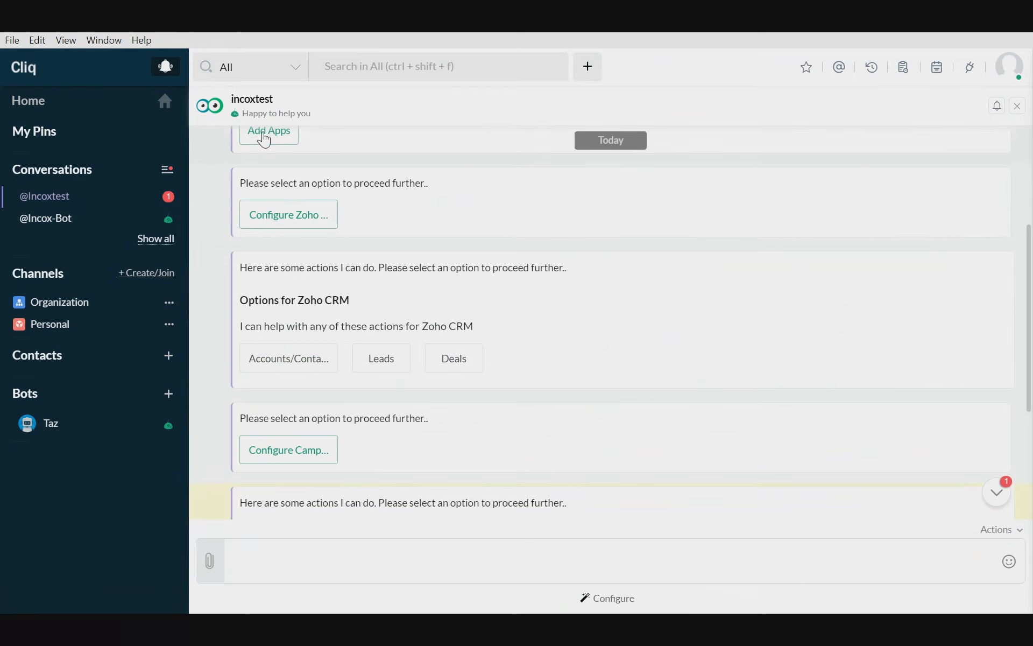
scroll(542, 358, down, 4)
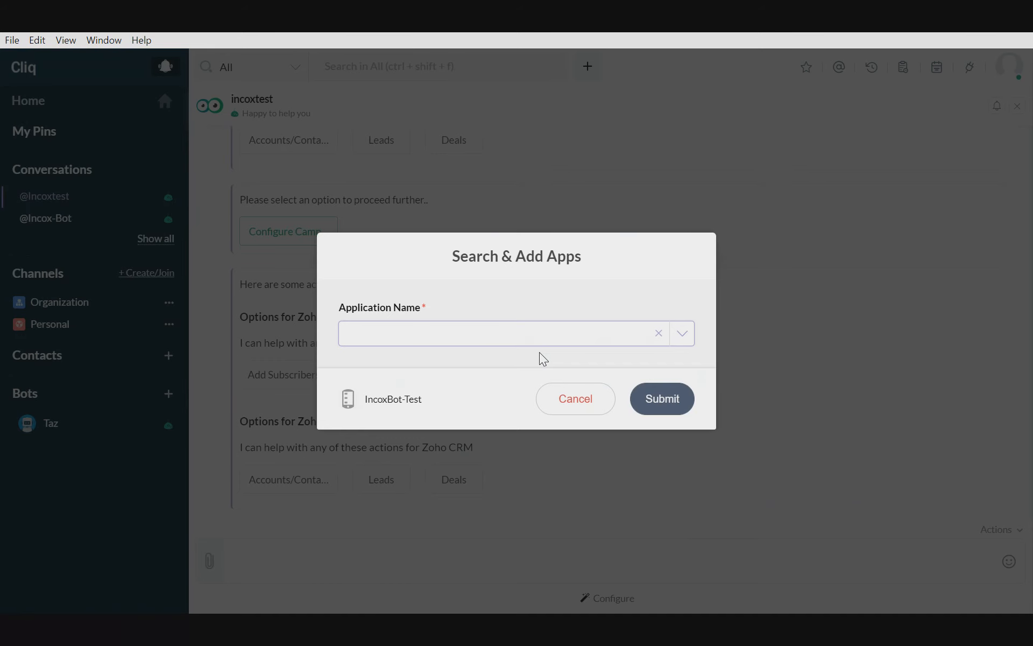
click(517, 335)
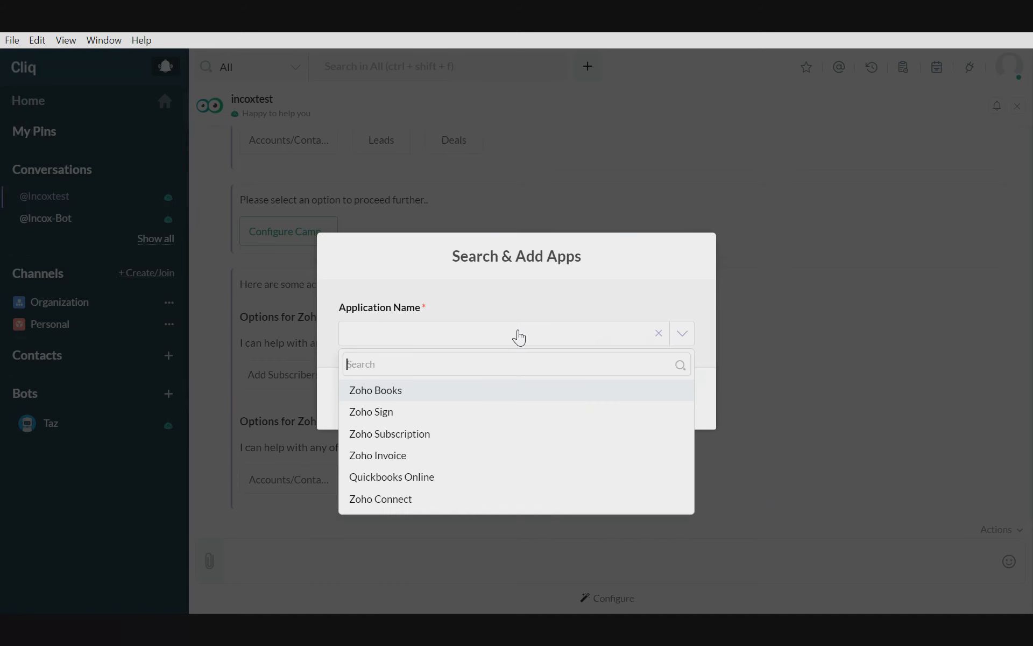
scroll(396, 487, down, 1)
click(397, 503)
click(675, 404)
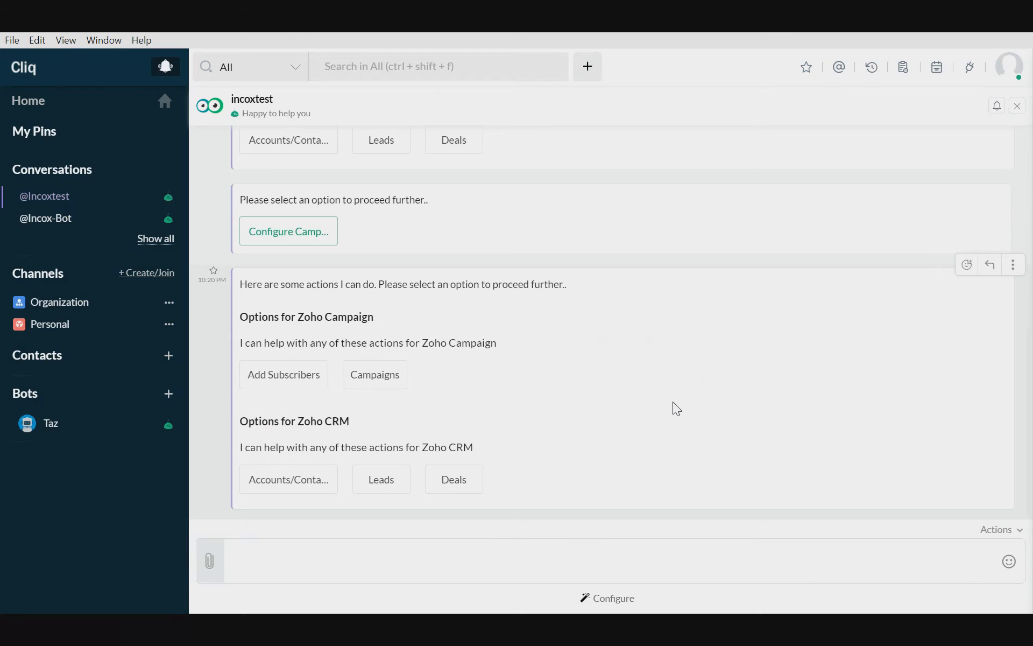
- Configure Zoho Desk from the bot's message, choosing dot2Globe as the ZohoSupport service and accepting DeskTest's access to the Zoho account
click(289, 486)
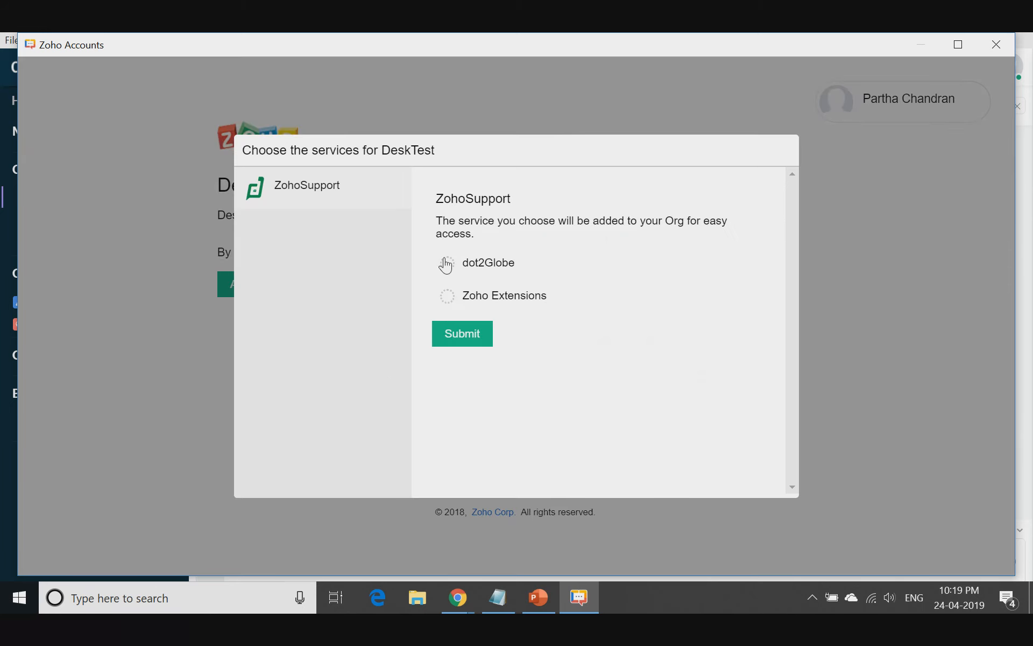
click(446, 262)
click(463, 333)
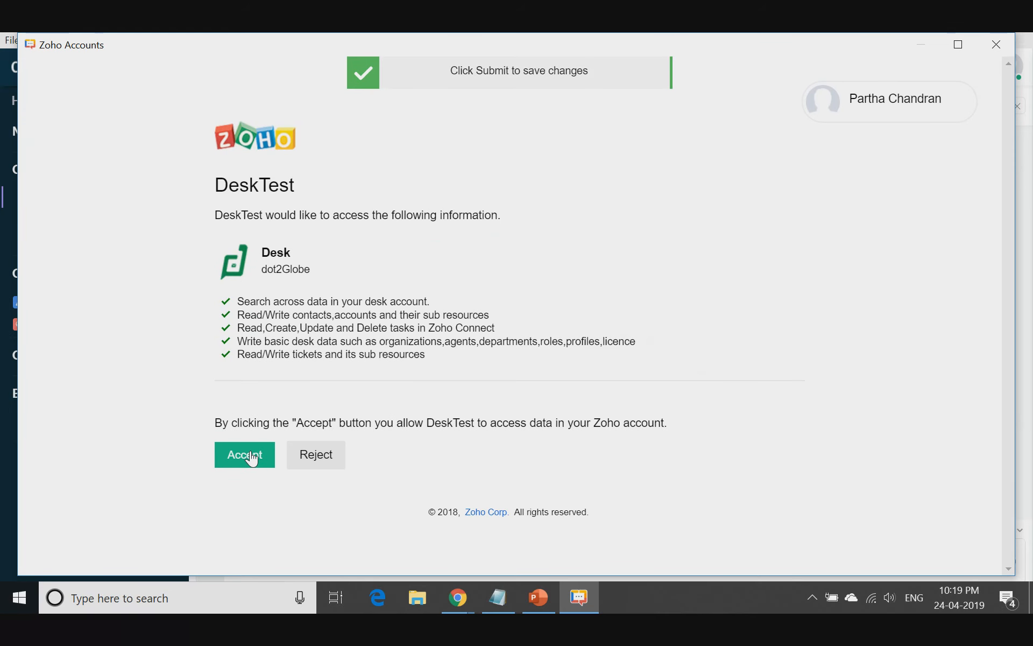
click(251, 458)
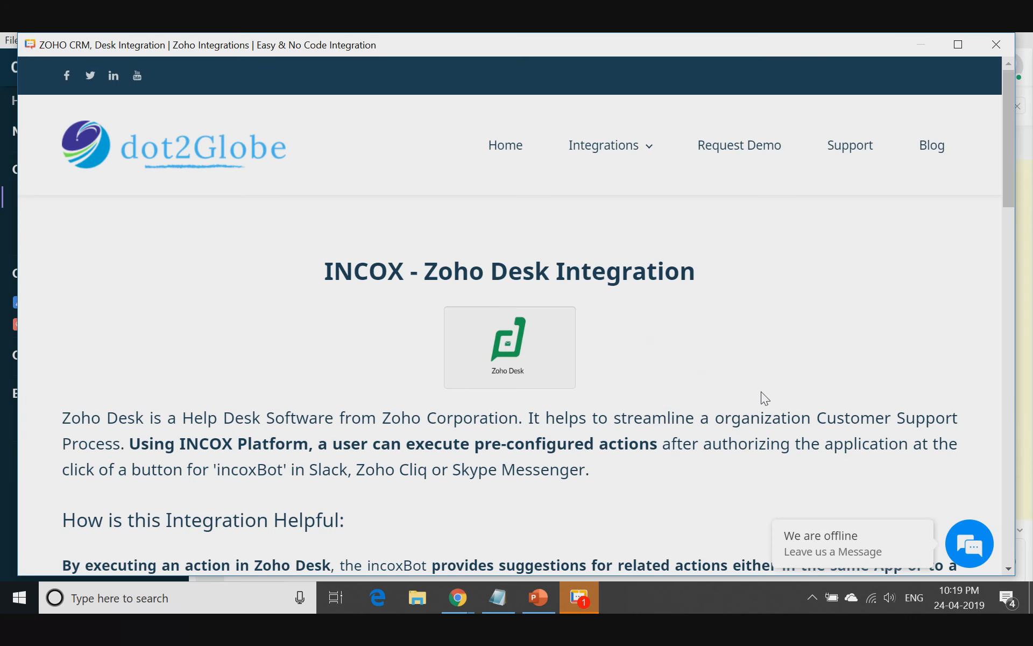
- Examine the INCOX - Zoho Desk Integration page's diagram and list of pre-configured use cases, and close its window
scroll(761, 392, down, 2)
scroll(761, 392, down, 8)
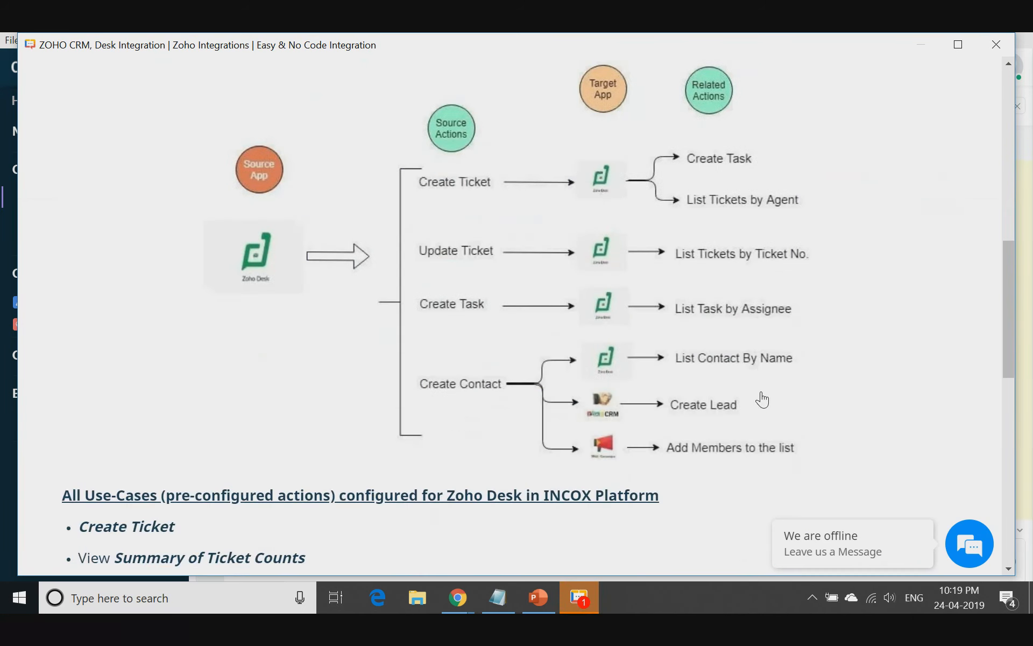
scroll(777, 373, down, 2)
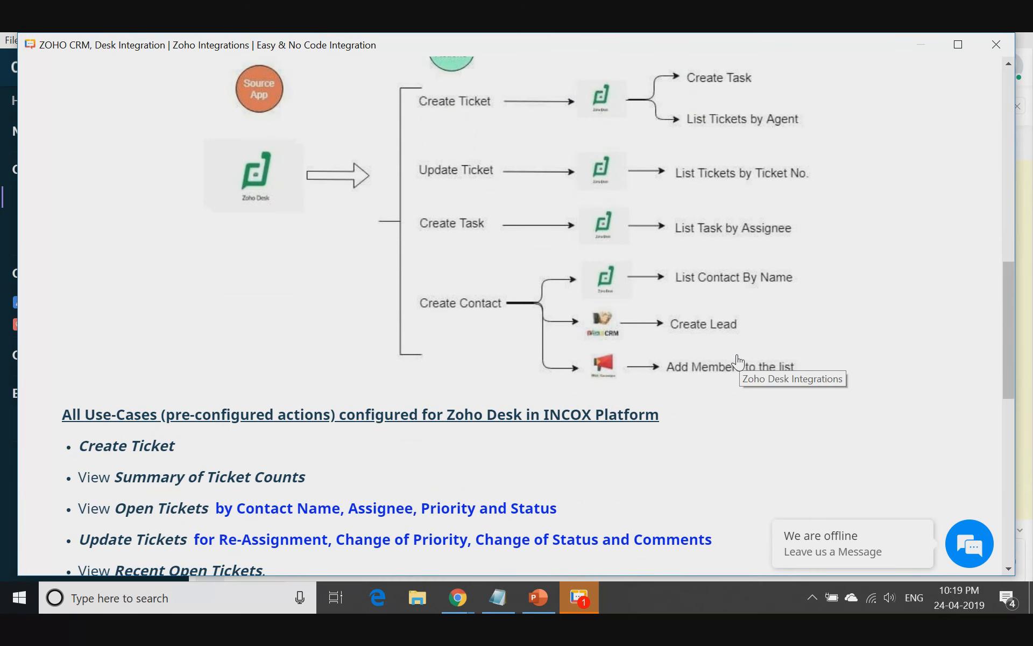
scroll(682, 390, down, 5)
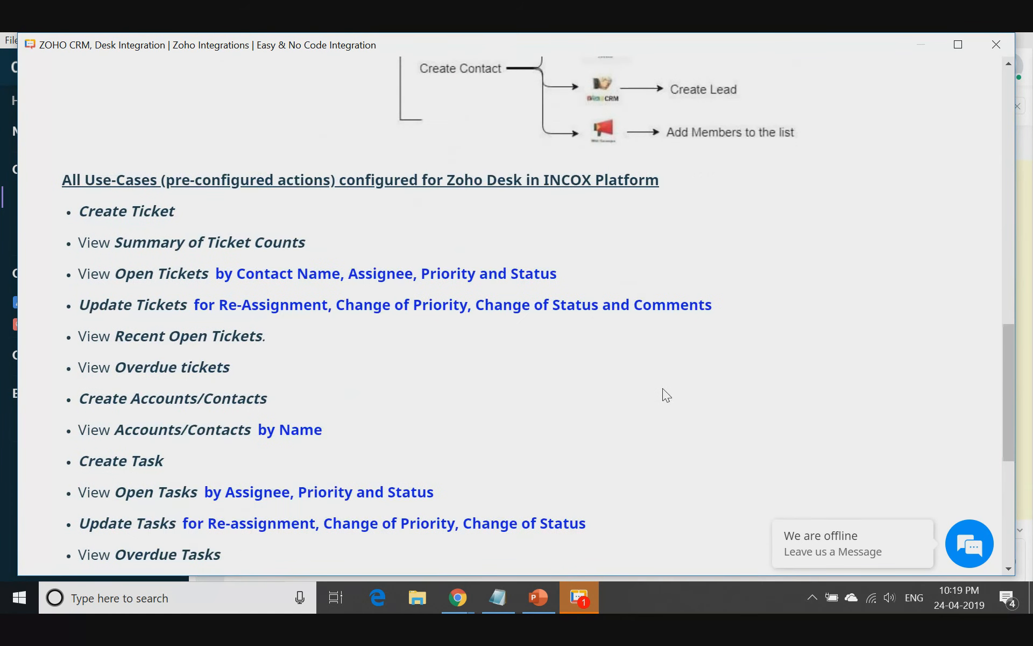
drag(74, 205, 258, 517)
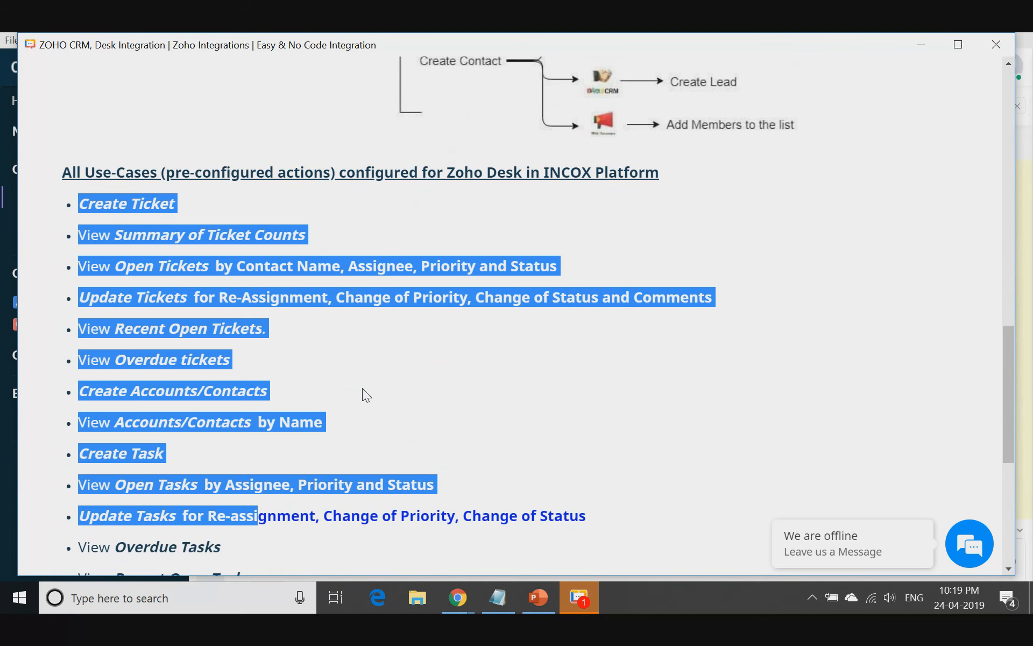
click(426, 383)
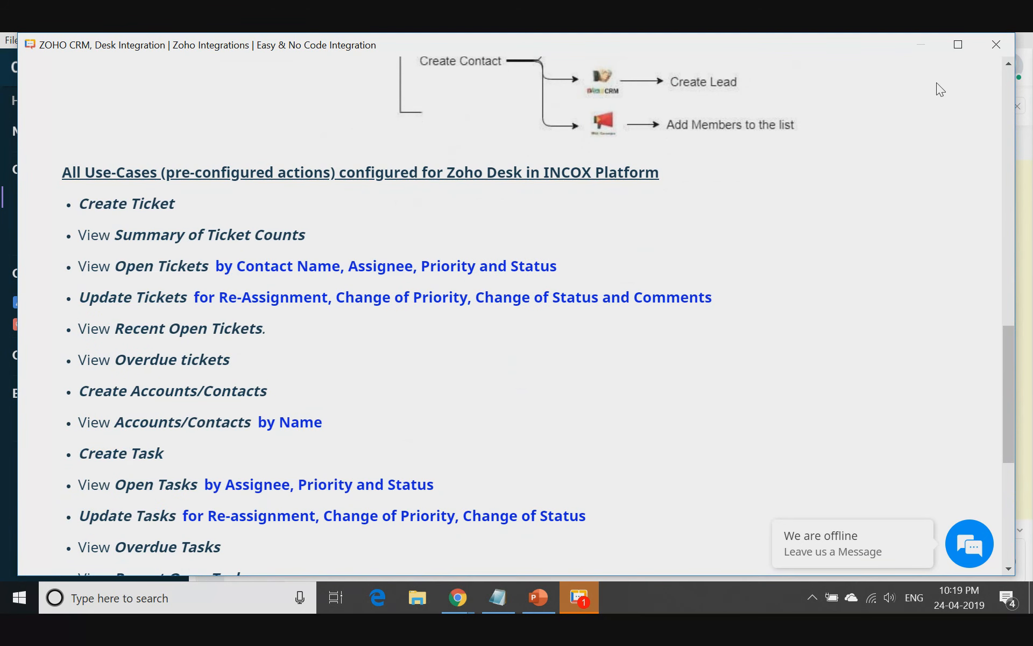
click(993, 46)
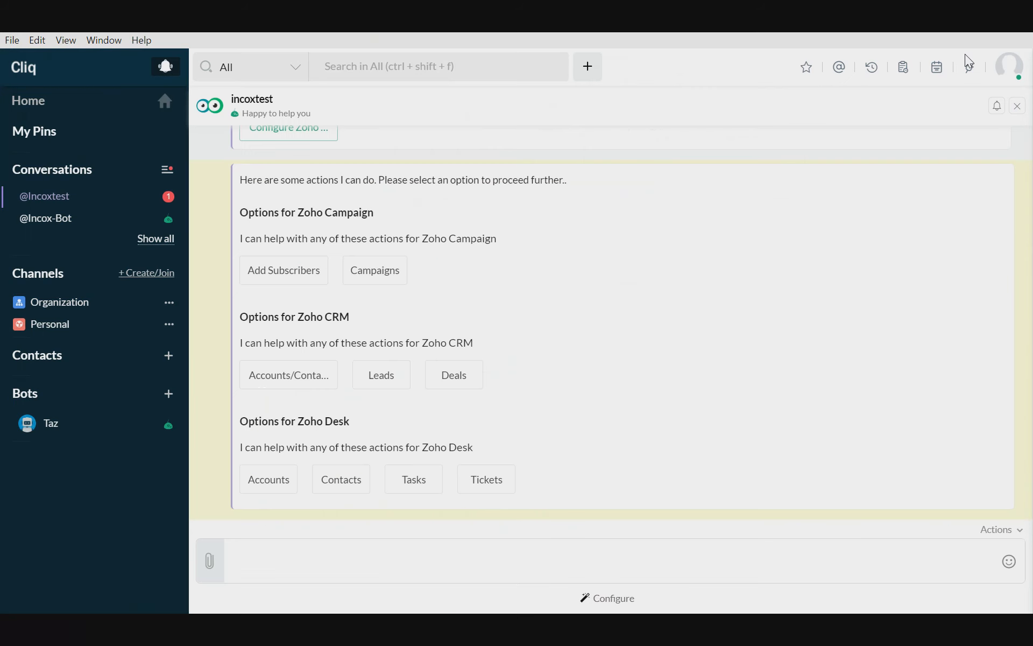
- Send the message "configure" to the Incoxtest bot
click(383, 556)
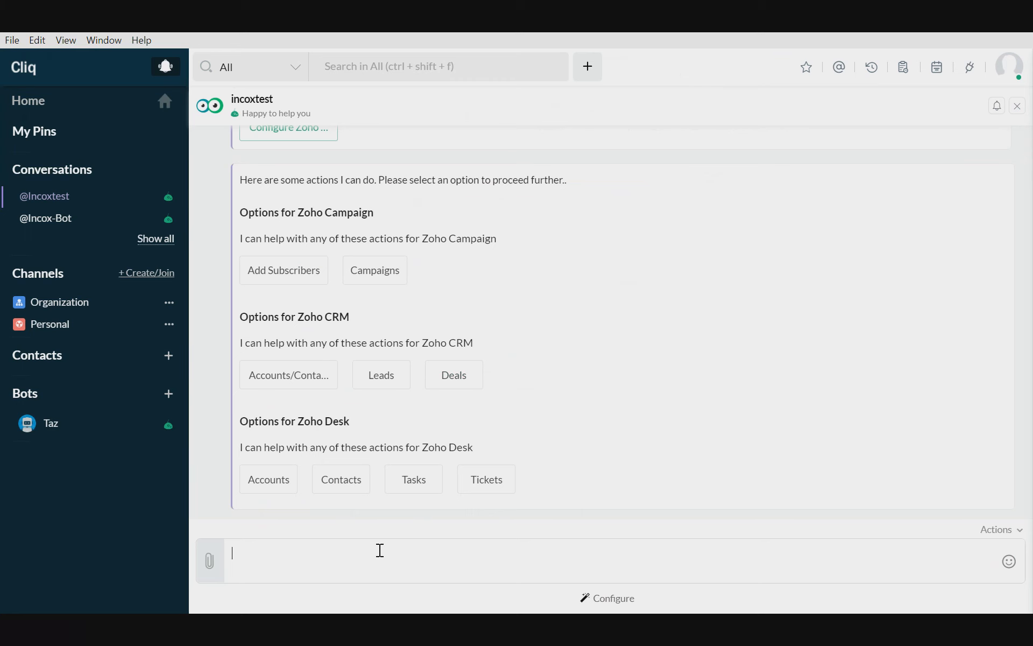
text(configure)
key(Return)
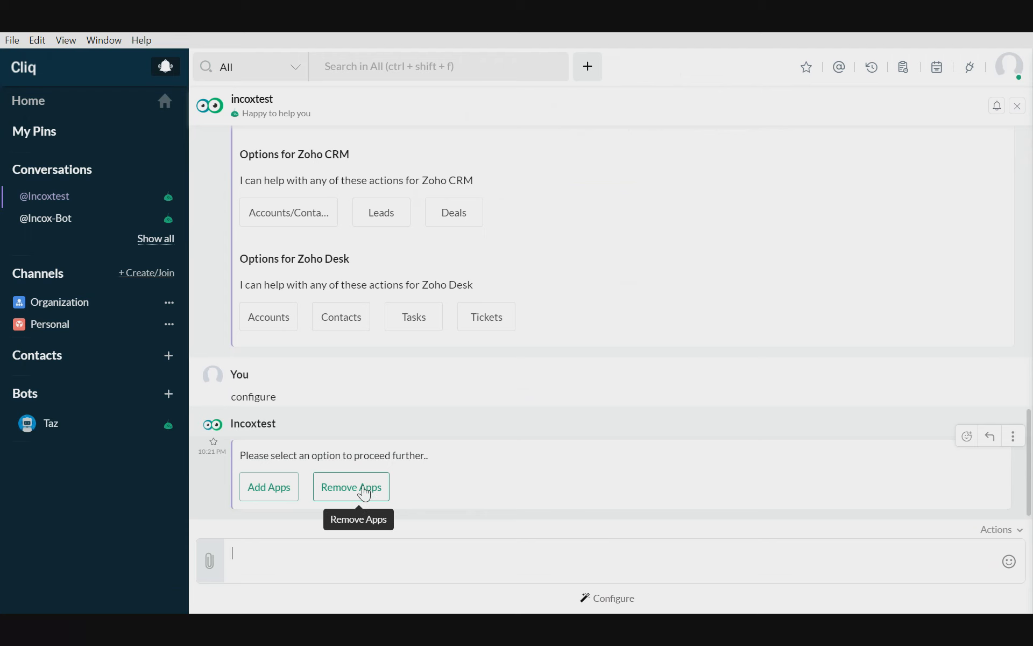
- Add Zoho Invoice through the bot's Search & Add Apps form and start configuring it from the bot's new message
click(274, 493)
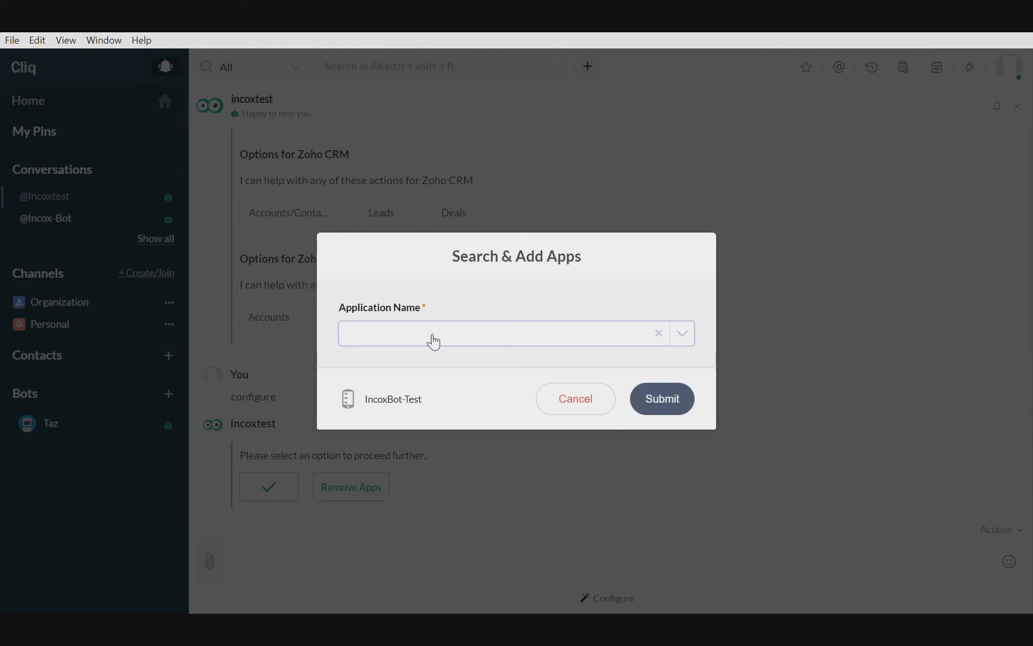
click(433, 341)
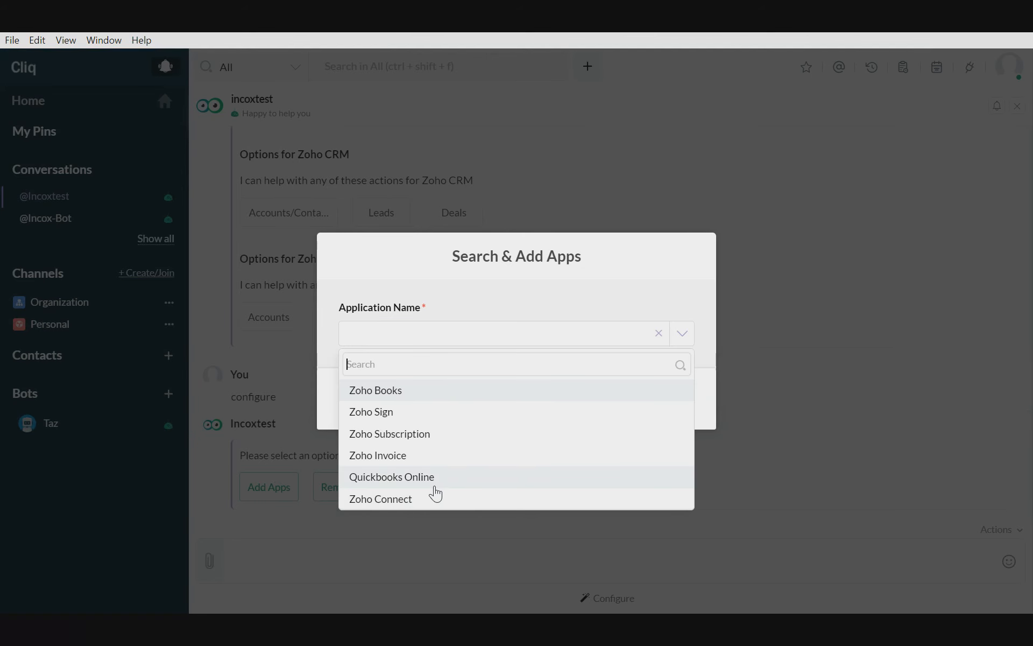
click(387, 455)
click(651, 399)
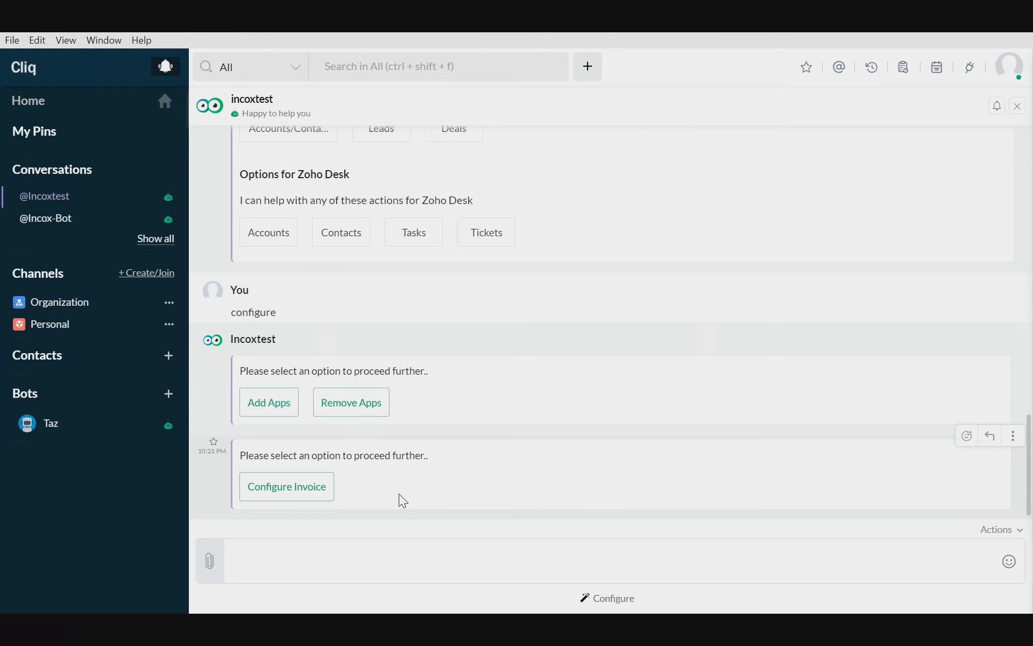
click(300, 491)
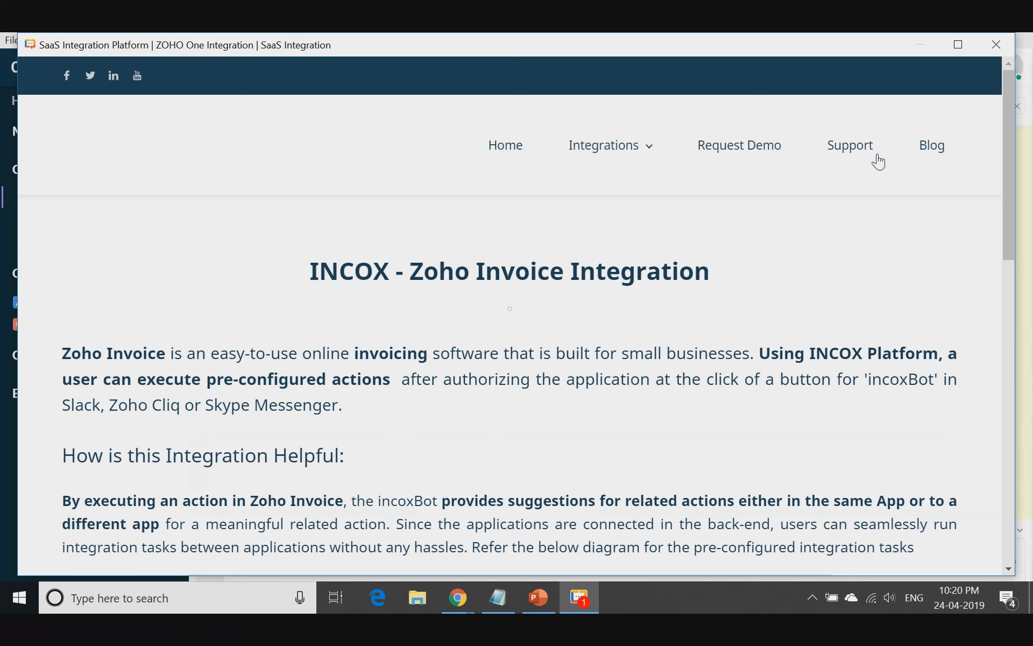
- Examine the INCOX - Zoho Invoice Integration page's diagram and its full list of pre-configured use cases
scroll(876, 281, down, 10)
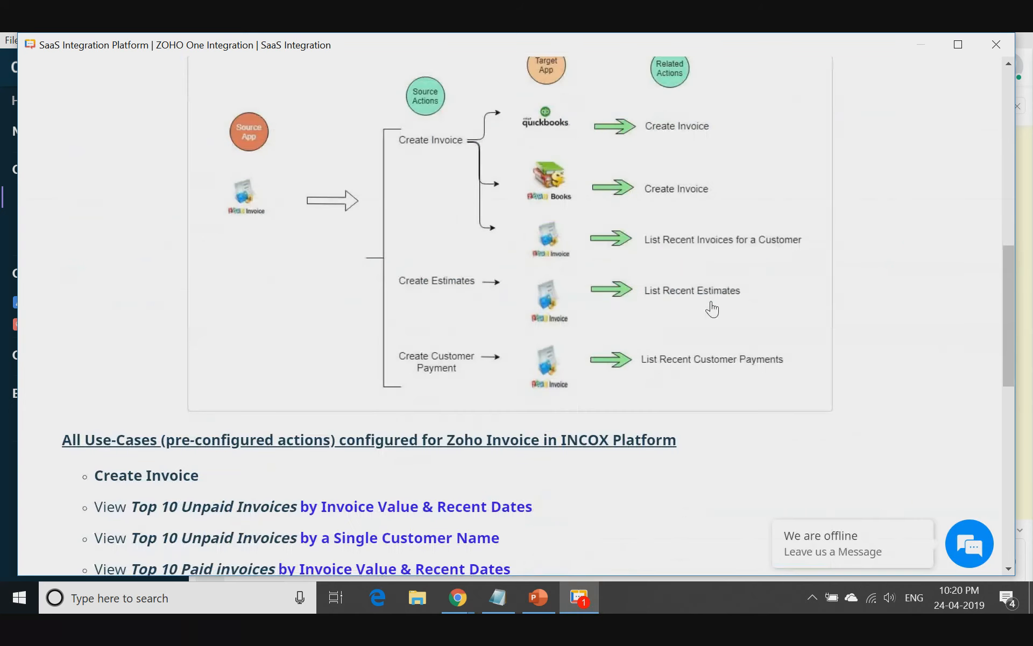
scroll(712, 309, down, 5)
drag(95, 184, 412, 438)
click(886, 437)
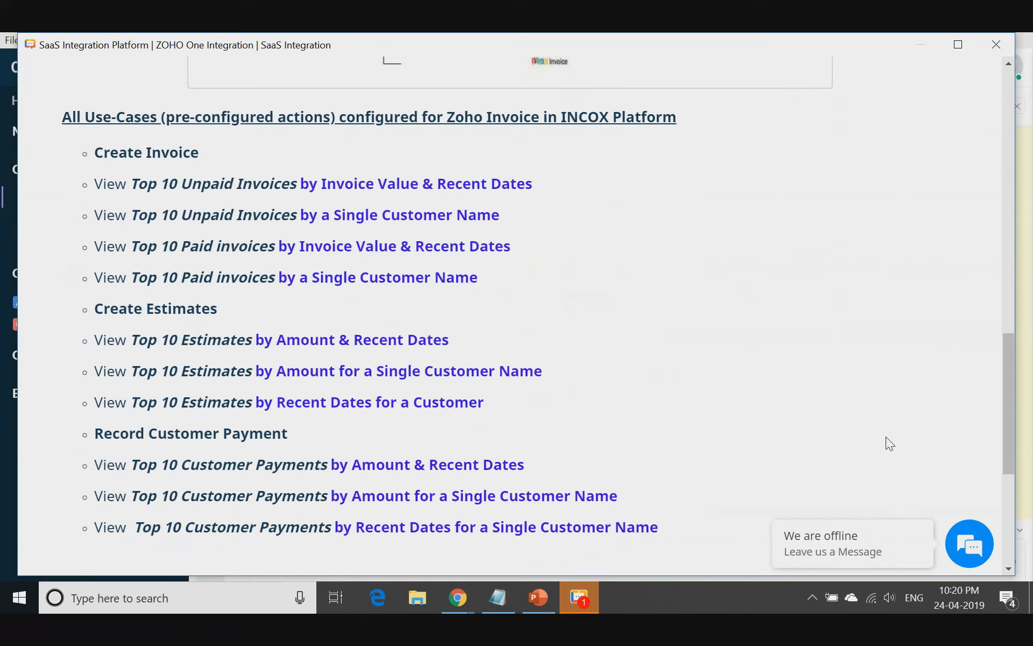
scroll(886, 435, down, 1)
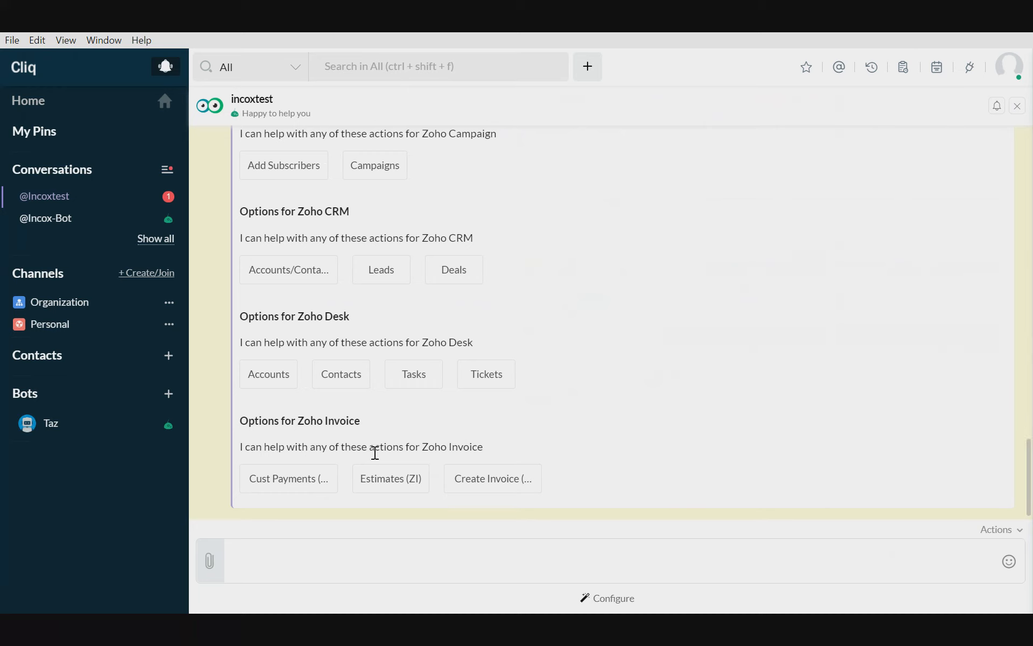
- Add Zoho Books through the bot's Search & Add Apps form and configure it, accepting incoxtest-books' access to the Zoho account
scroll(376, 412, up, 5)
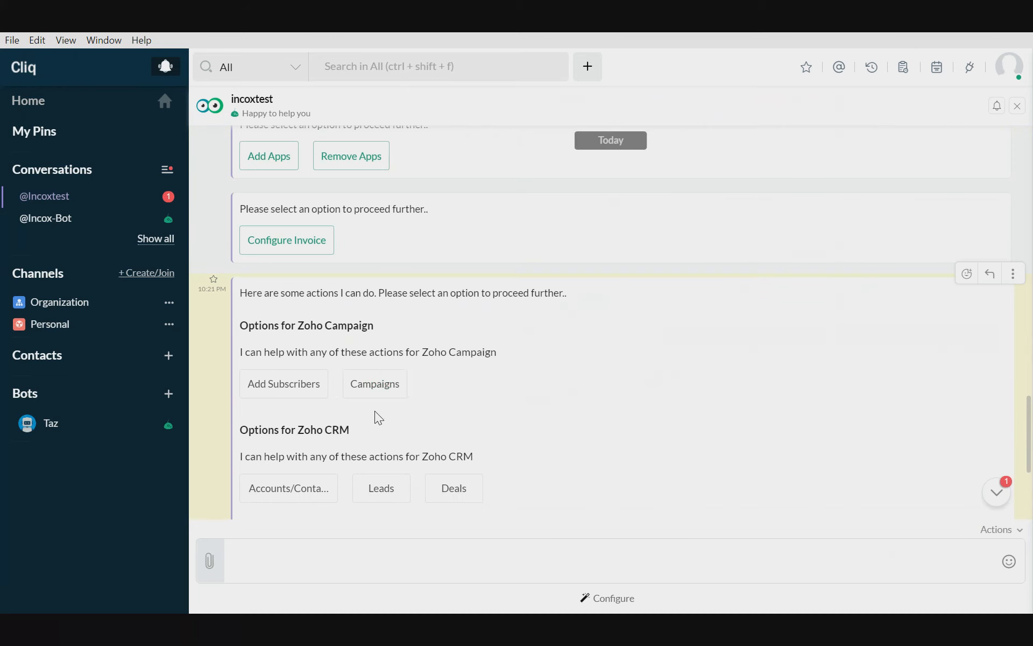
click(276, 157)
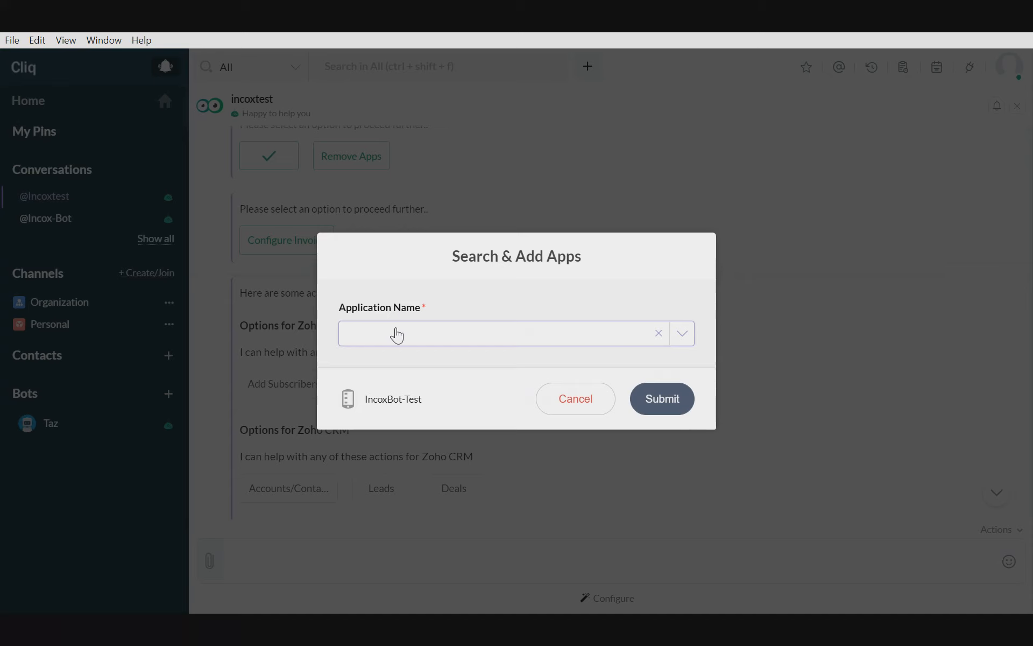
click(394, 333)
click(420, 388)
click(669, 402)
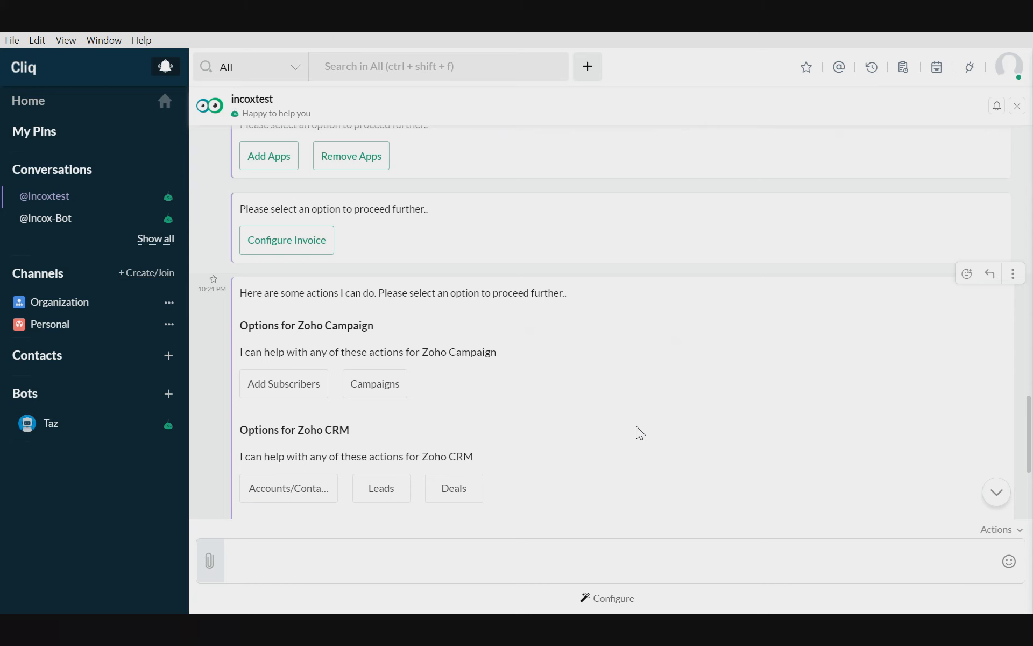
click(288, 486)
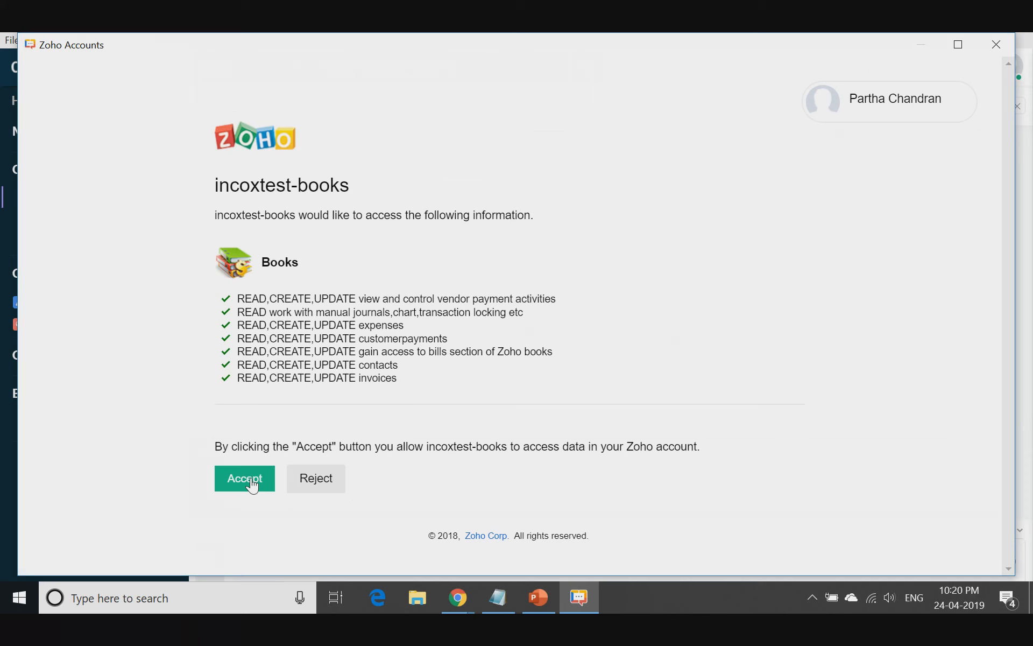
click(251, 484)
- Examine the Zoho Books integration page's diagram and list of pre-configured use cases, and close its window
scroll(532, 403, down, 12)
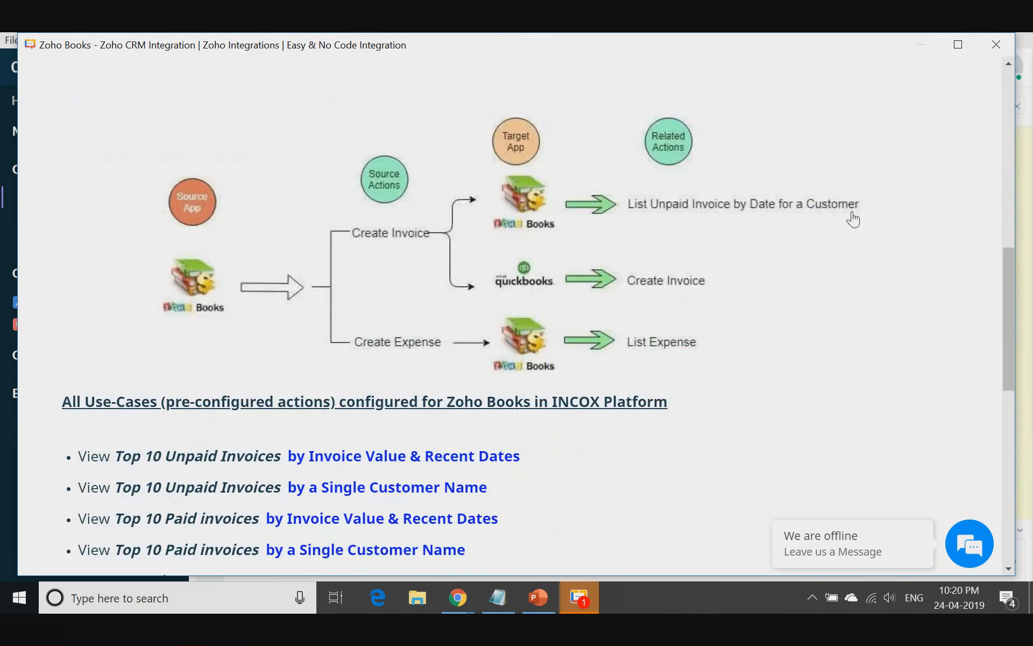
scroll(505, 507, down, 3)
scroll(516, 484, down, 4)
scroll(554, 452, up, 3)
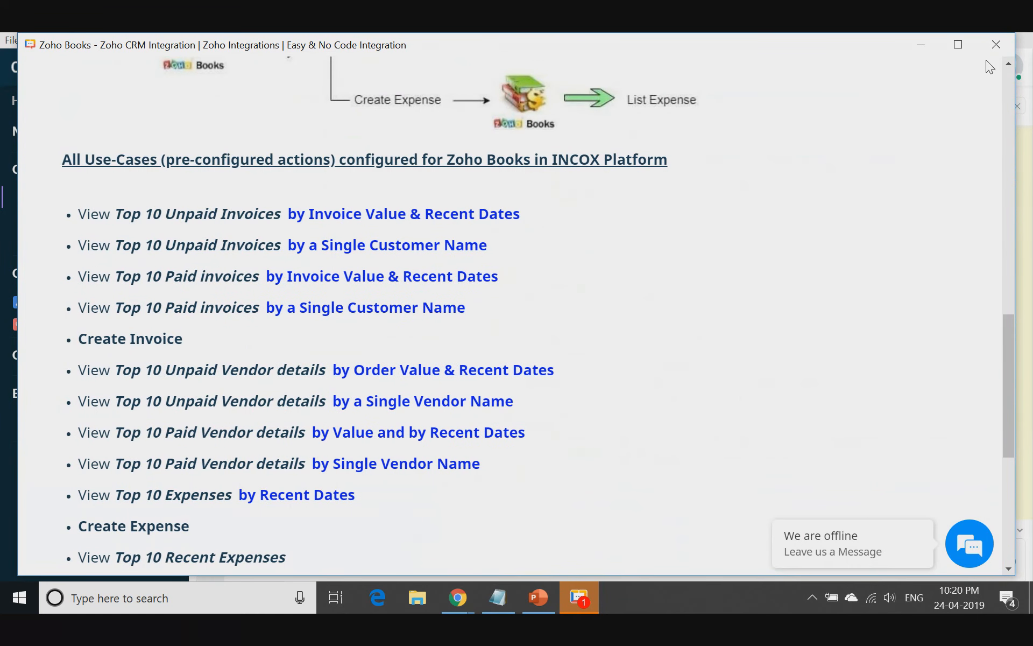
click(997, 45)
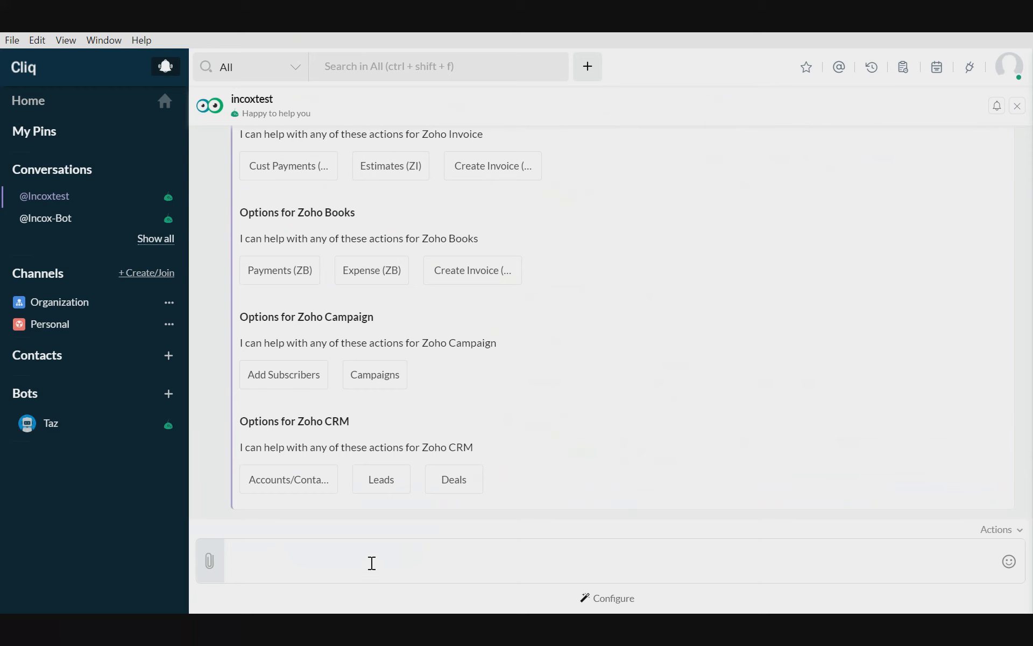
- Review the actions the bot offers for Zoho Desk, Invoice, Books, Campaign and CRM in its latest message
scroll(347, 425, up, 4)
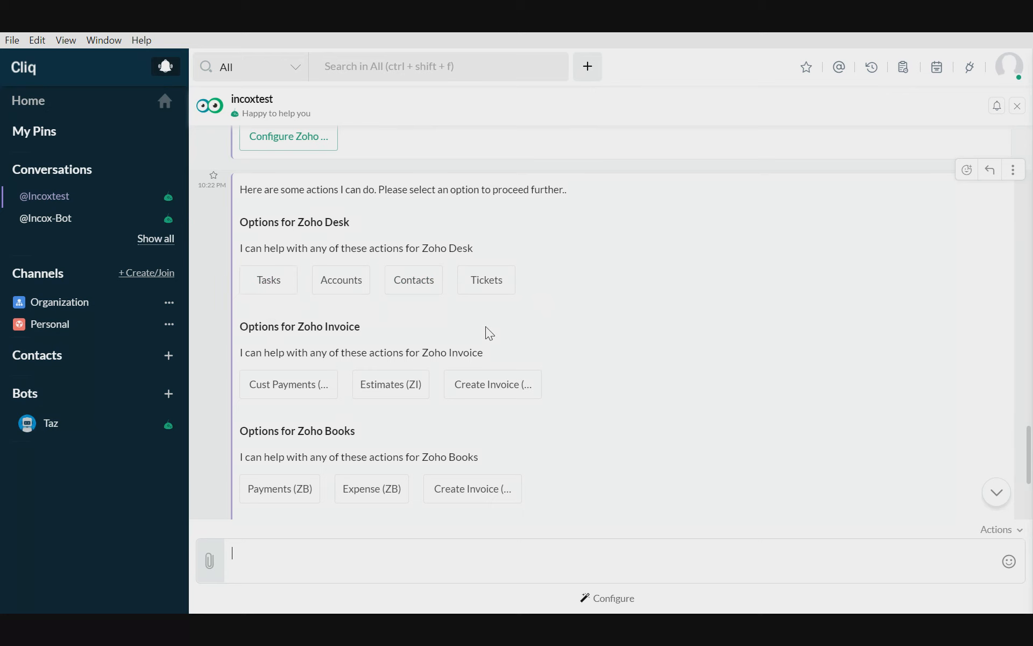
scroll(486, 328, down, 3)
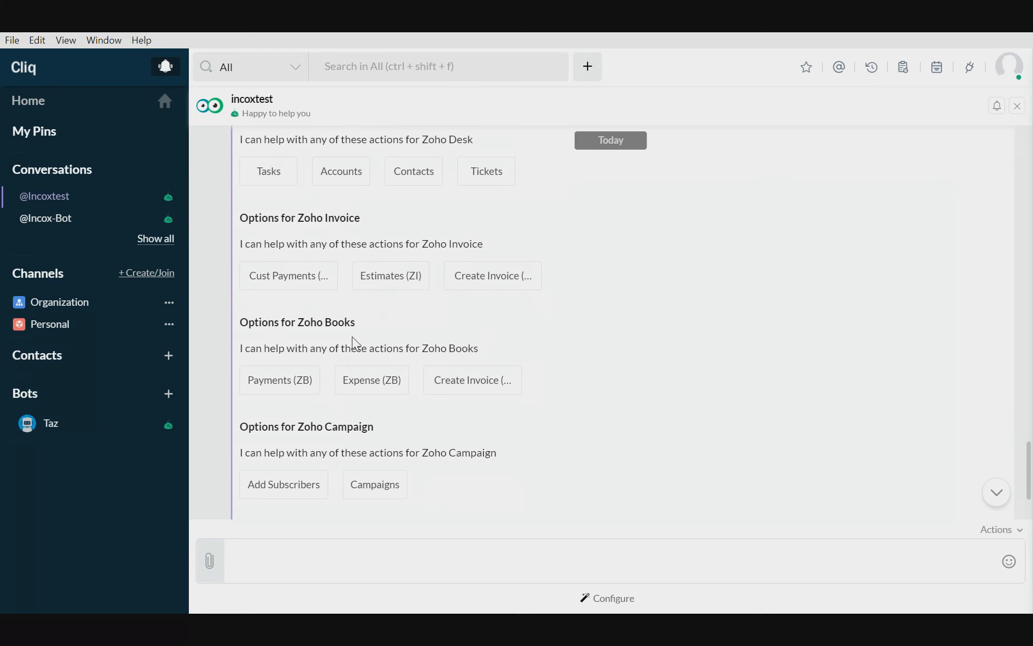
scroll(350, 443, down, 3)
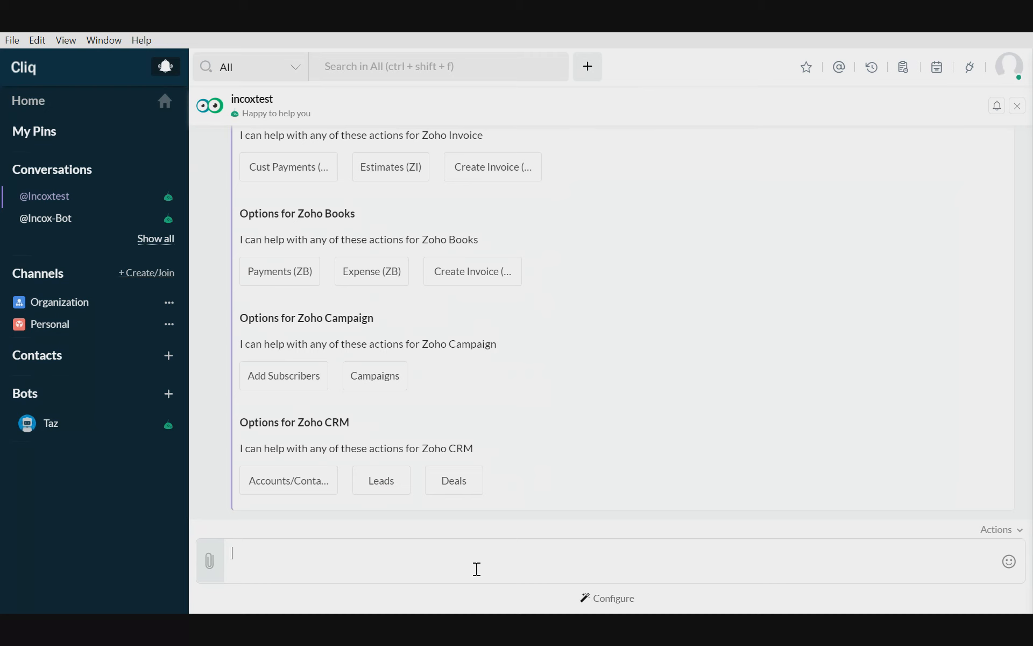
- Send the messages "hello" and "help" to the Incoxtest bot to get its main menu and keyword list
text(hello)
key(Return)
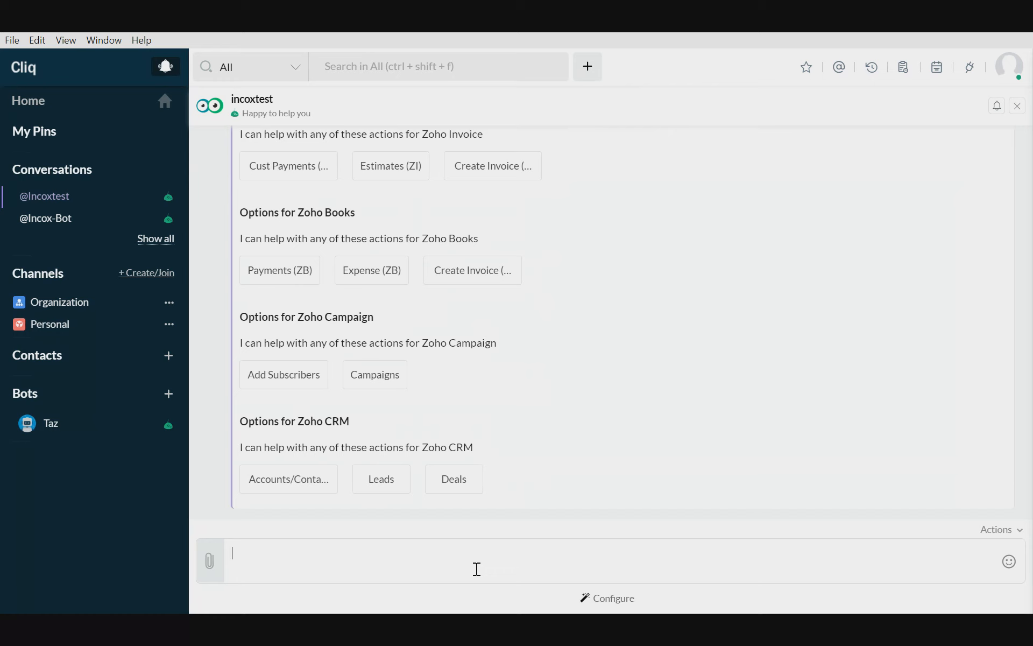
text(help)
key(Return)
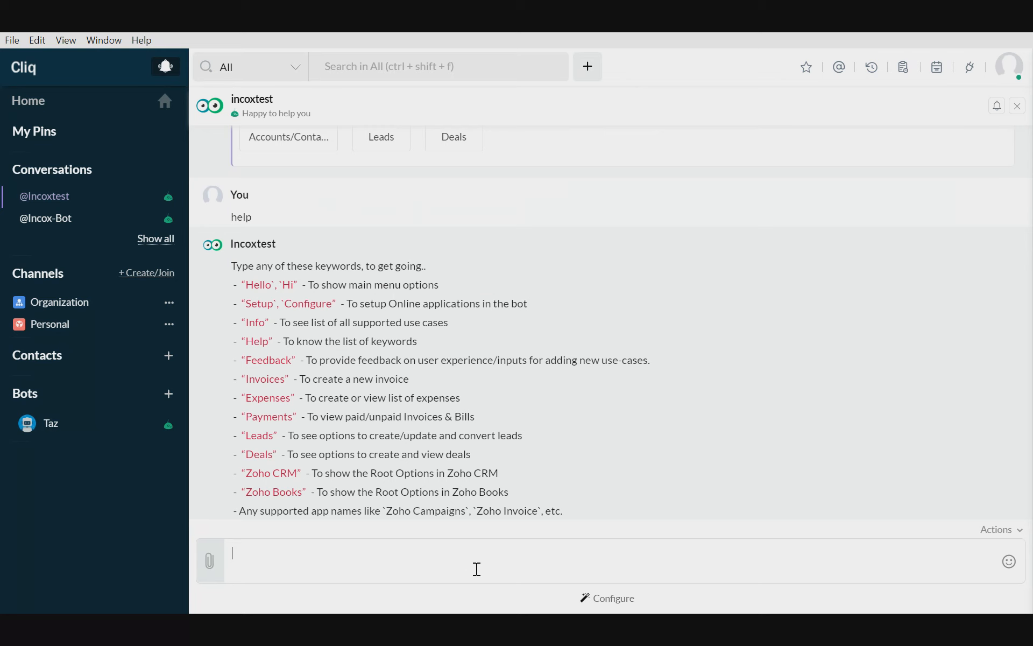
- Send the app names "zoho books" and "zoho crm" to the bot as separate messages to get their root options
text(zoho books)
key(Return)
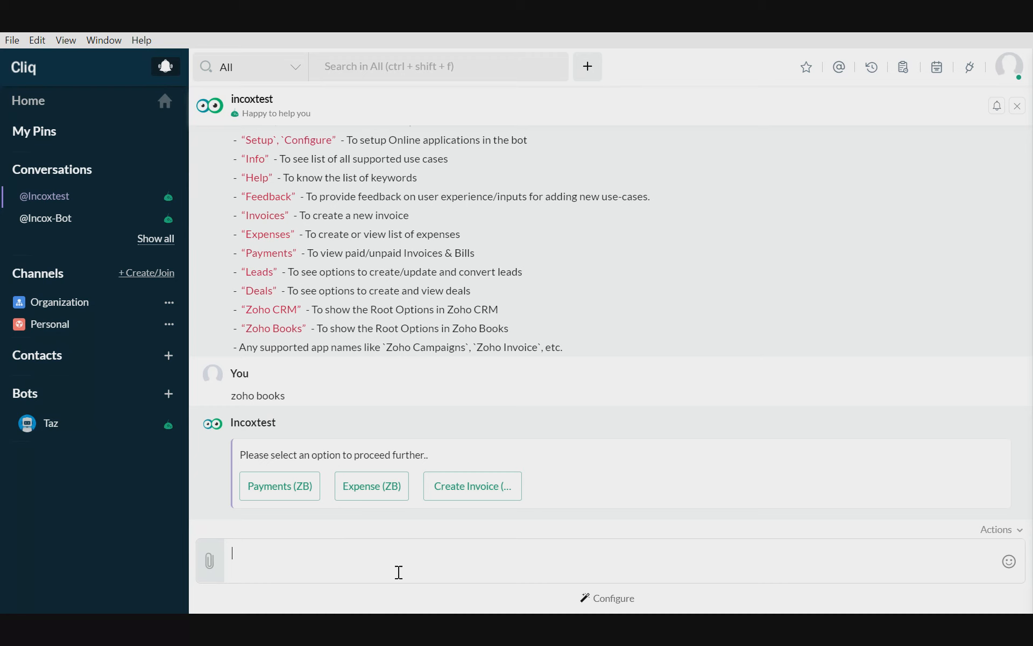
text(zoho crm)
key(Return)
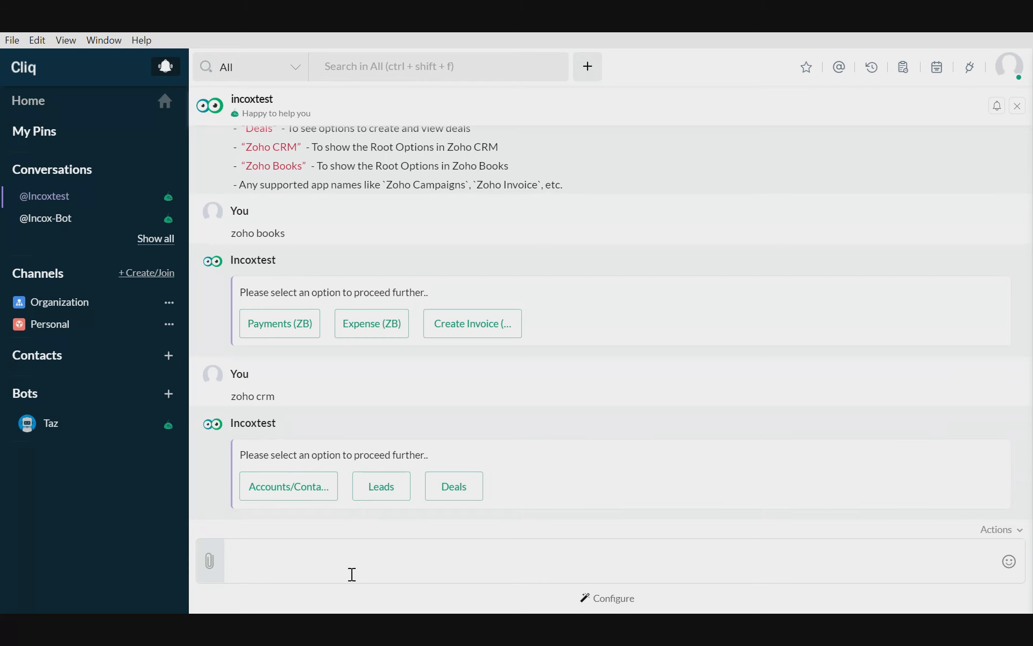
- Send the message "i want to create a lead" to the bot and choose the Leads option from its reply
text(i want to create a lead)
key(Return)
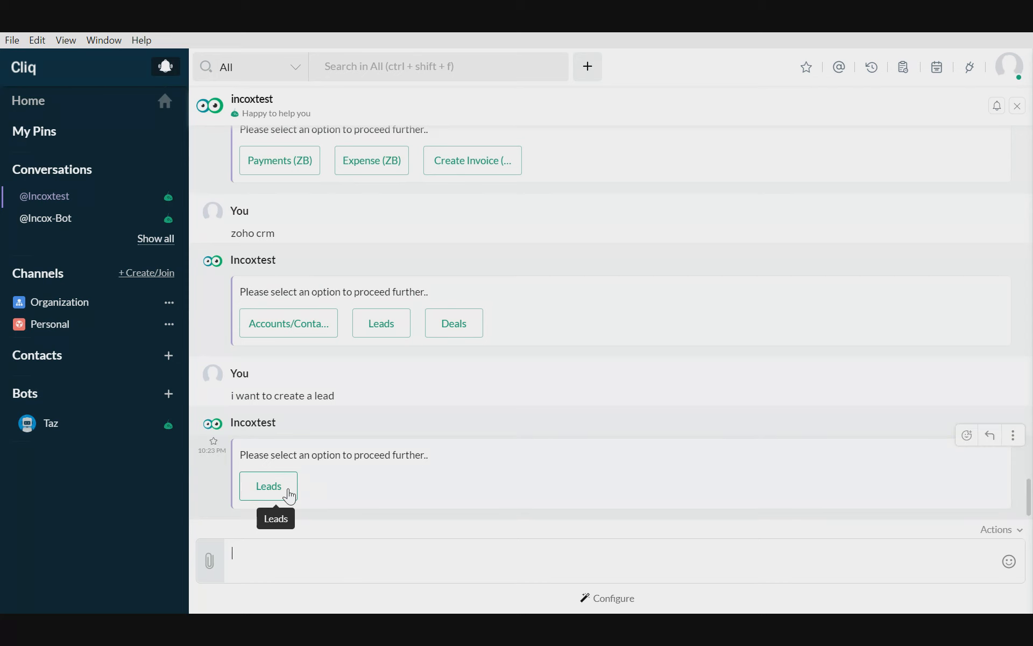
click(290, 494)
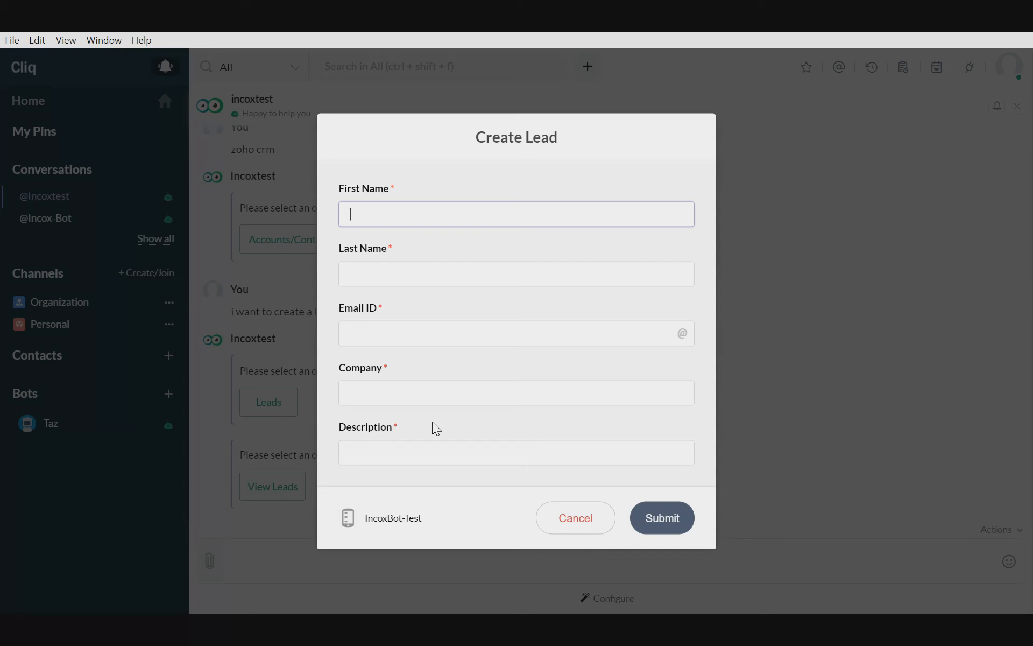
- Submit the Create Lead form with the lead's name and e-mail, company "d2g Integration Co." and description "Lead from bot conference"
text(John)
key(Tab)
text(Smith)
key(Tab)
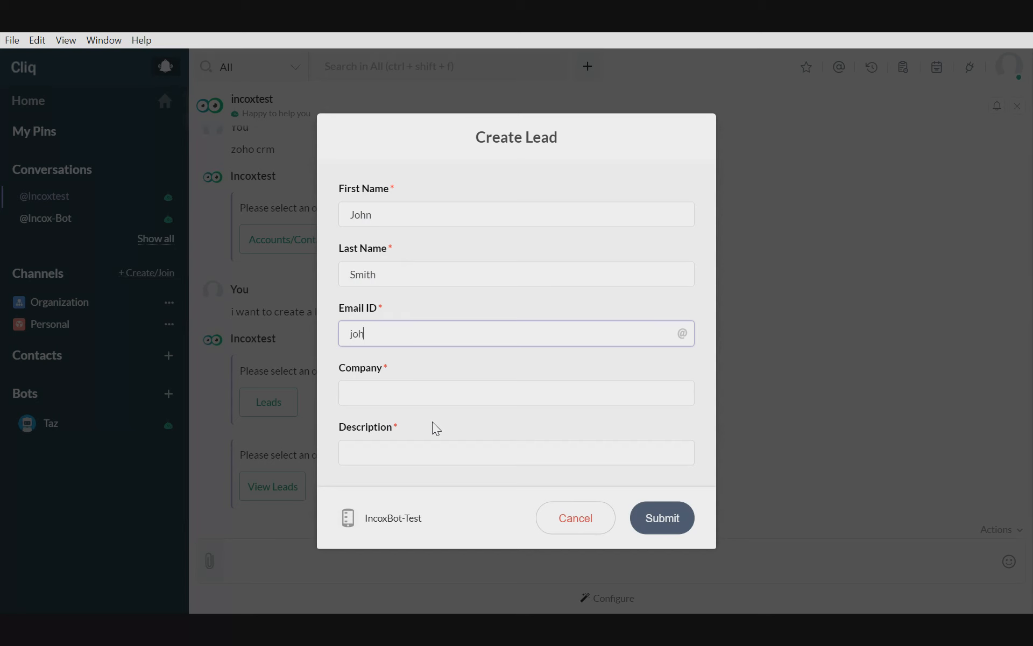
key(Tab)
text(d2g)
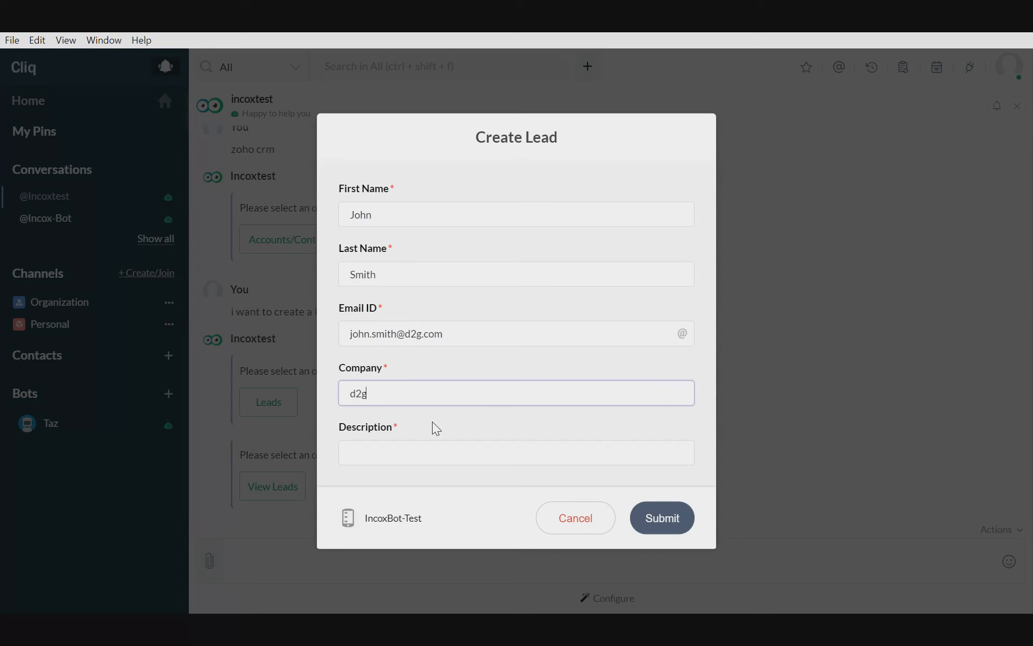
text( Integration Co.)
key(Tab)
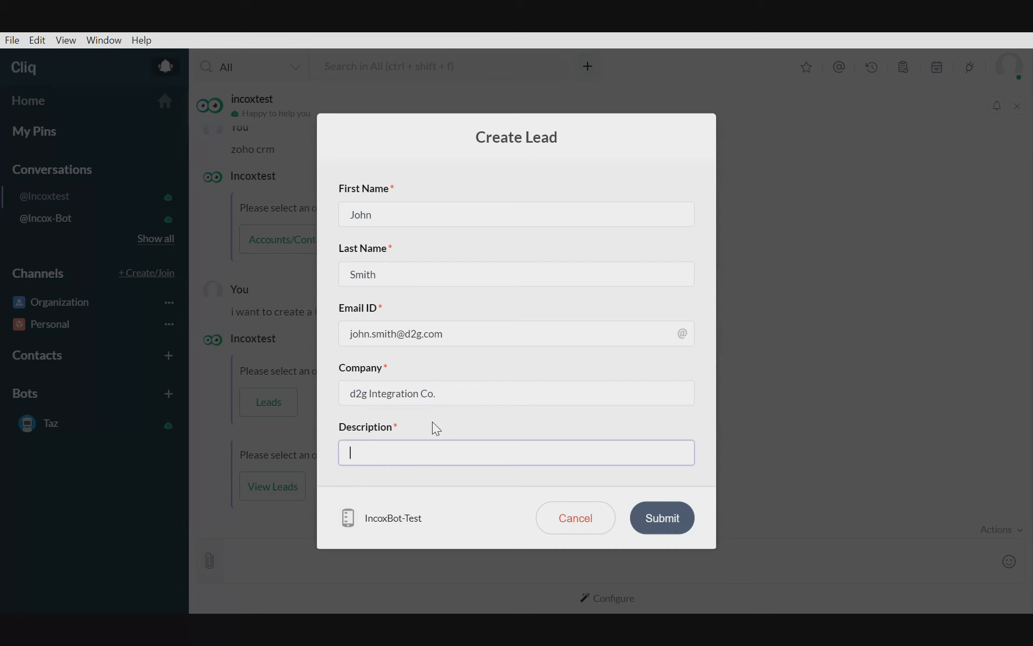
text(Lead from bot conference)
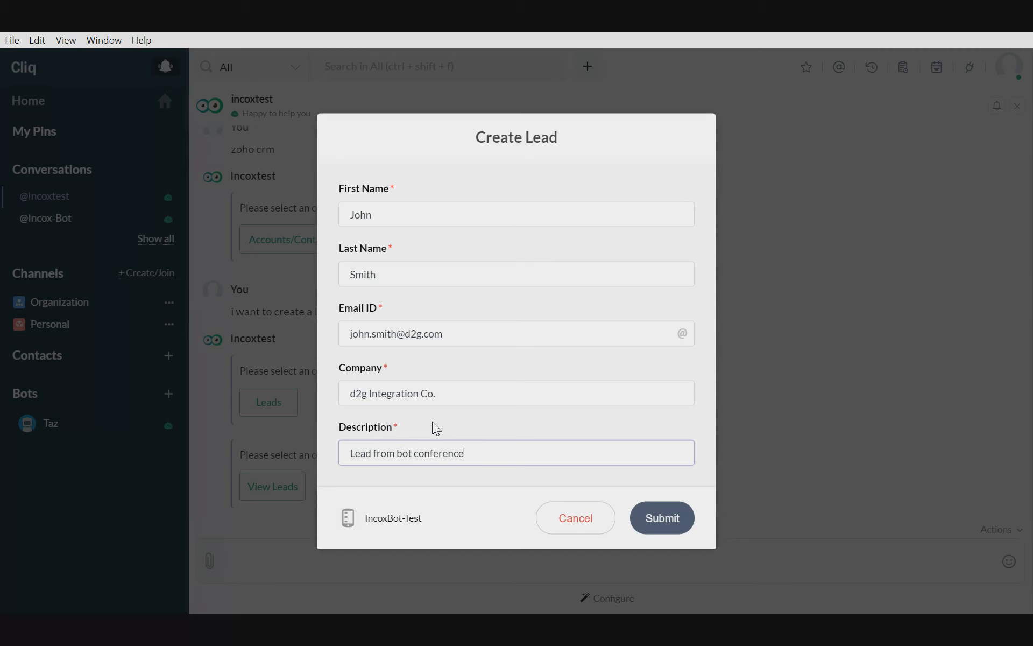
click(676, 524)
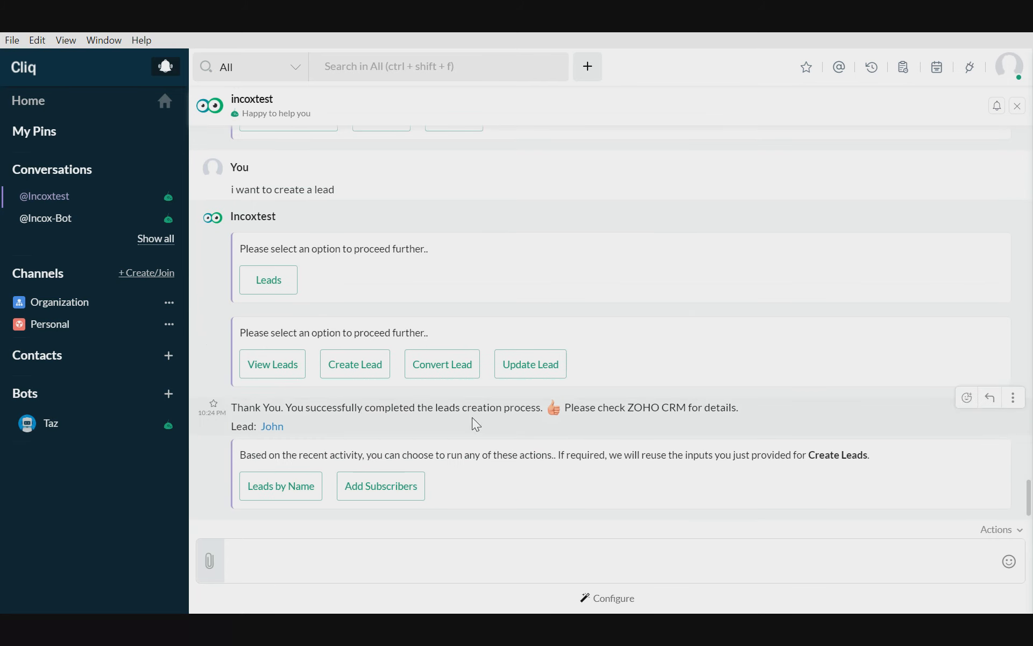
- Open the newly created lead in Zoho CRM from the bot's message and examine its Lead Information details
click(274, 427)
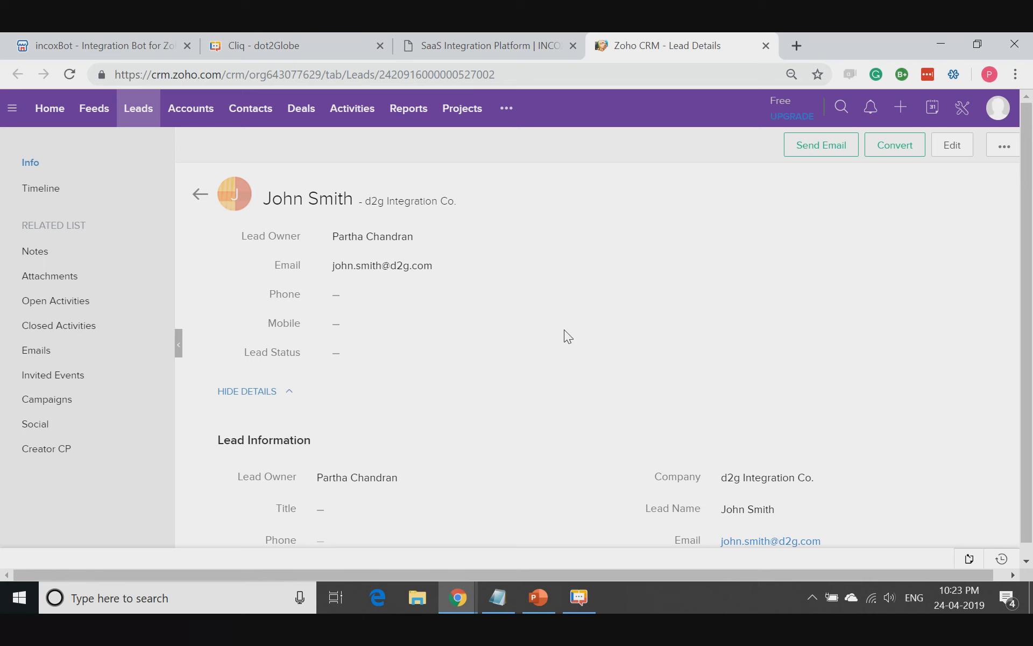
scroll(637, 342, down, 1)
scroll(638, 340, down, 1)
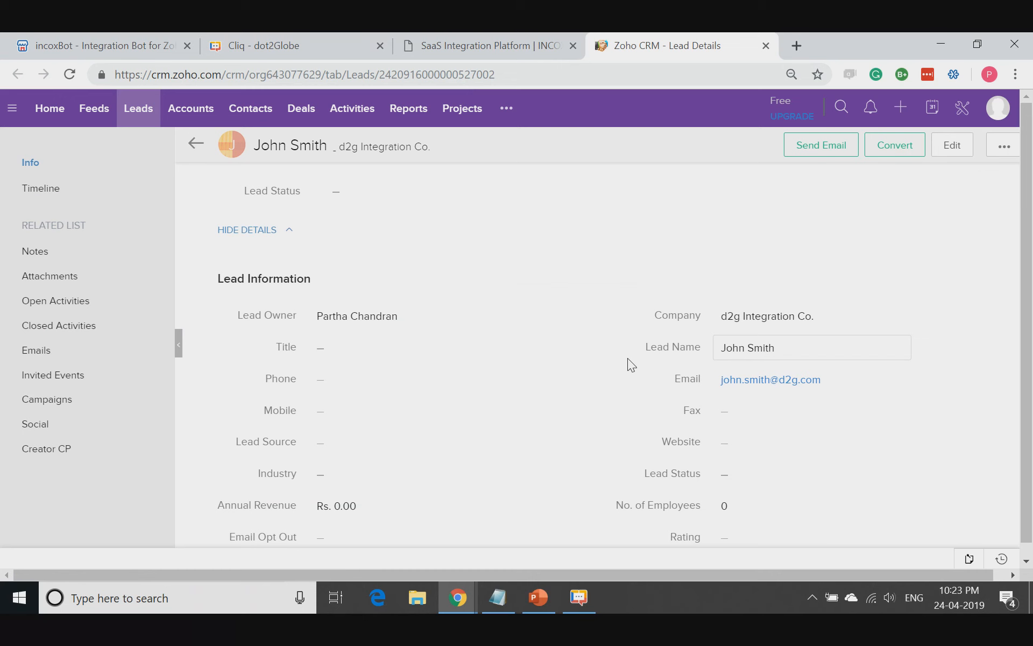
scroll(624, 355, down, 2)
scroll(611, 307, up, 4)
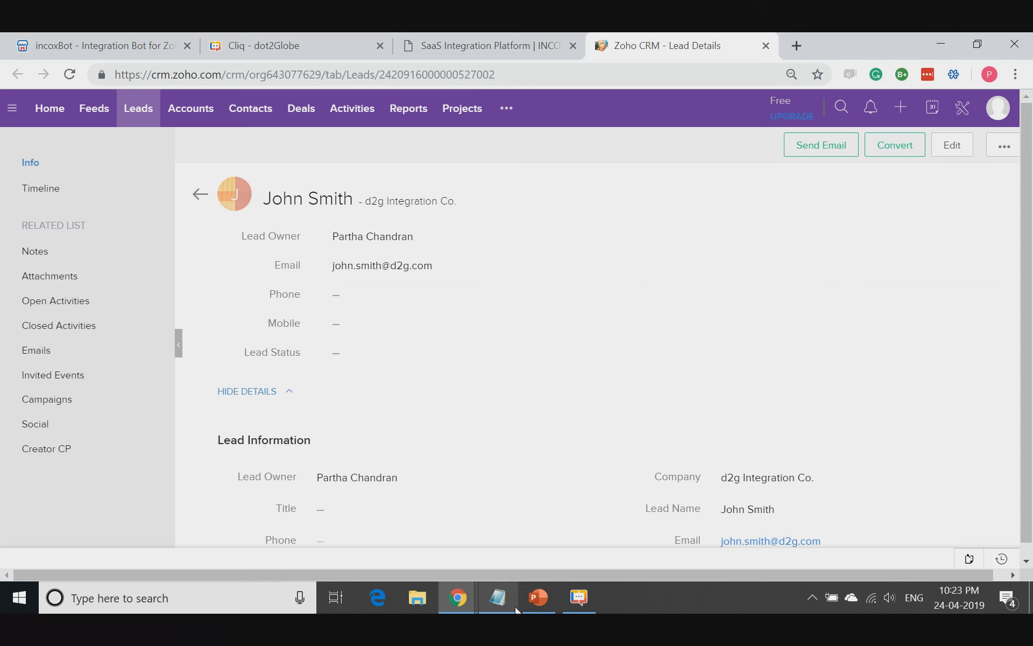
- Switch back to Cliq and add the new lead as a subscriber to the d2gWelcome mailing list using the bot's suggested action
click(580, 602)
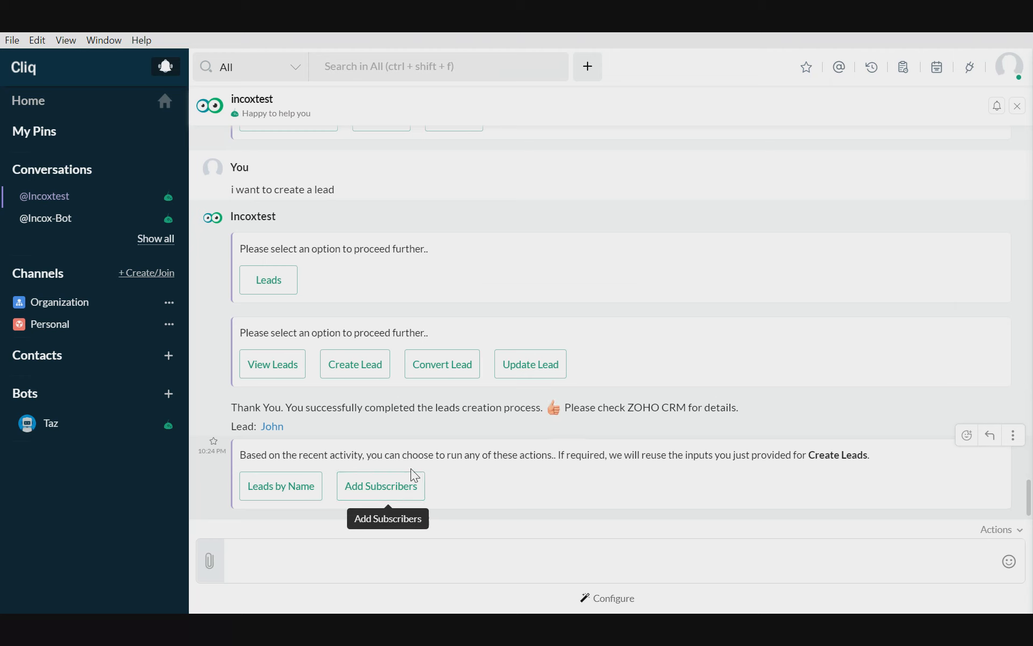
click(393, 495)
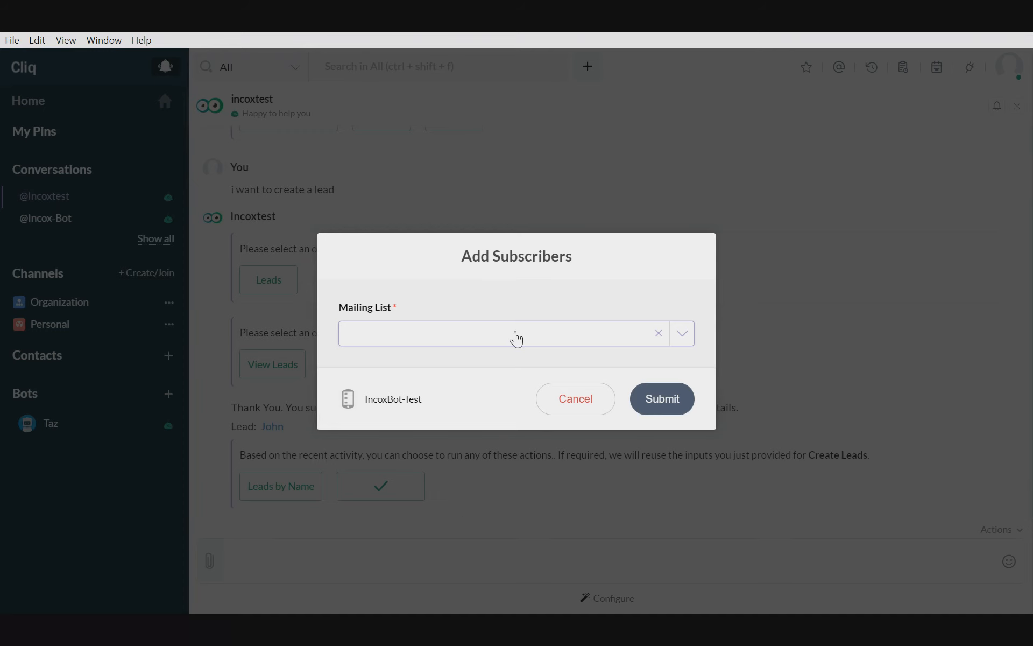
click(516, 338)
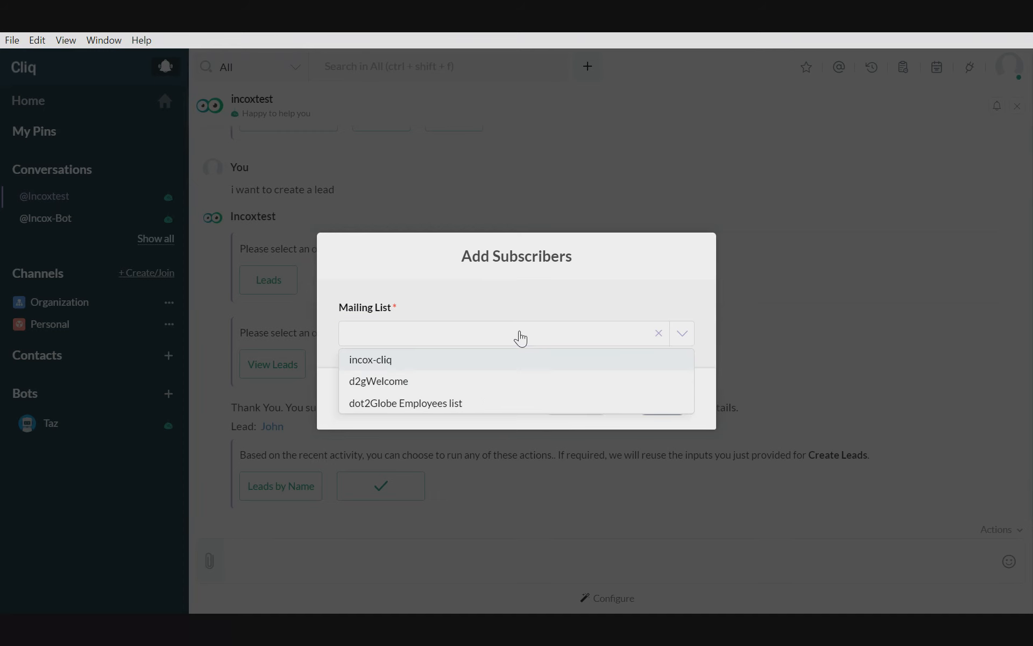
click(383, 381)
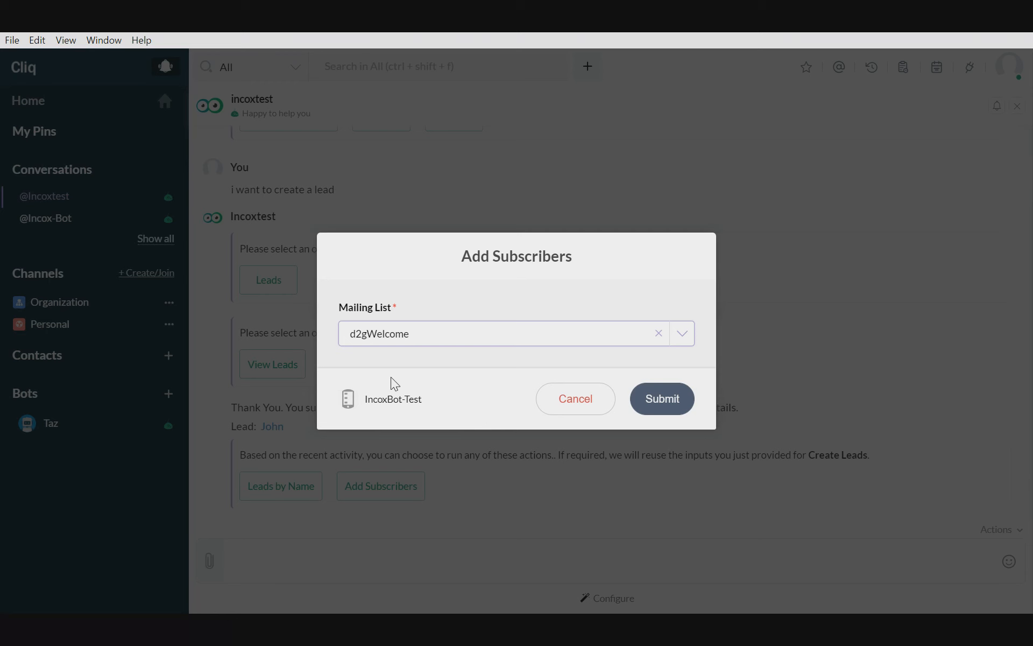
click(659, 401)
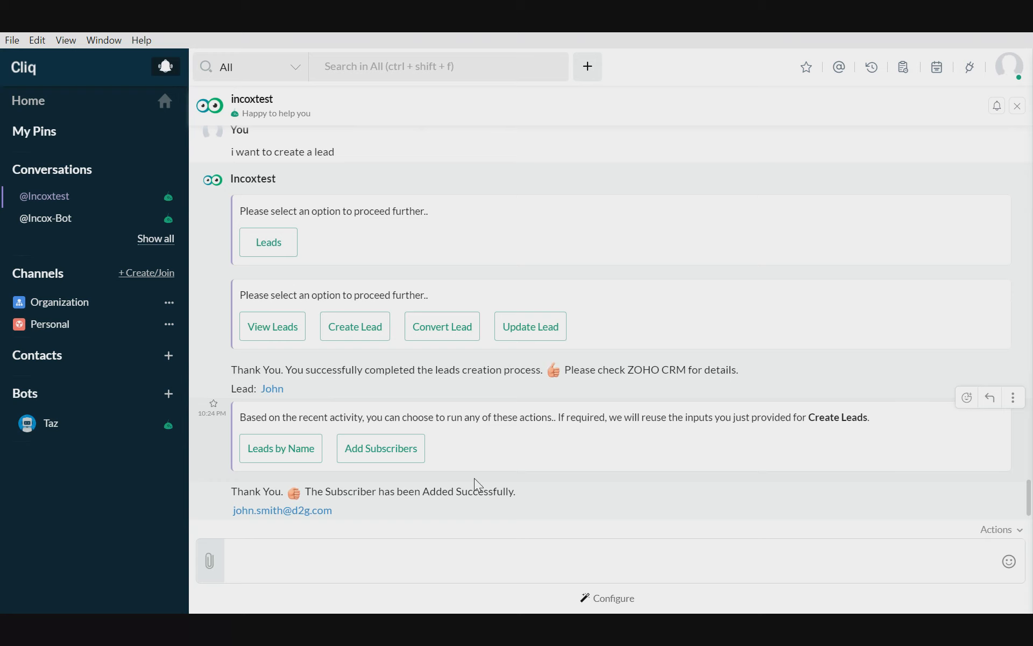
click(411, 450)
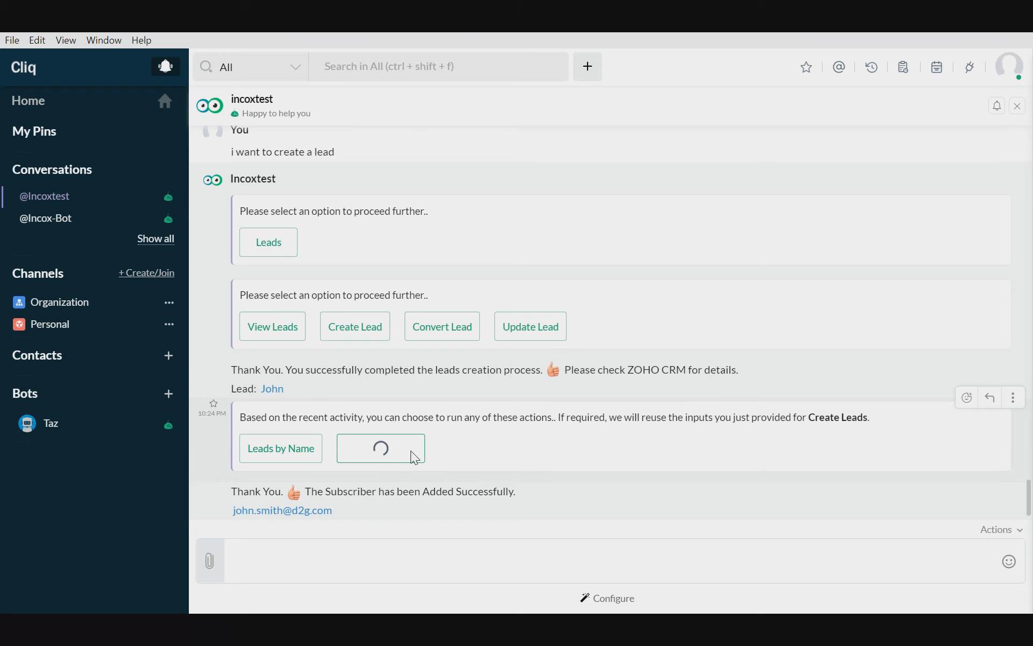
click(436, 366)
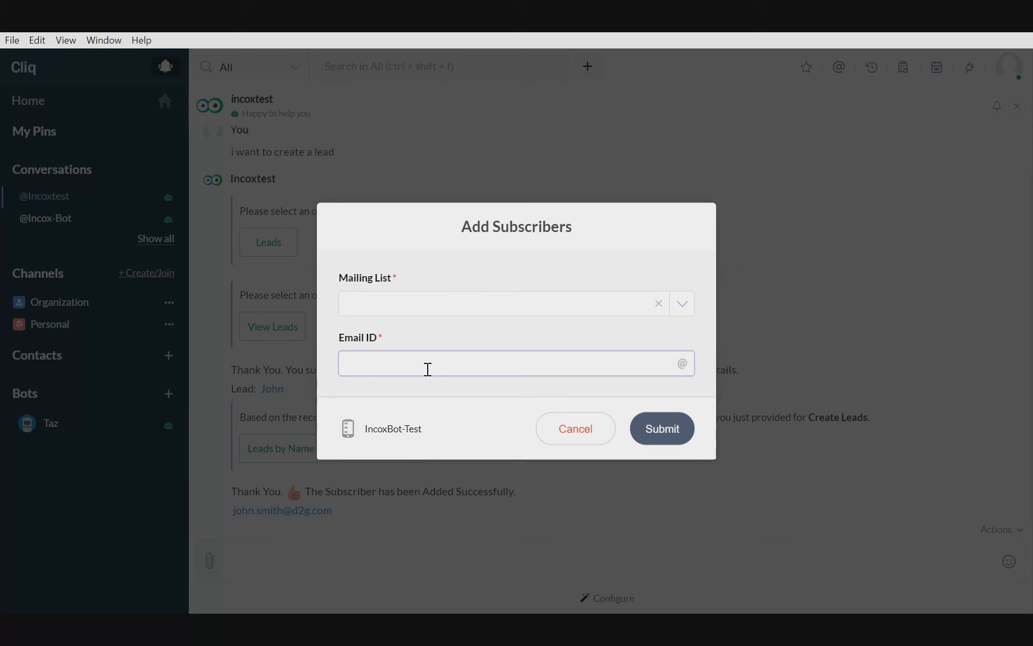
click(452, 309)
click(496, 250)
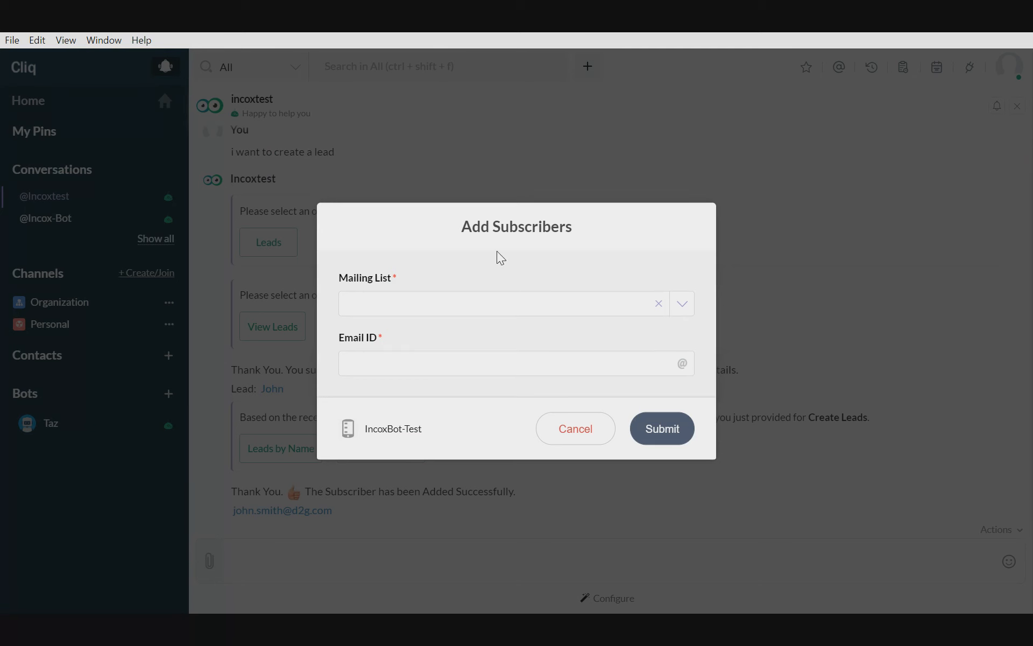
click(595, 435)
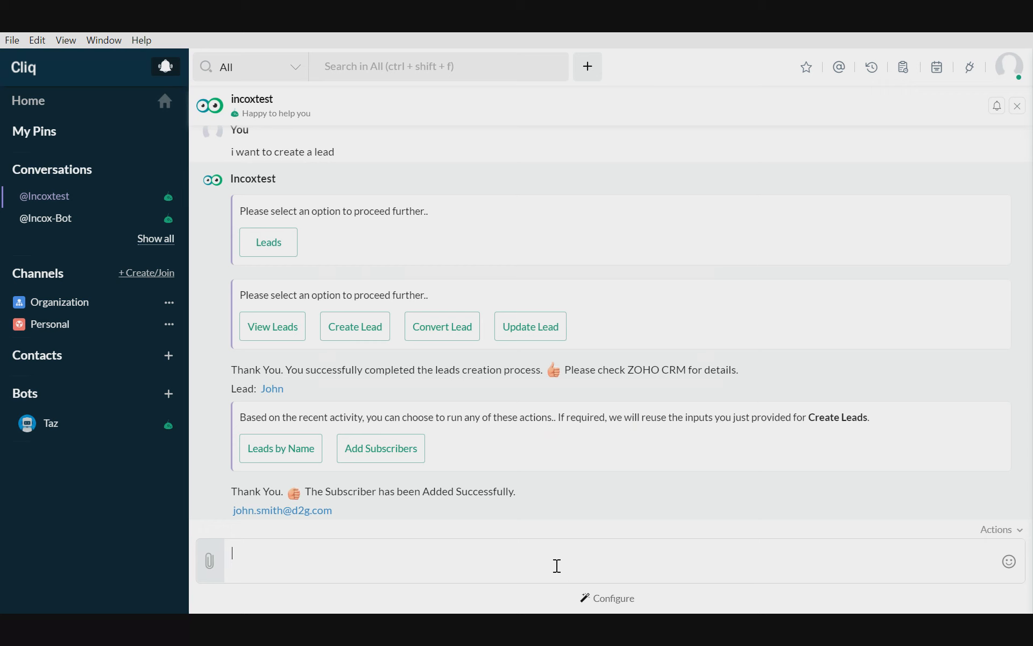
- Send the message "zoho desk" to the bot
text(zoh o desk)
key(Return)
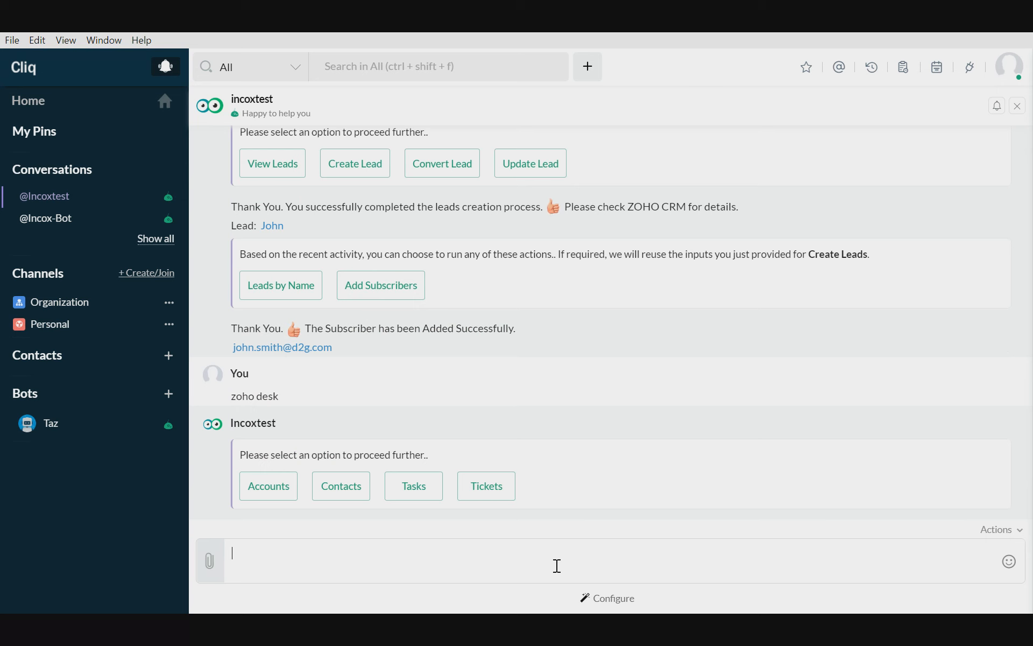
text(hello)
key(ctrl+a)
key(BackSpace)
- Start creating a ticket from the bot's Tickets options, with department dot2Globe and subject "Issue with Onboarding, please help"
click(491, 494)
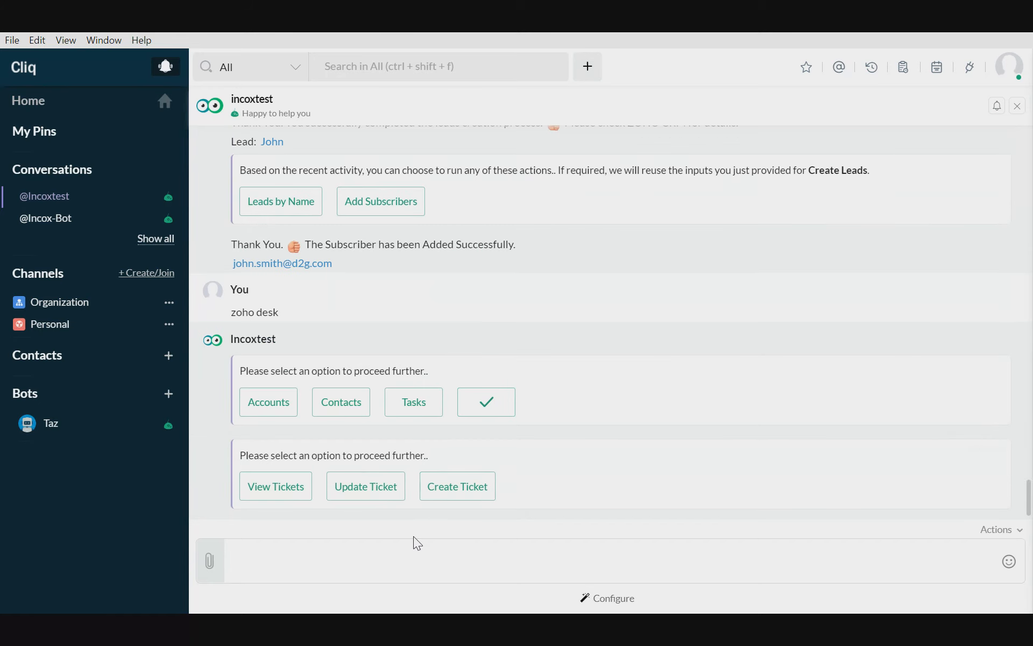
click(460, 489)
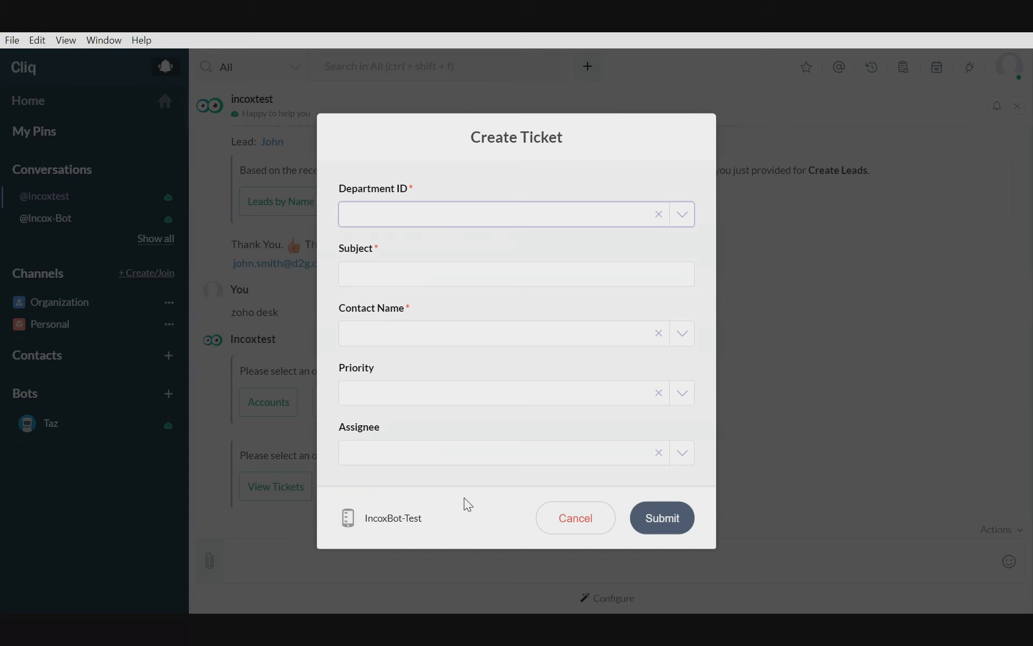
click(413, 218)
click(400, 243)
click(412, 274)
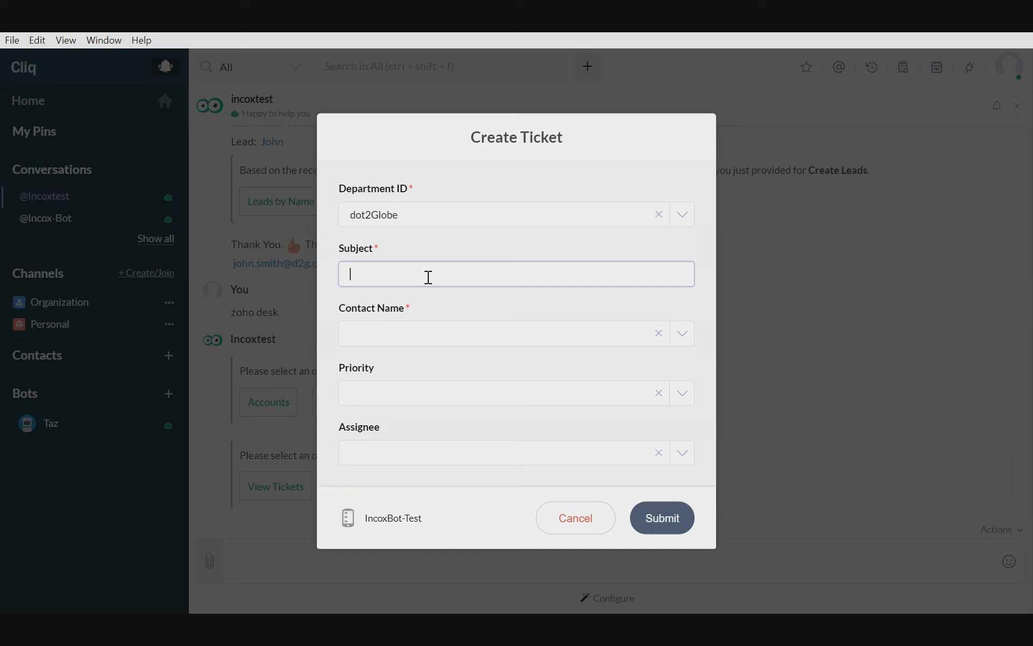
text(Issue with Onboarding, please help)
key(Tab)
- Choose the demo contact, set the priority to High, pick the second listed assignee, and submit the ticket
click(446, 331)
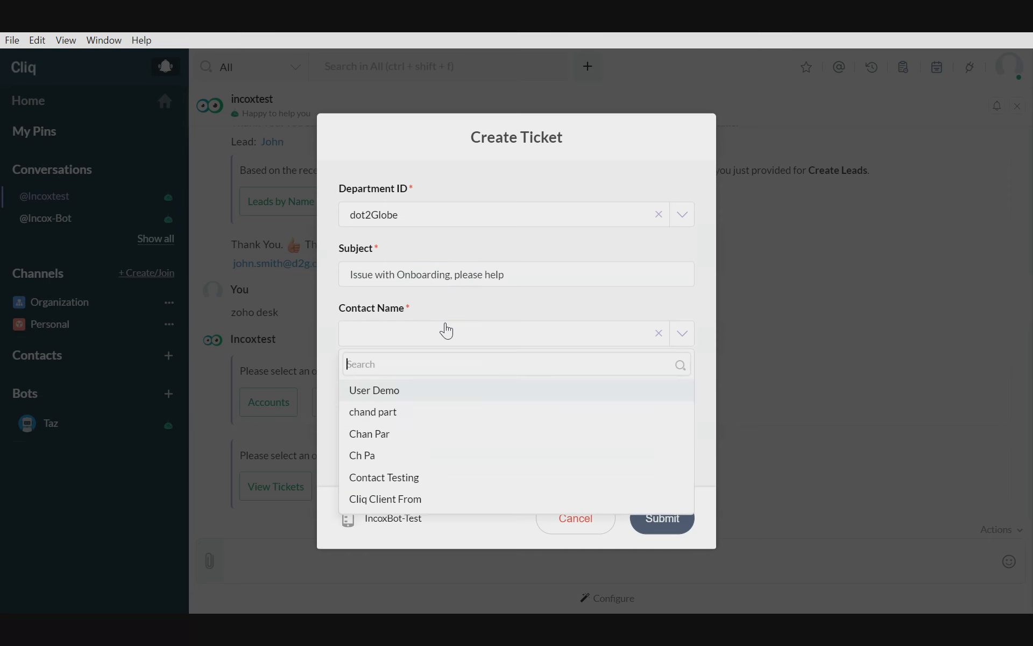
click(389, 398)
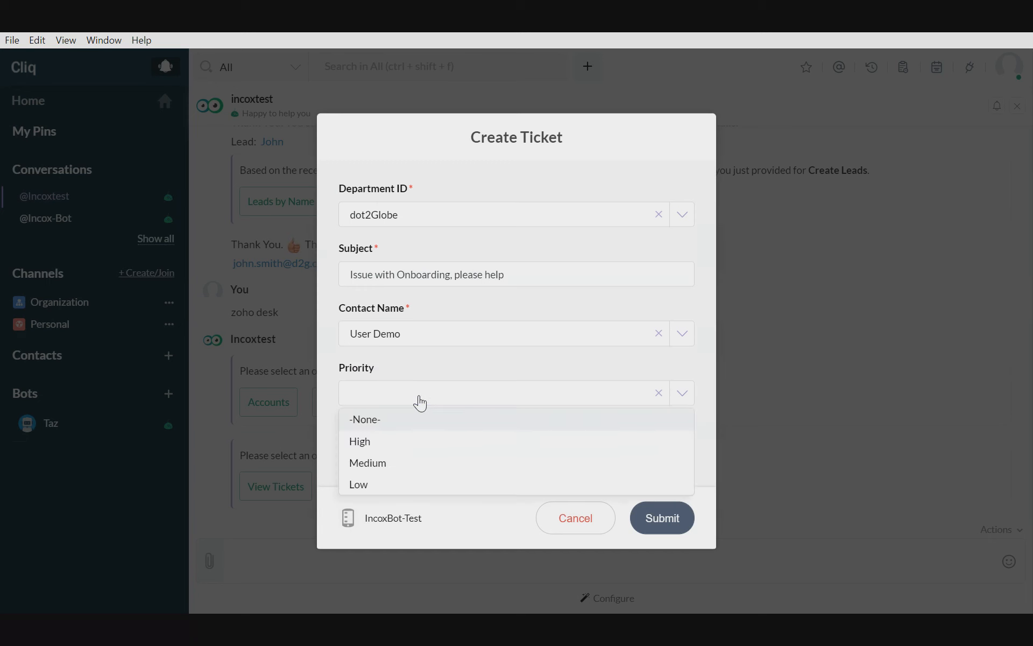
click(387, 444)
click(406, 453)
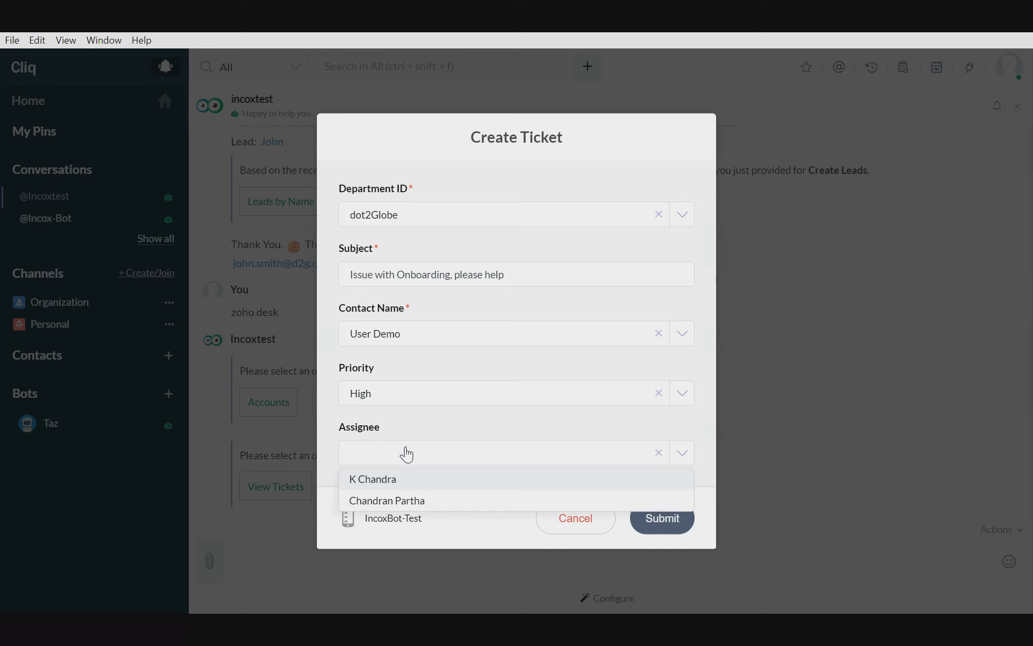
click(412, 503)
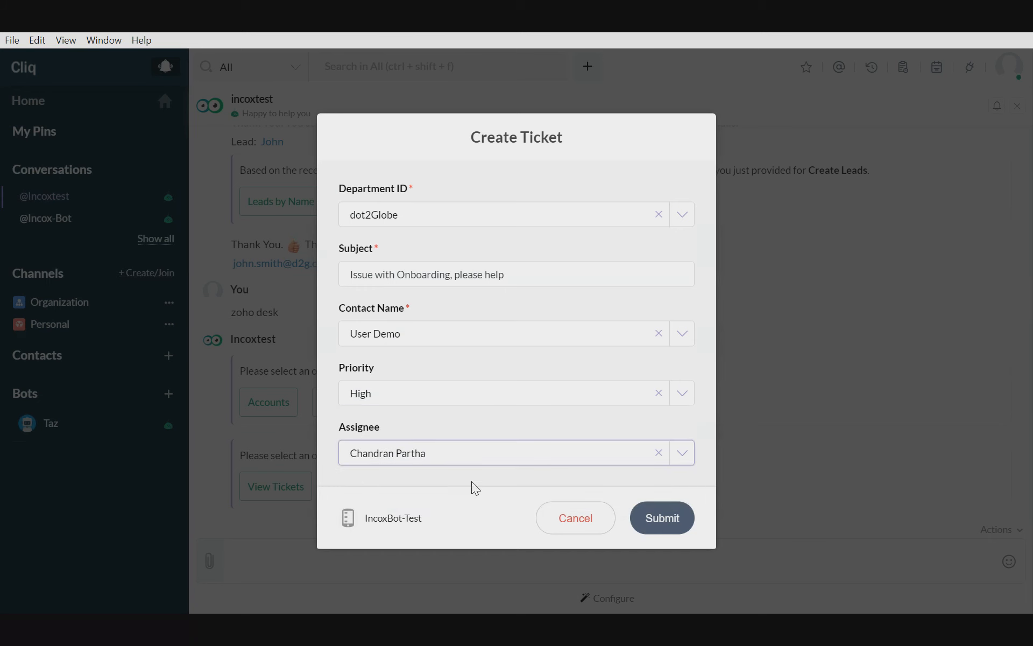
click(661, 522)
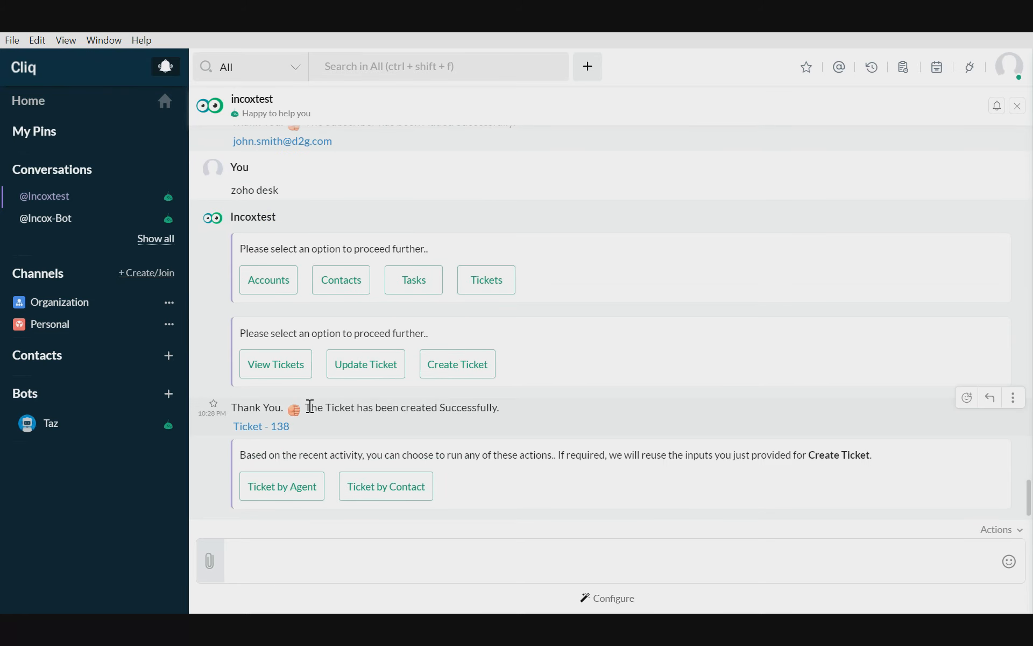
- View the new ticket in Zoho Desk, return to Cliq, and list the open tickets through the bot's View Tickets options
click(277, 429)
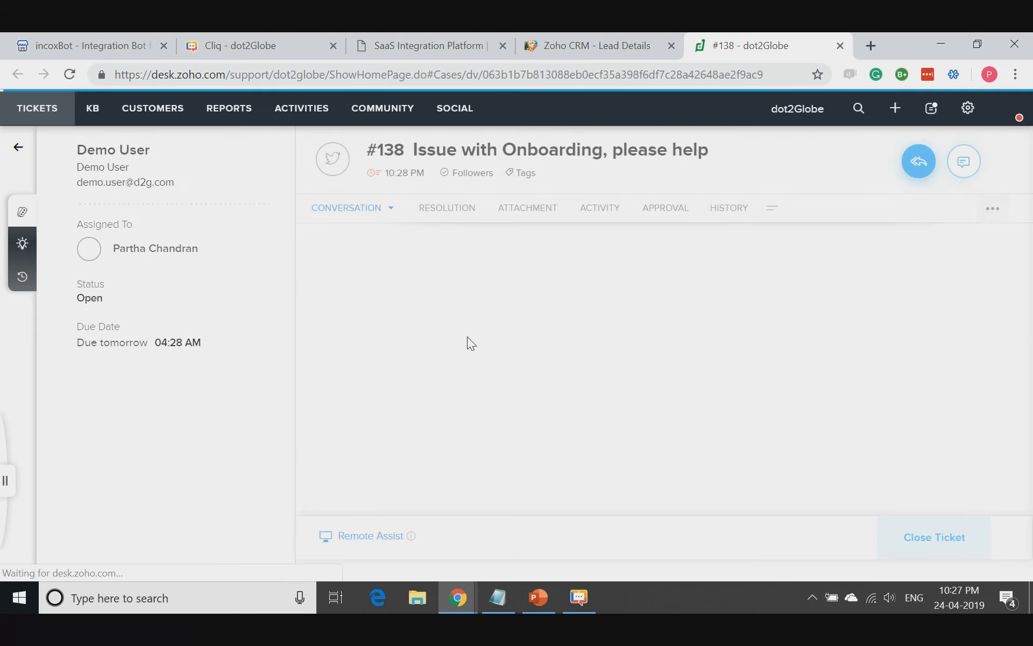
click(940, 51)
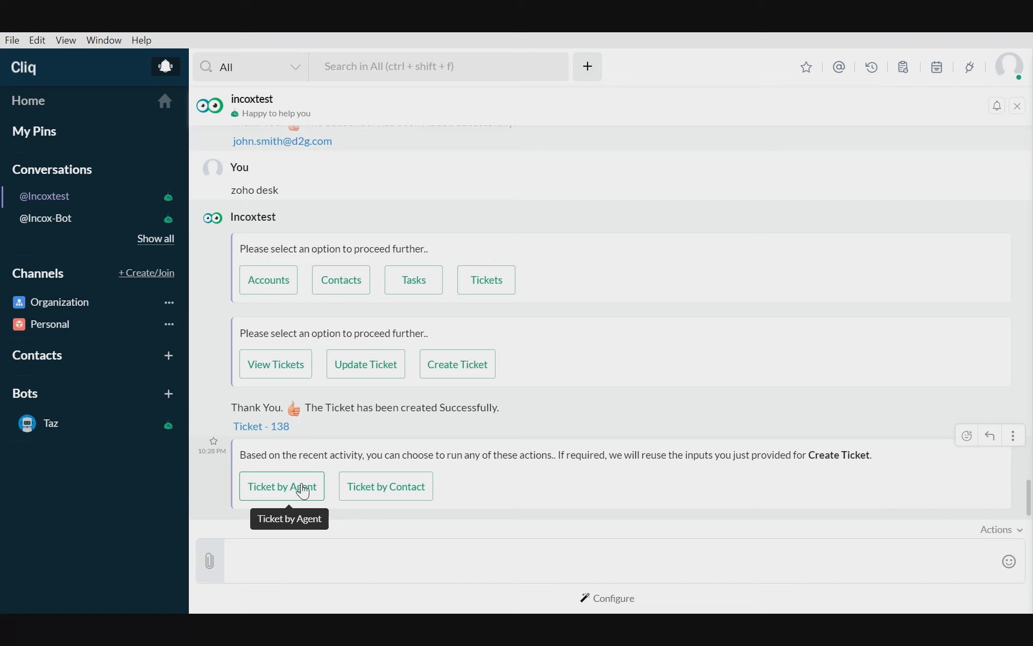
click(280, 364)
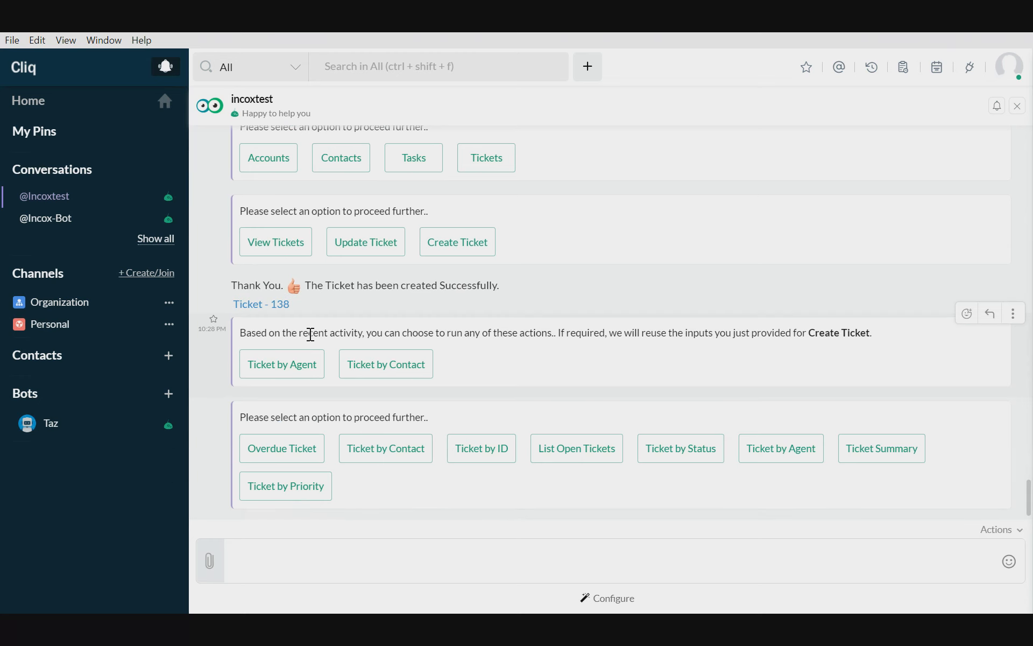
click(603, 455)
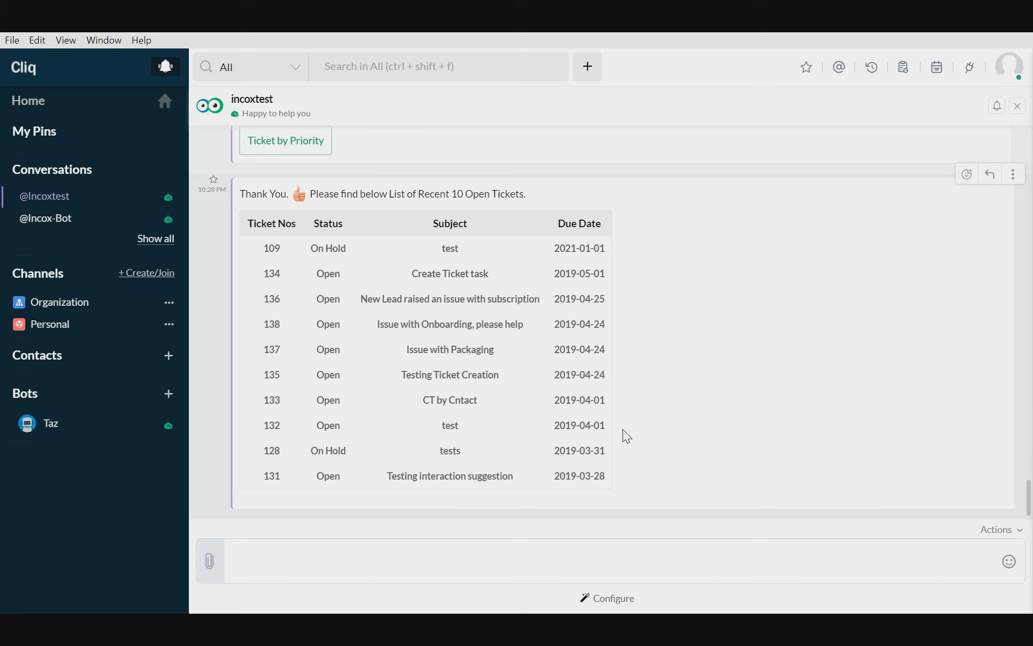
- Request the tickets by priority with High selected and examine the returned rows
scroll(622, 428, up, 2)
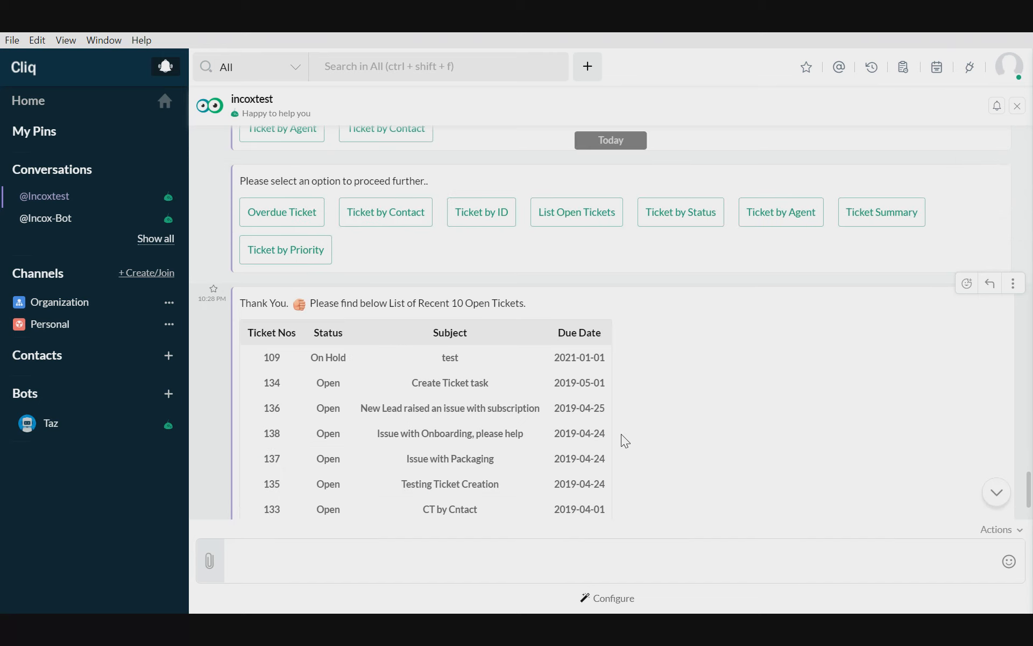
click(317, 259)
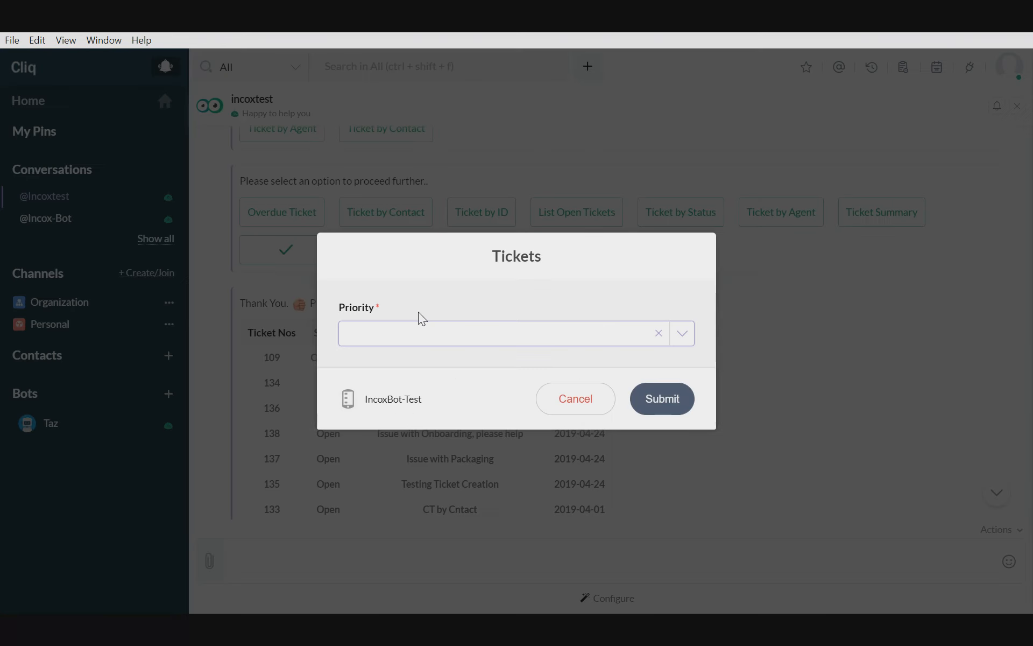
click(409, 333)
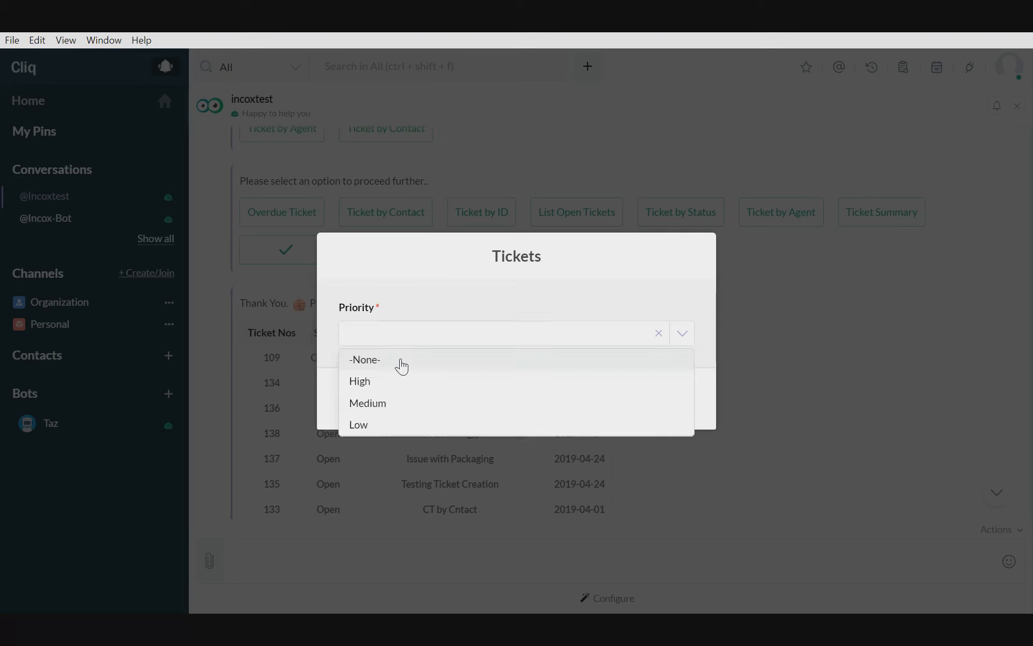
click(386, 382)
click(676, 403)
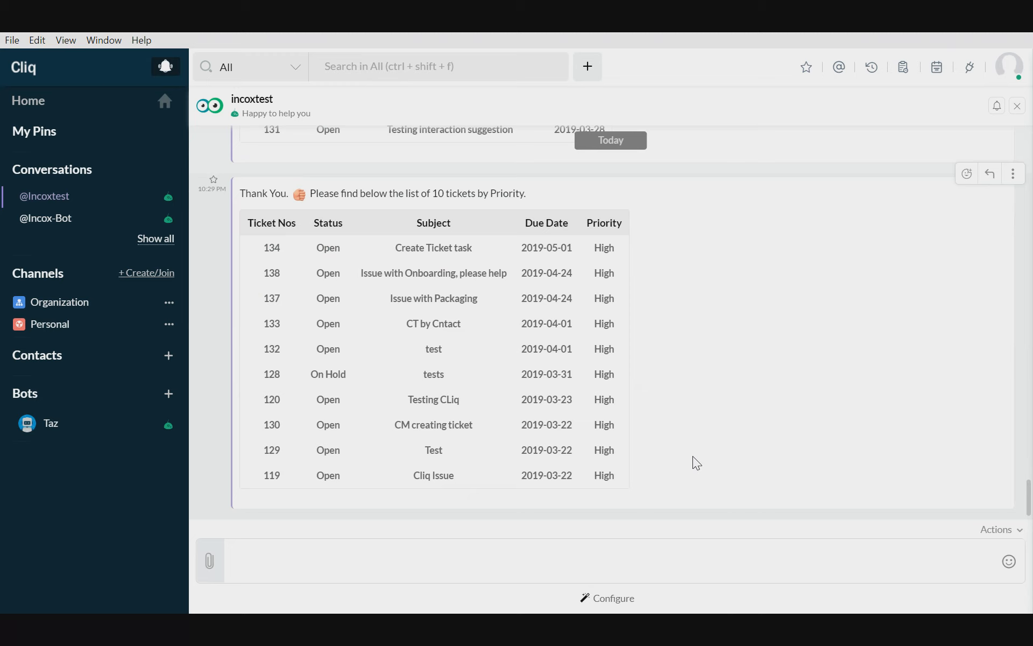
drag(609, 241, 647, 389)
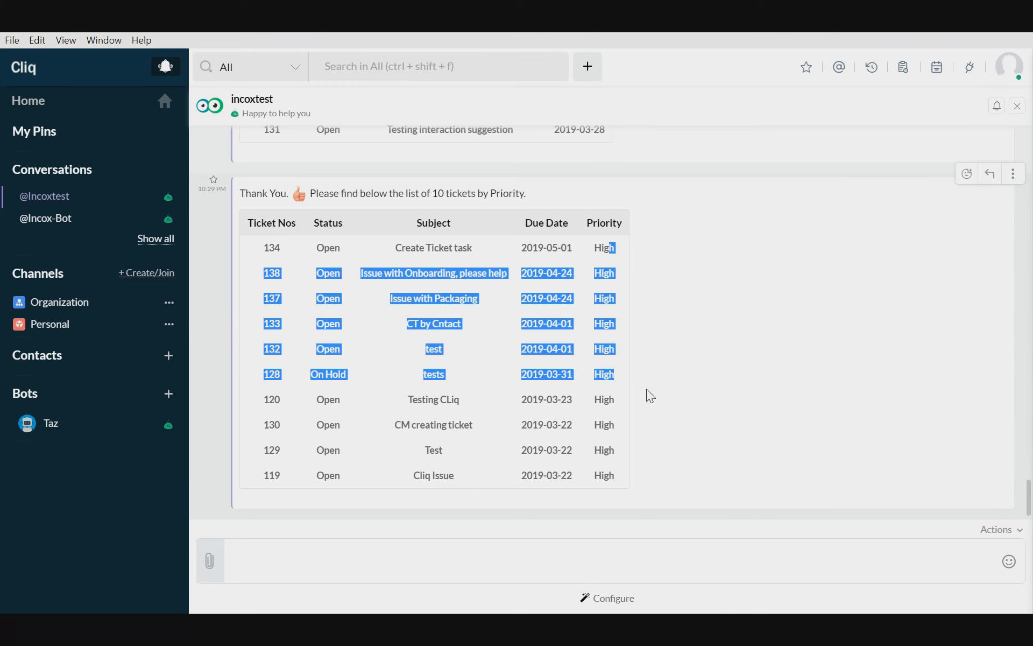
click(686, 372)
- Request the Ticket Summary from the bot's ticket view options
scroll(686, 373, up, 10)
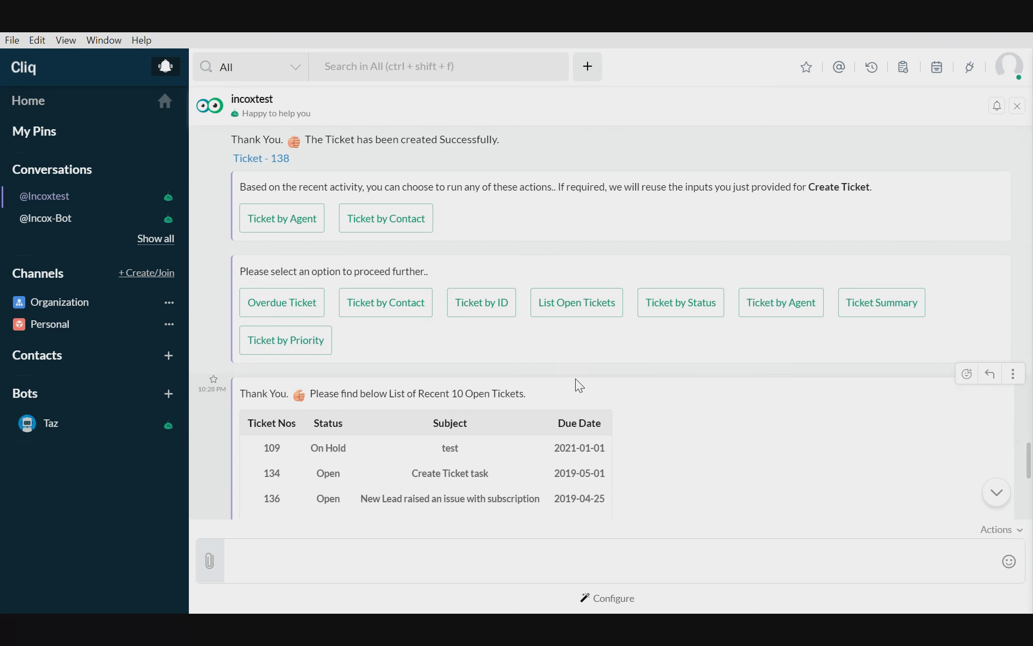
click(878, 310)
scroll(603, 428, down, 3)
- Start creating a Zoho Desk task from the bot's Tasks options, with department dot2Globe and subject "Please fix the documentation for onboarding"
scroll(582, 425, up, 3)
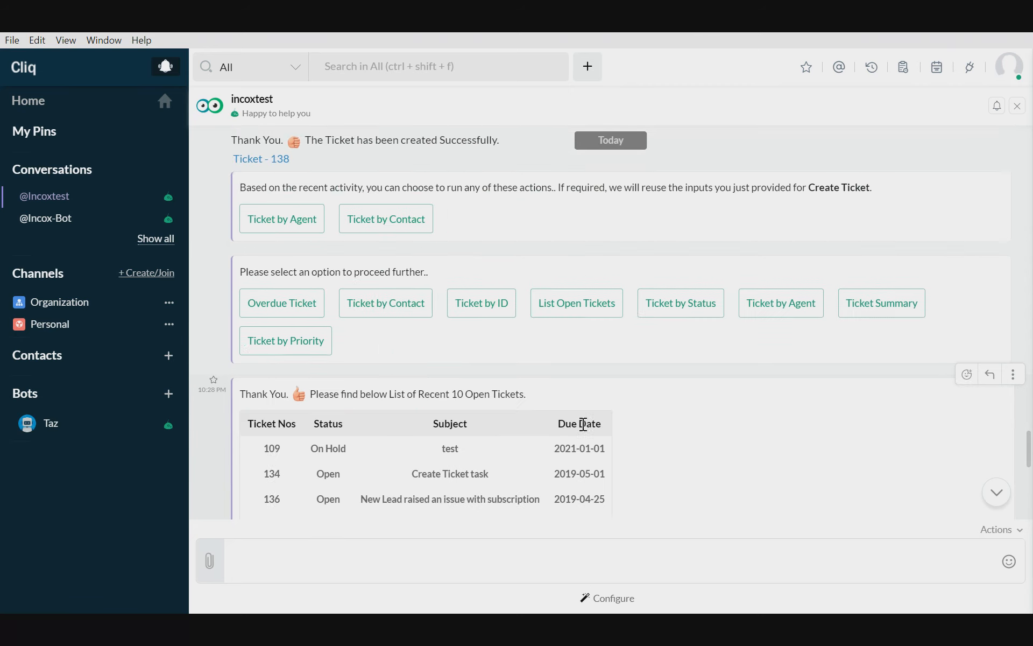
scroll(583, 425, up, 2)
scroll(470, 364, up, 2)
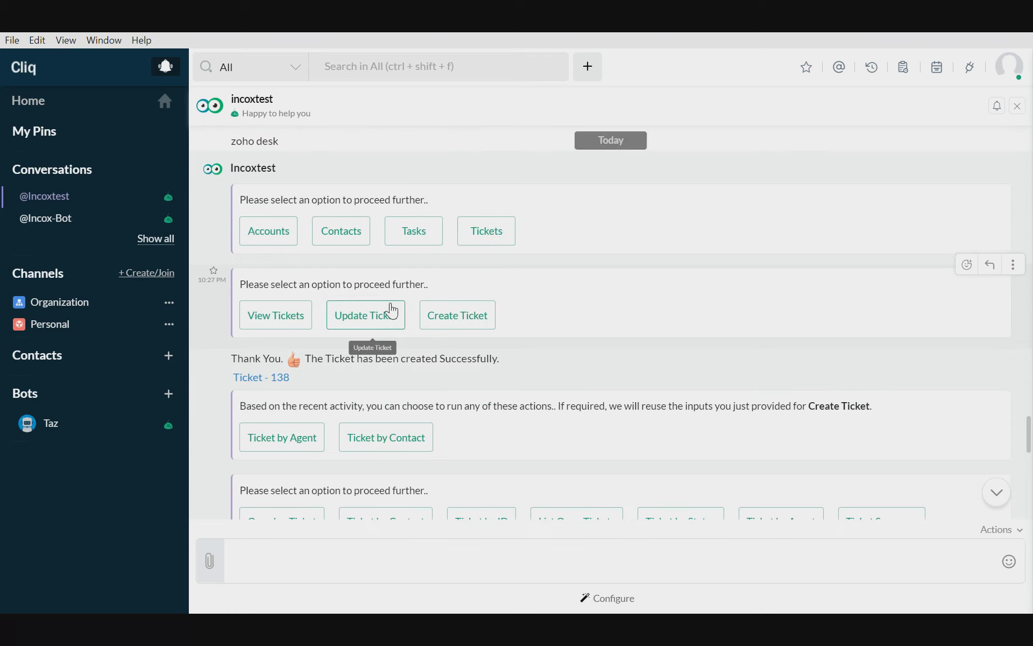
click(419, 234)
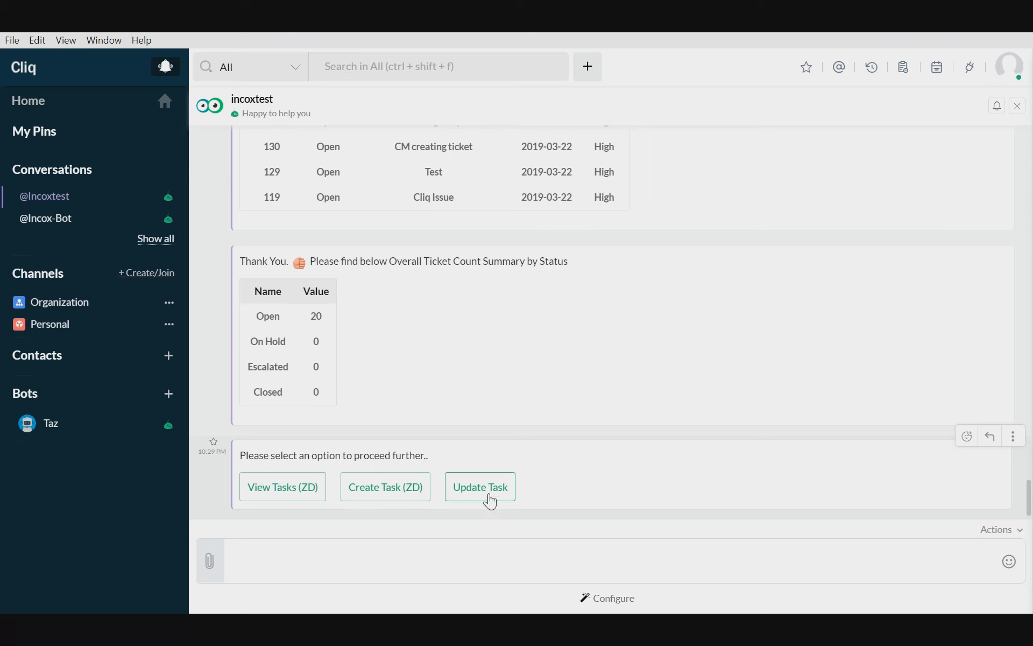
click(388, 491)
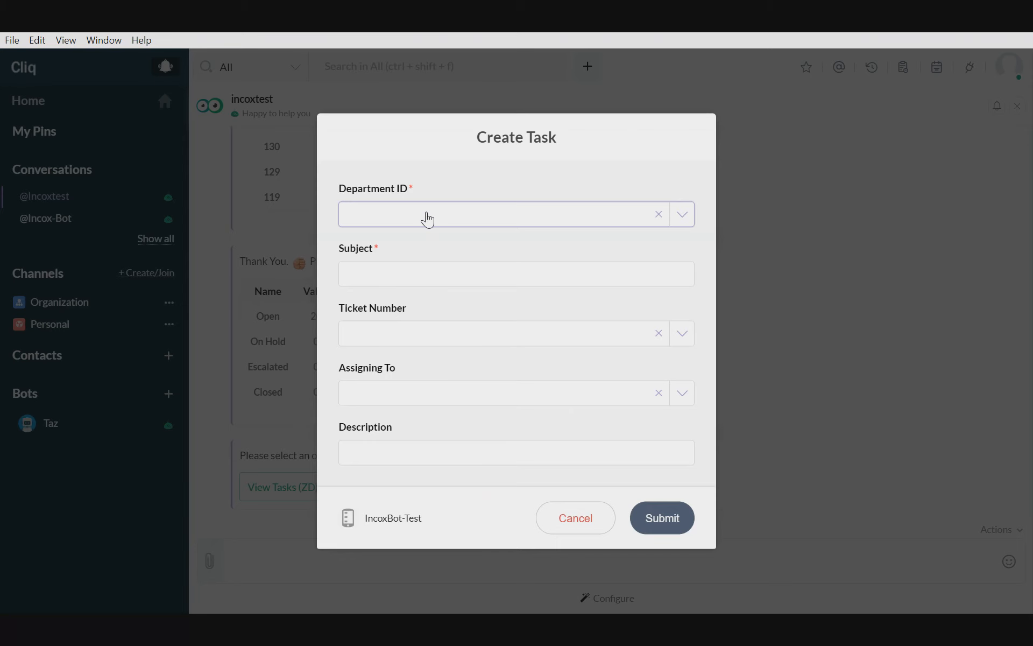
click(428, 218)
click(409, 245)
click(396, 267)
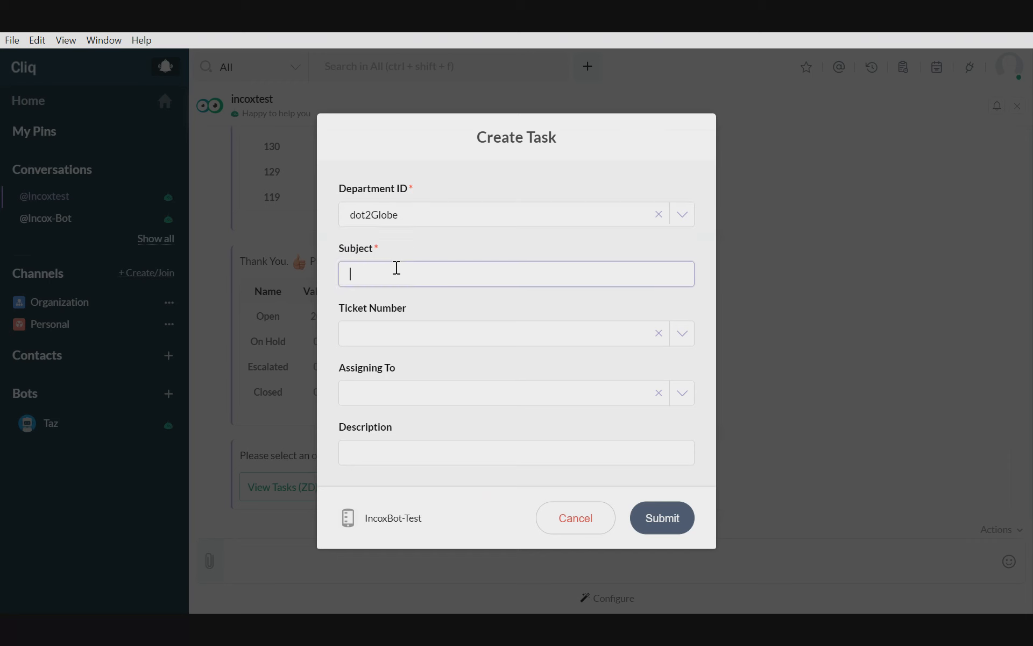
text(Please fix the documentation f)
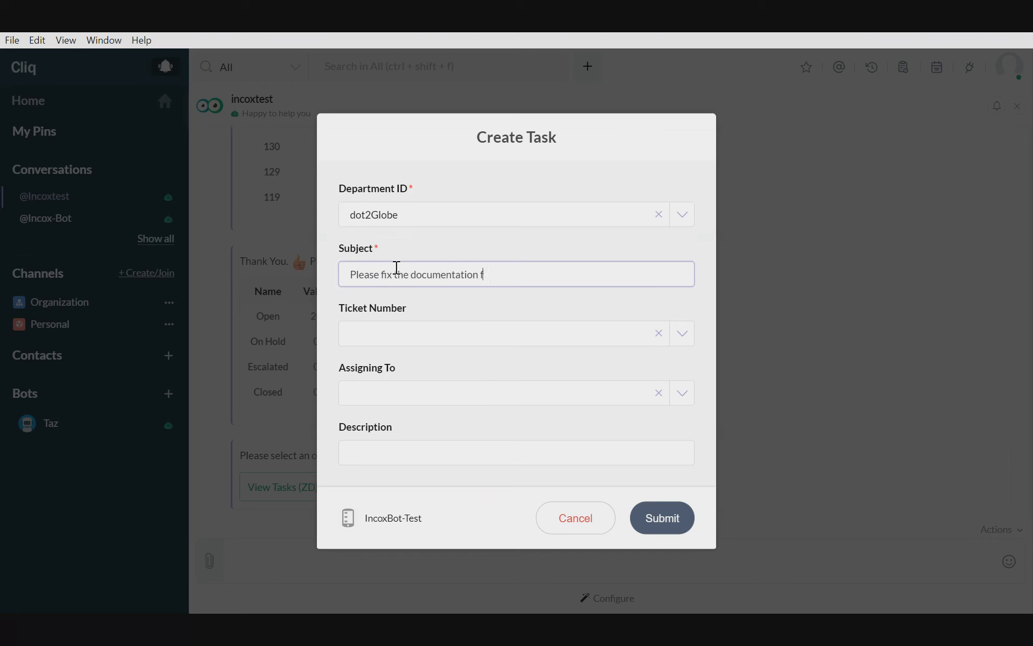
text(or onboarding)
- Link the task to the "Issue with Onboarding, please help" ticket, choose the second listed assignee, and submit the form
click(420, 334)
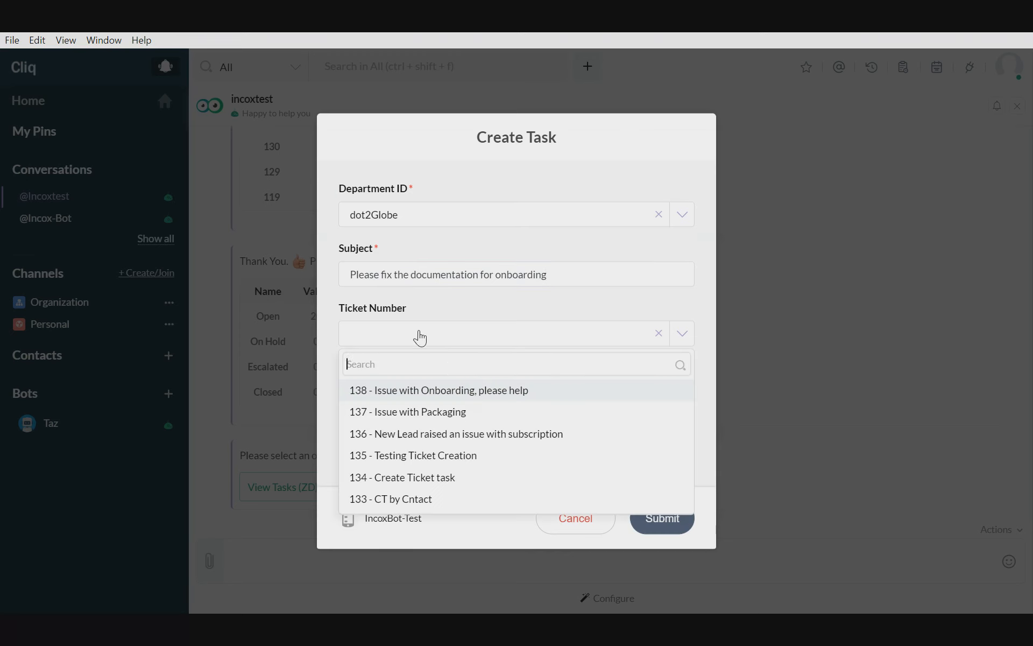
click(450, 392)
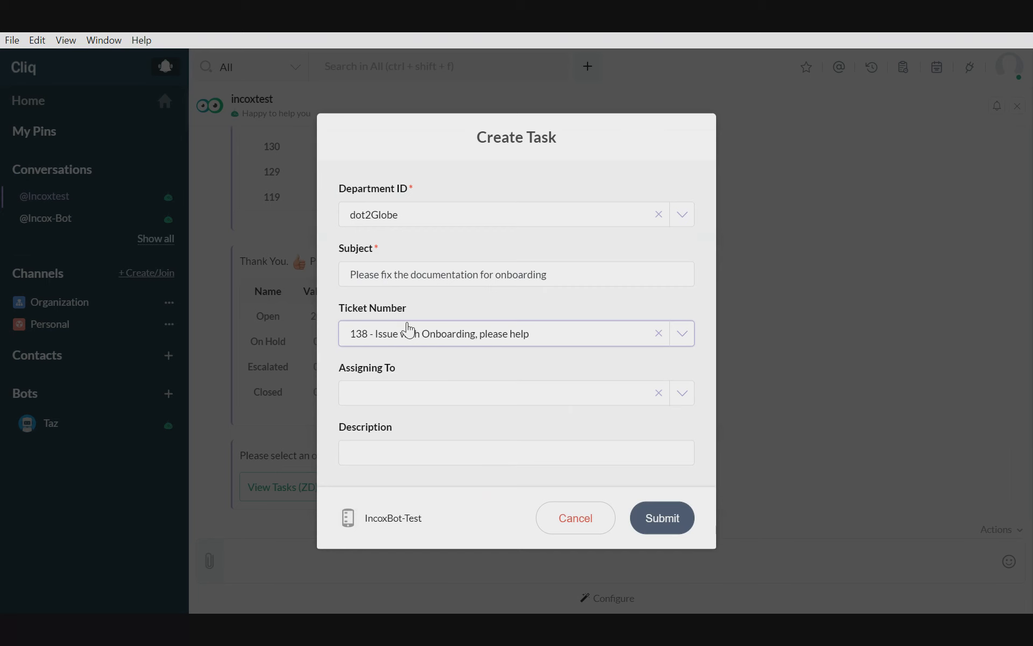
click(395, 402)
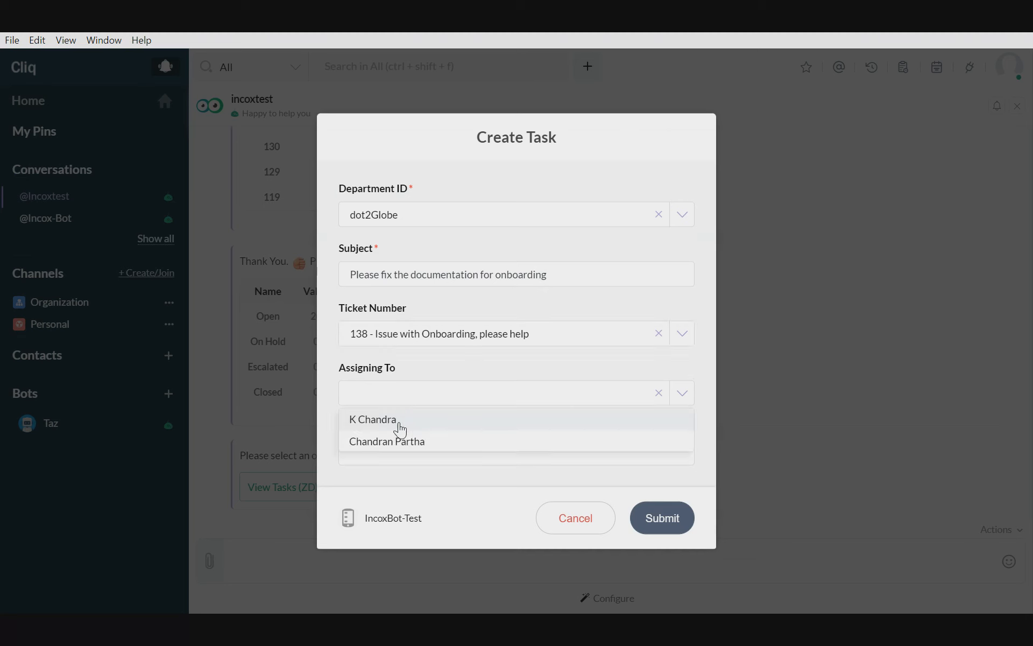
click(378, 447)
click(408, 456)
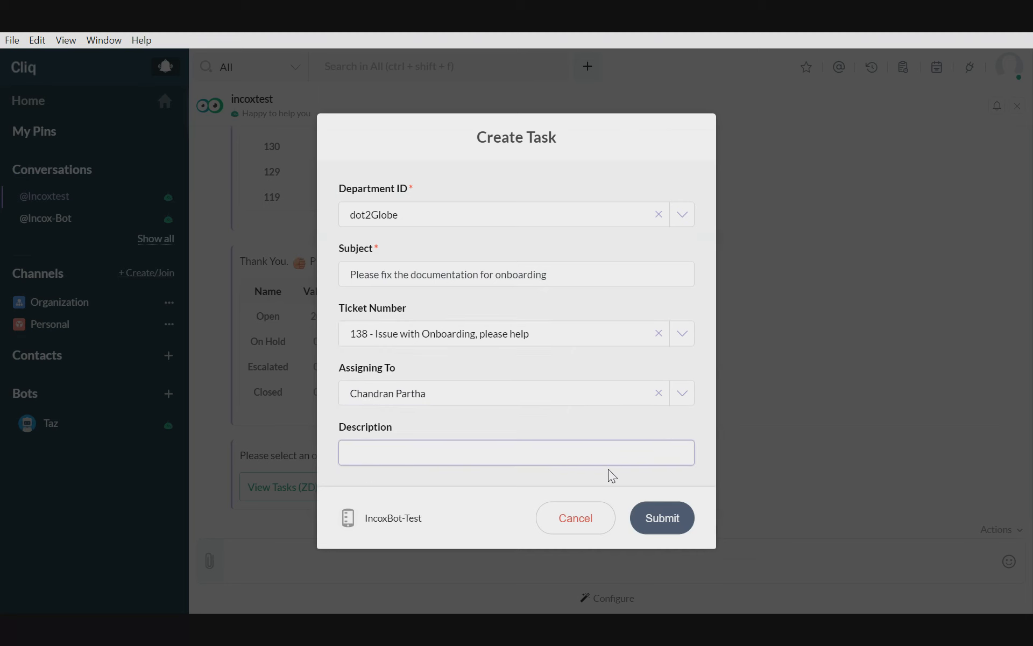
click(667, 519)
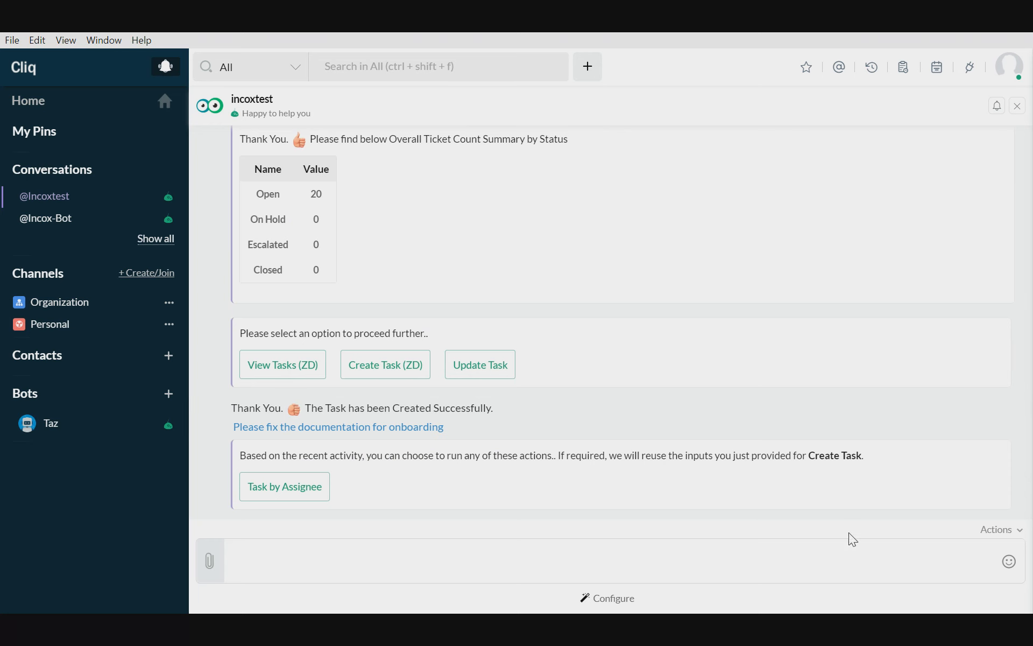
- Send the message "zoho invoice" to the bot
click(614, 572)
text(zoho invoice)
key(Return)
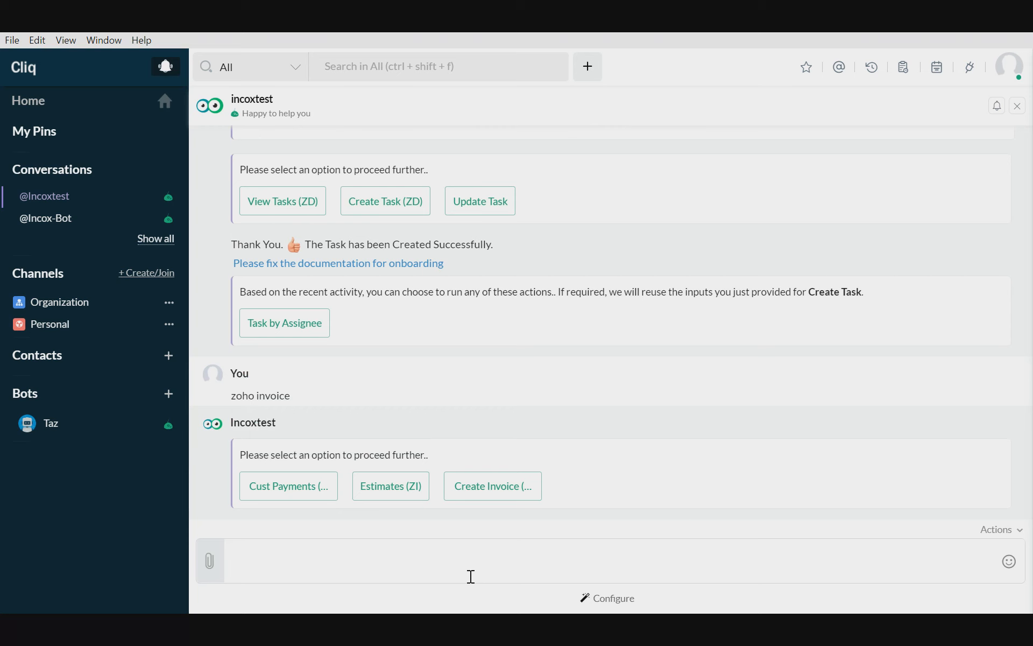
- Send the message "I want to create an invoice" to the bot
text(I want to create an invoice)
key(Return)
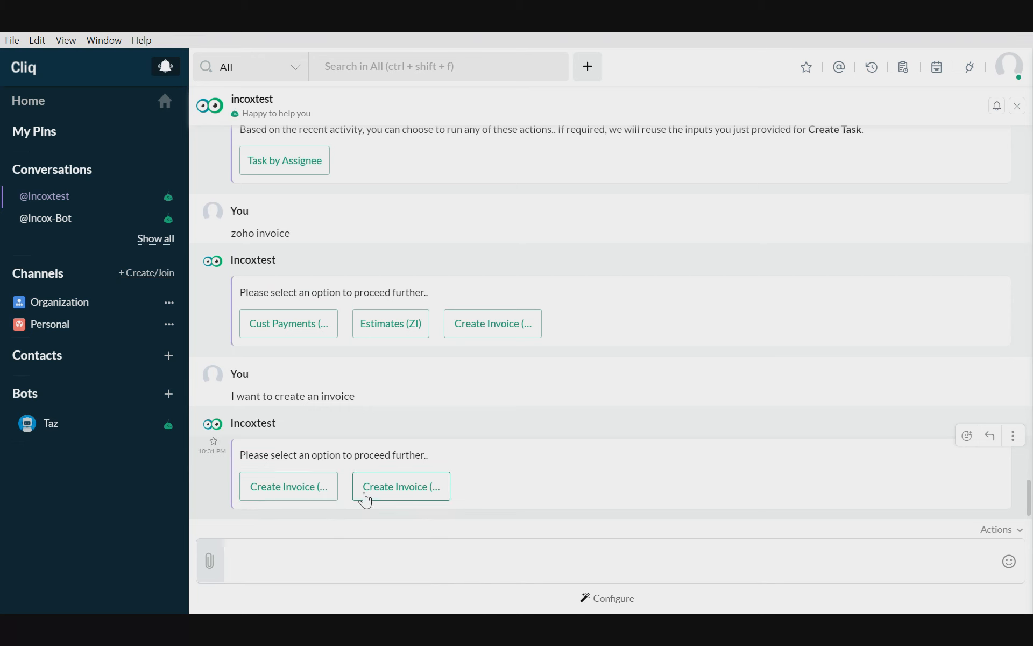
- Create a Zoho Invoice invoice through the bot for the demo customer with amount 1500 and description "Consultation Charges"
click(316, 487)
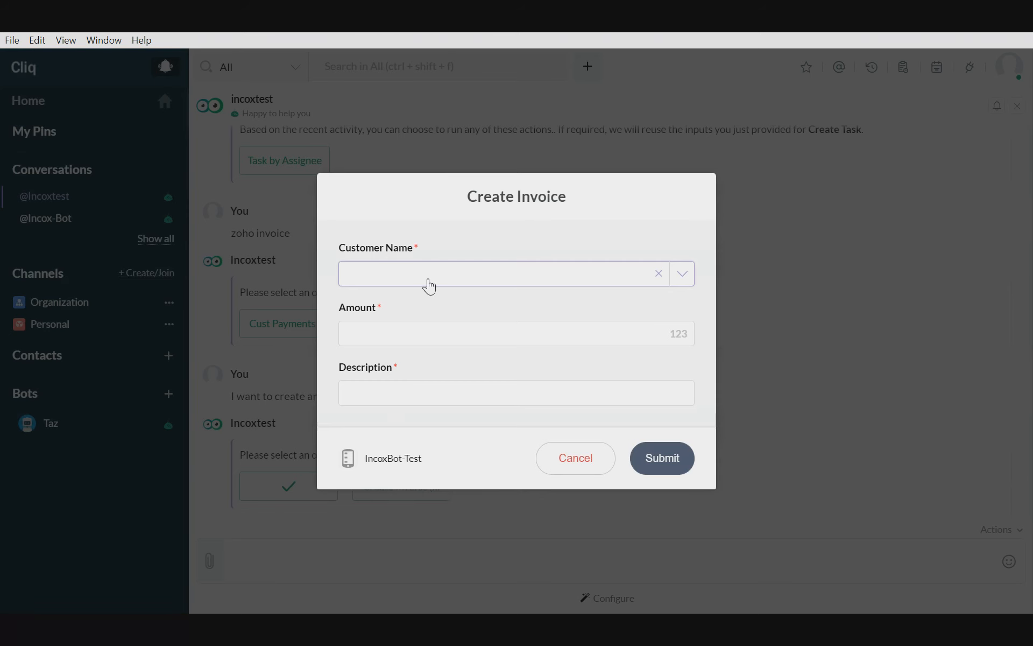
click(429, 285)
click(415, 306)
click(423, 331)
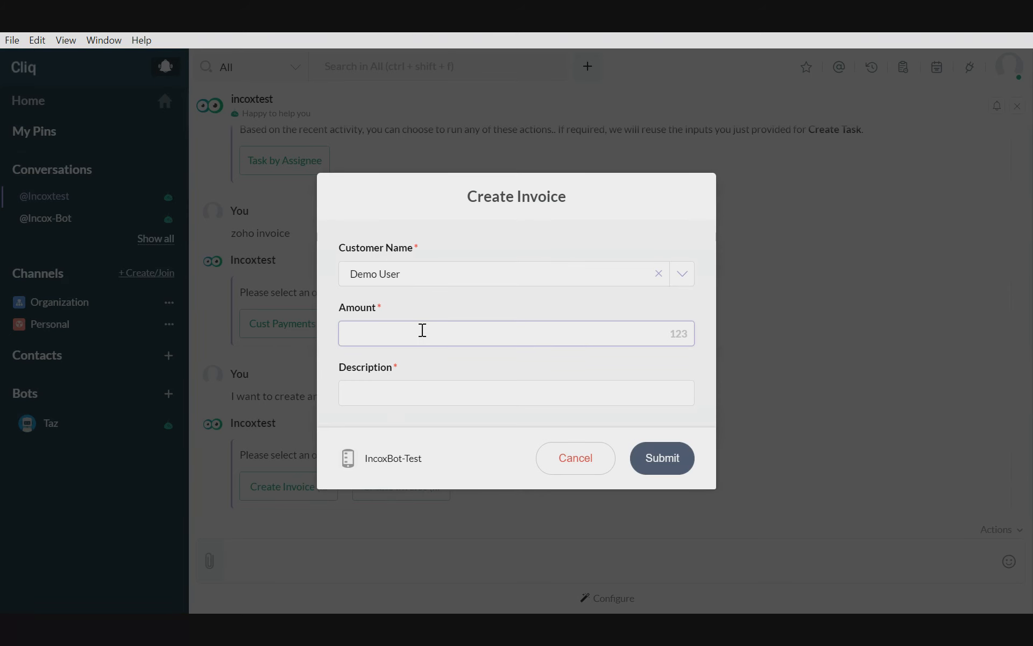
text(1500)
key(Tab)
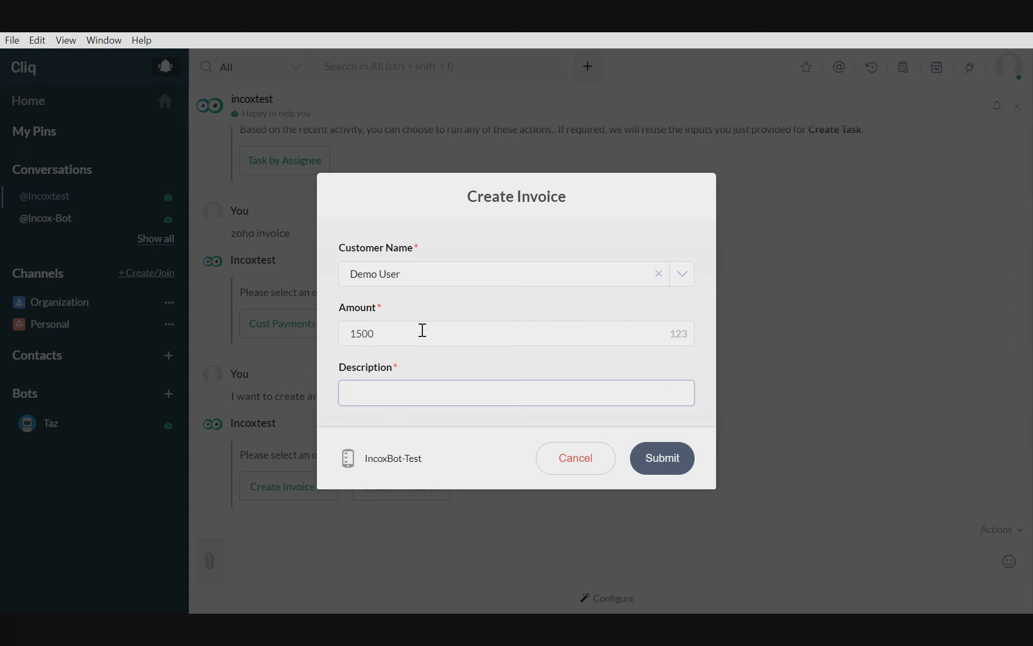
text(Consultation Charges)
click(675, 457)
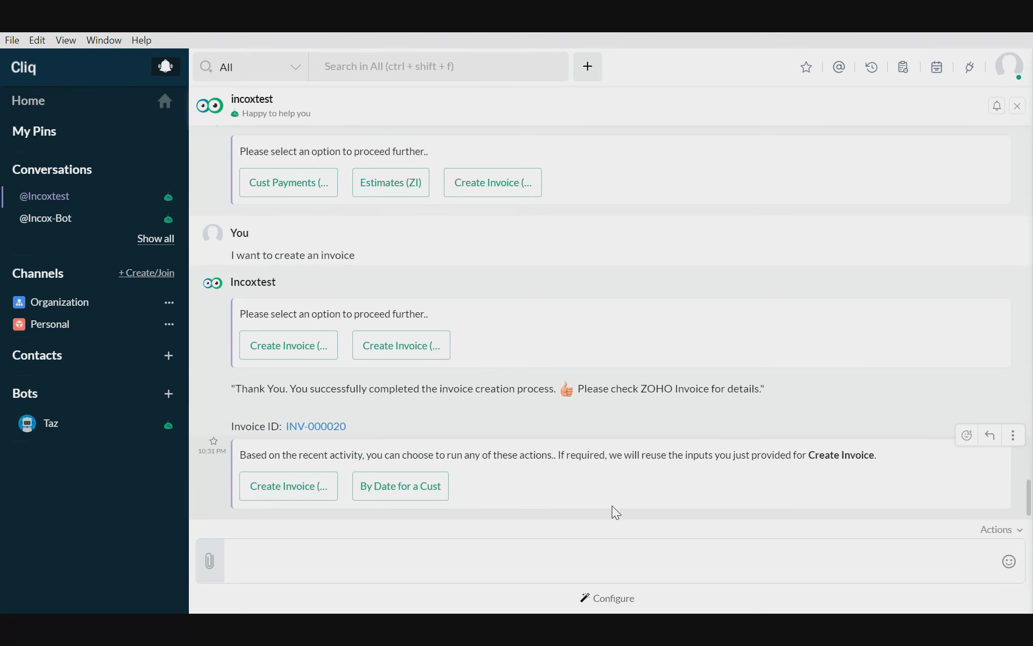
- Open the new invoice in Zoho Invoice, check its balance due, item description and billed customer, and return to Cliq
click(327, 426)
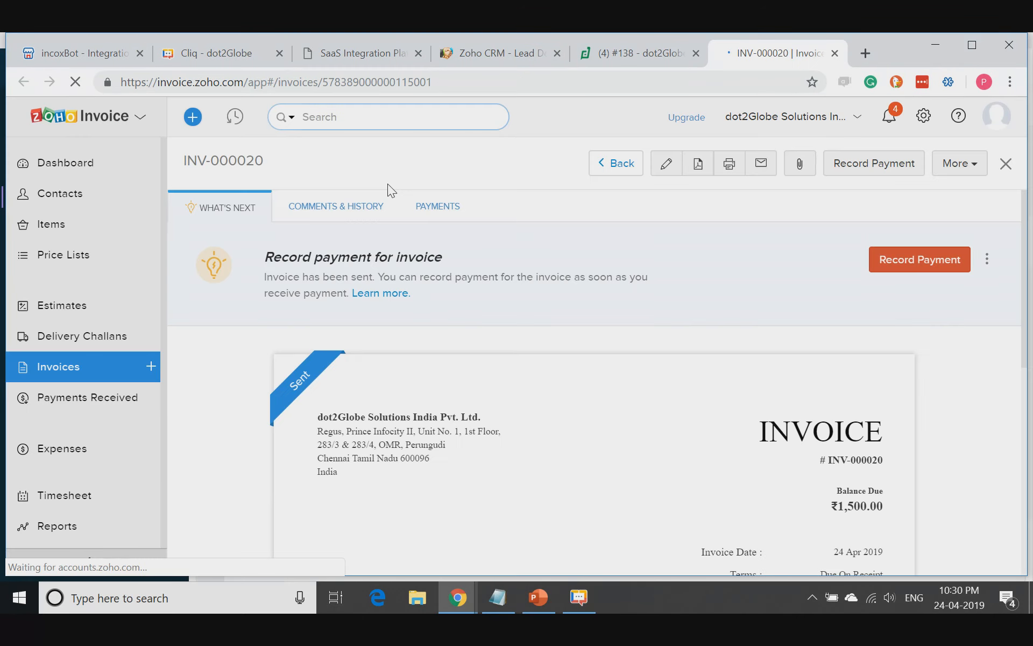
scroll(584, 452, down, 2)
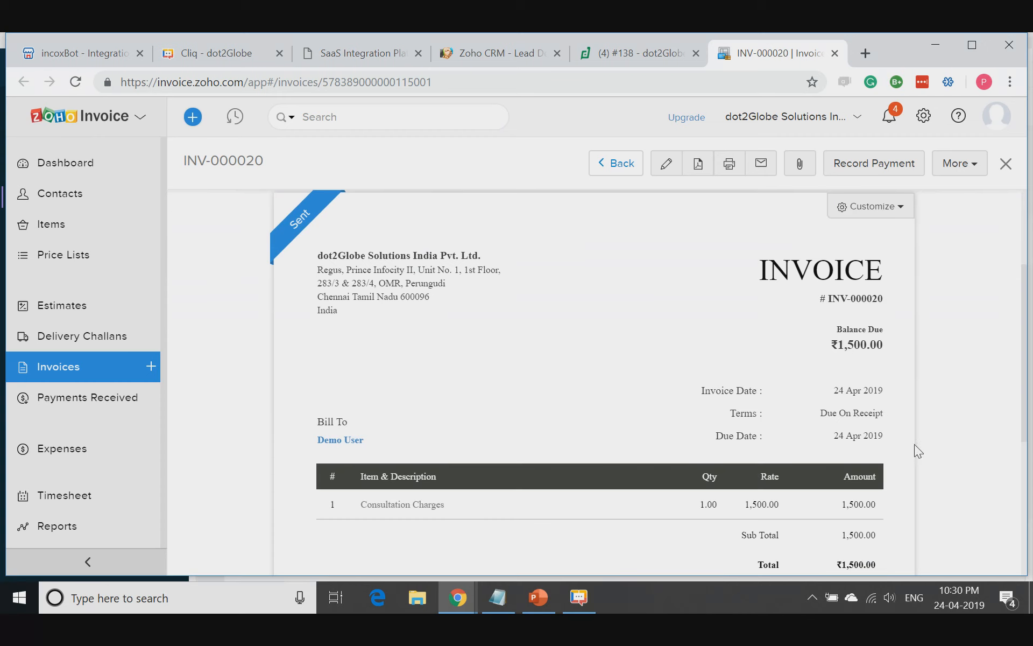
double_click(854, 346)
drag(446, 503, 397, 500)
drag(422, 450, 436, 413)
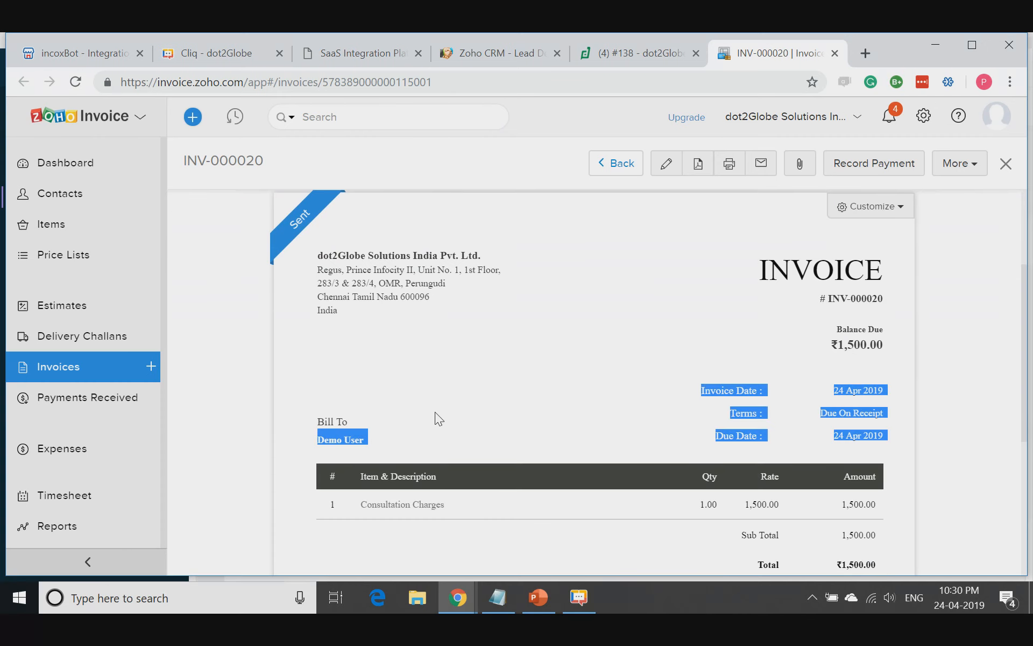
click(935, 52)
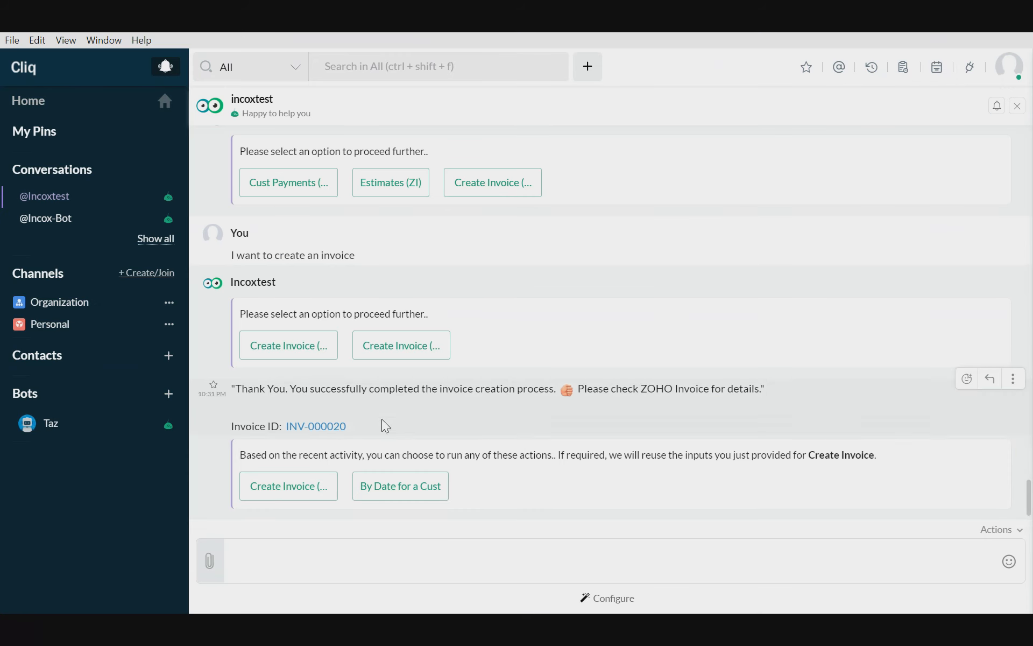
- Run the bot's suggested follow-up Create Invoice action for Zoho Books, selecting the demo customer and submitting
click(313, 492)
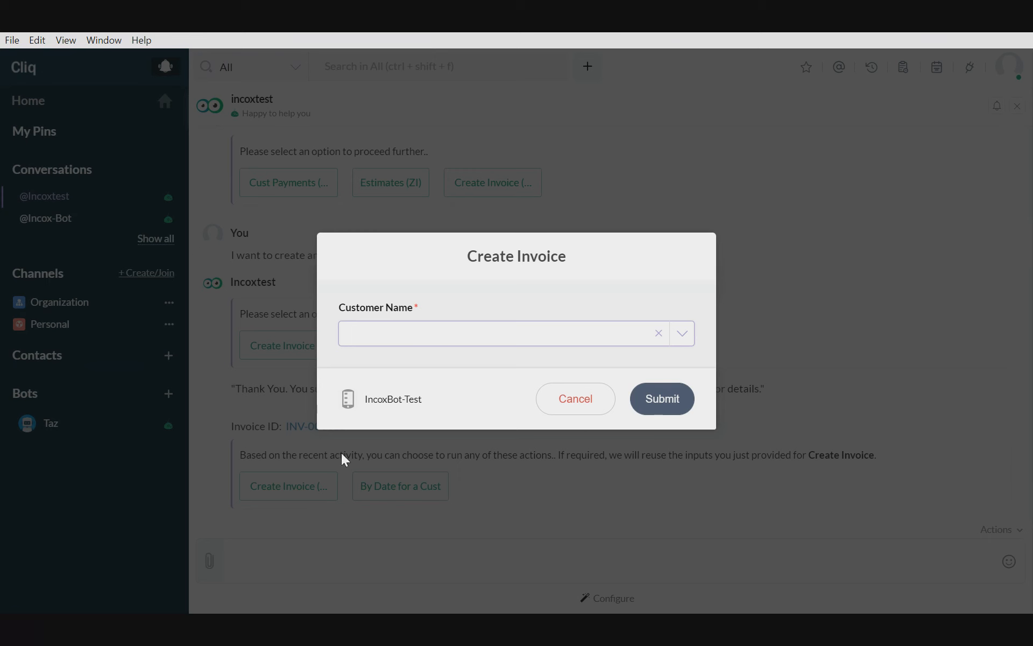
click(436, 340)
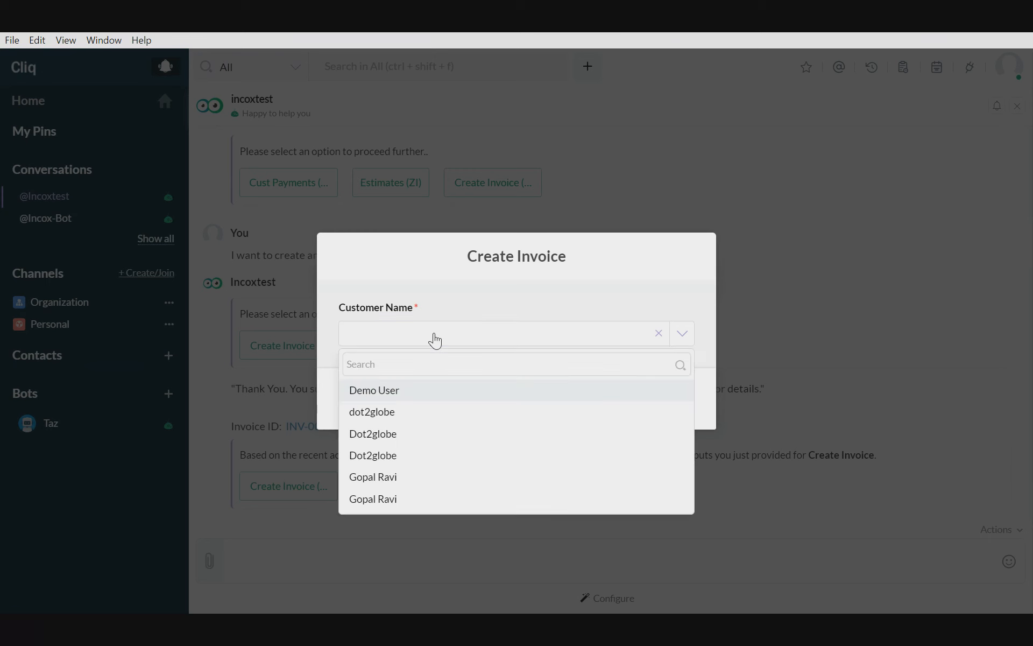
click(403, 396)
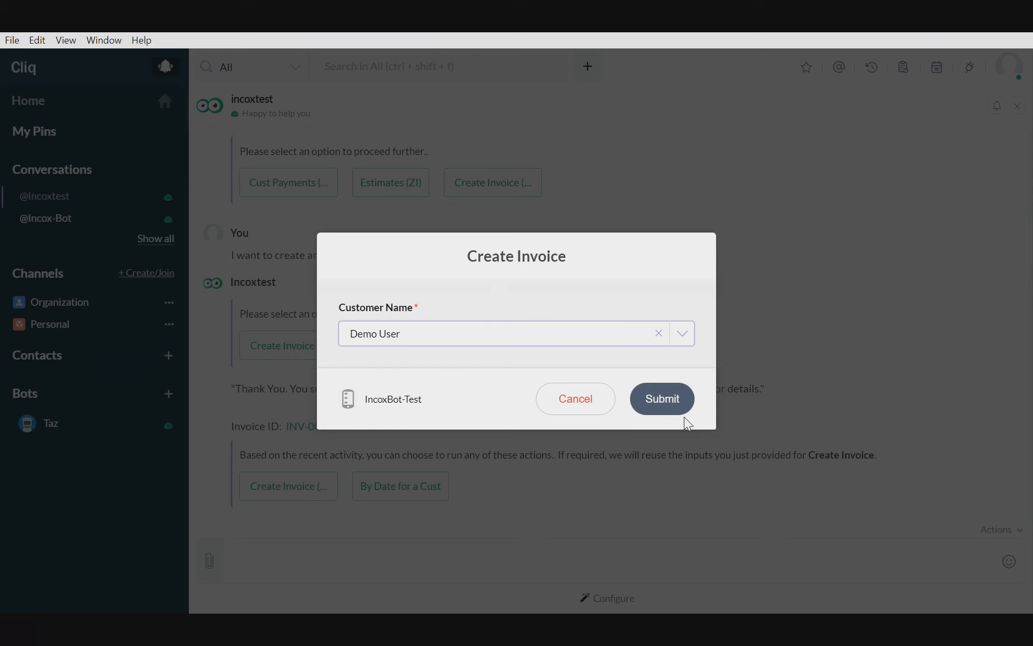
click(677, 405)
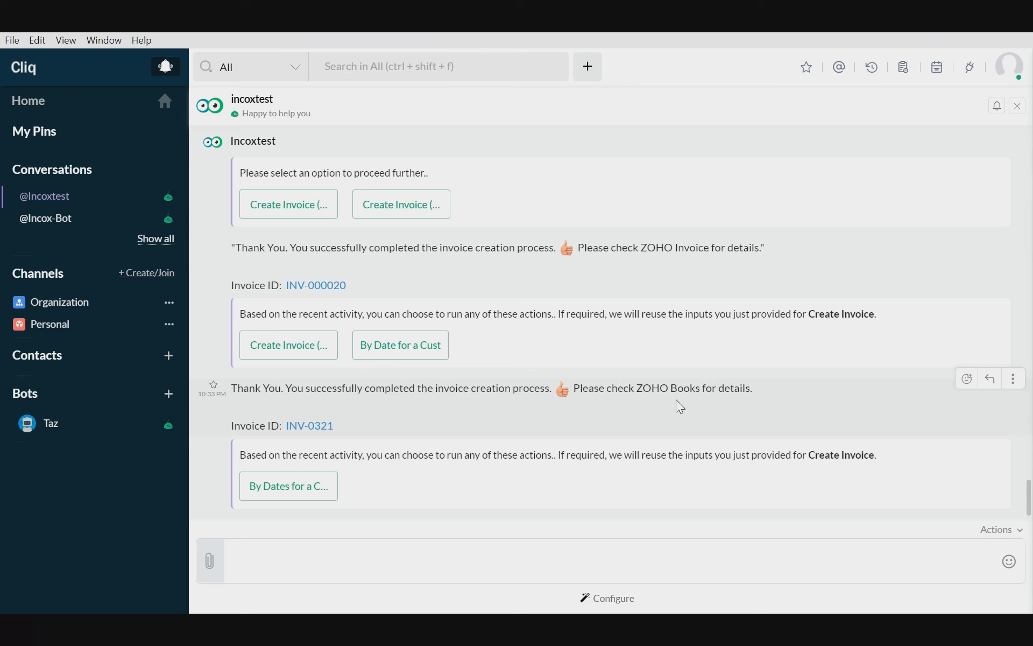
- Open the new Zoho Books invoice, check its customer, item description and amount, close it and return to Cliq
click(323, 429)
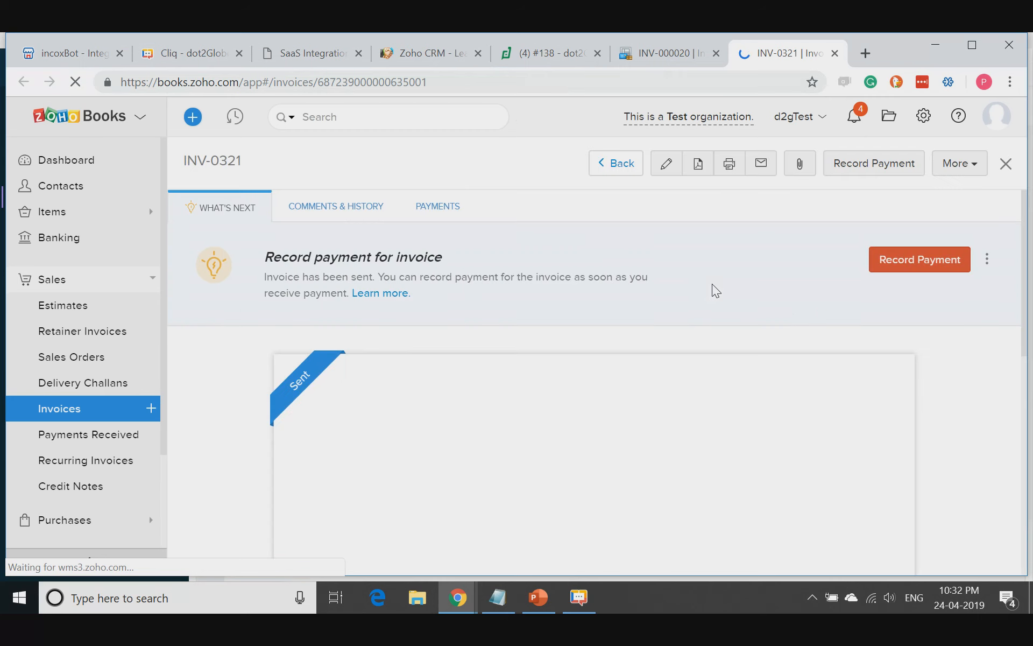
scroll(686, 377, down, 5)
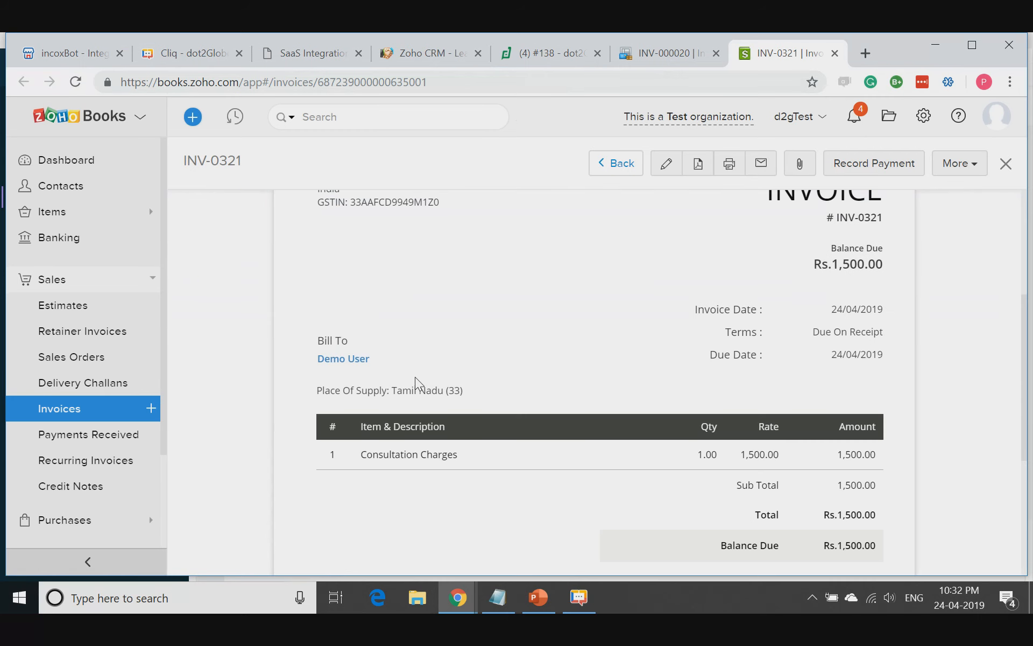
drag(416, 377, 302, 362)
drag(522, 461, 366, 461)
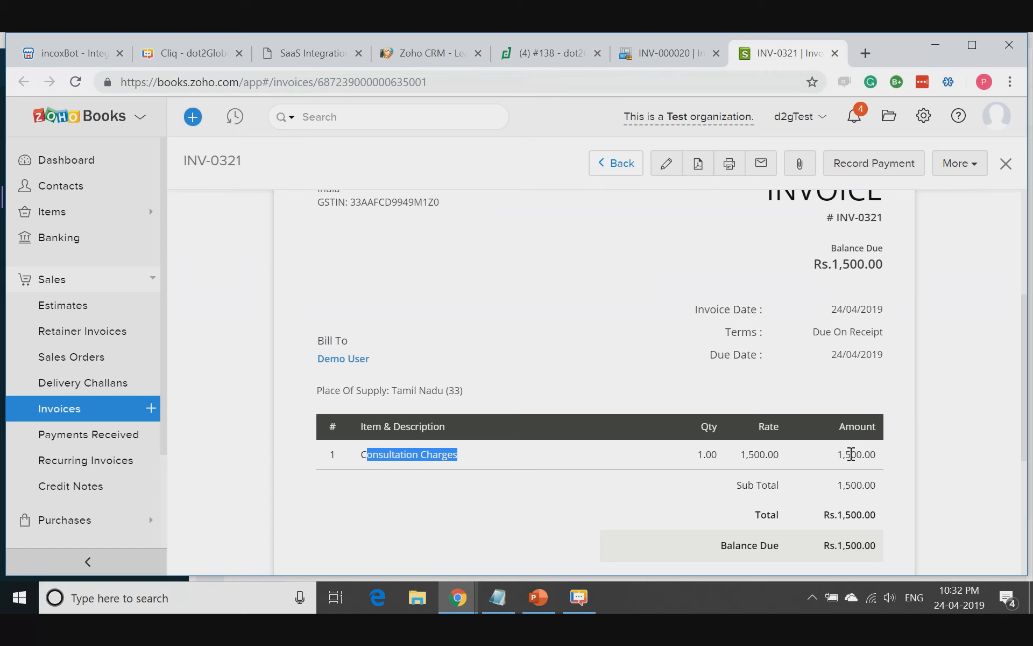
drag(838, 457, 909, 459)
click(873, 269)
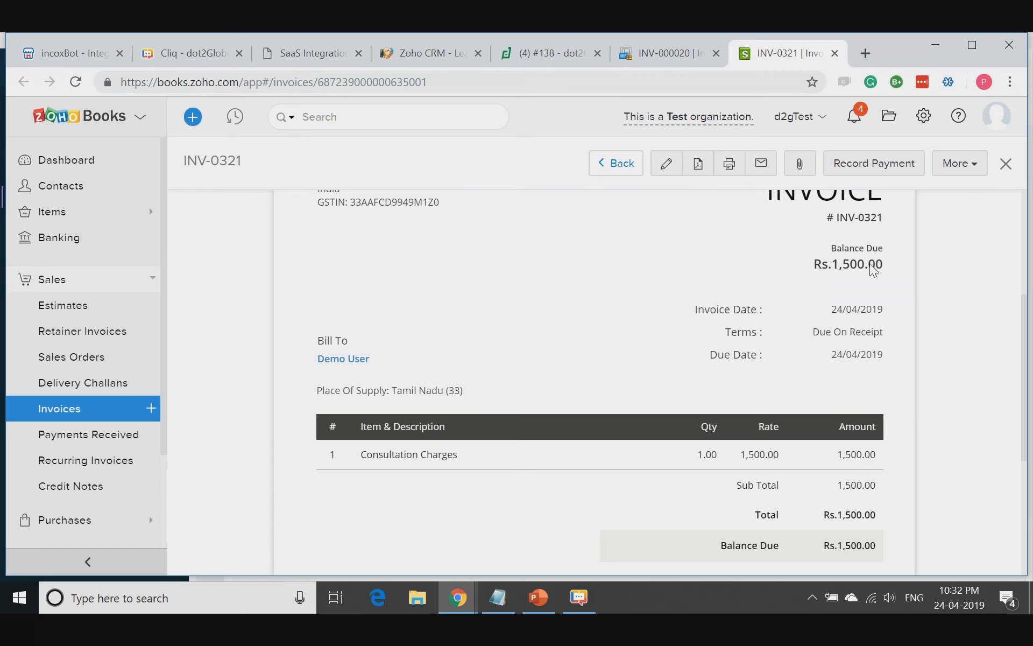
click(835, 54)
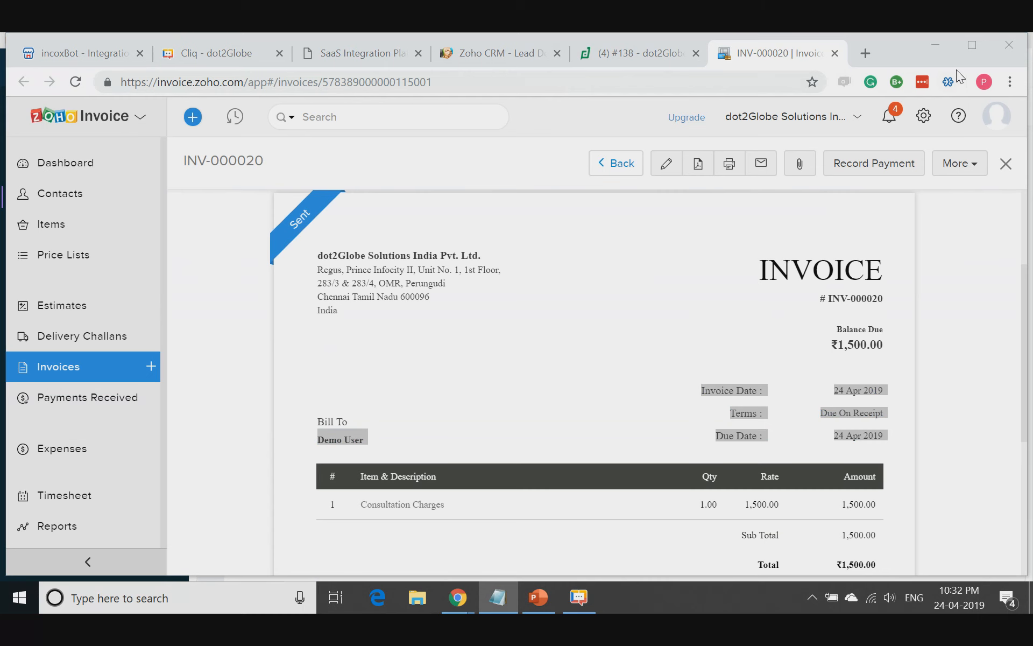
click(935, 46)
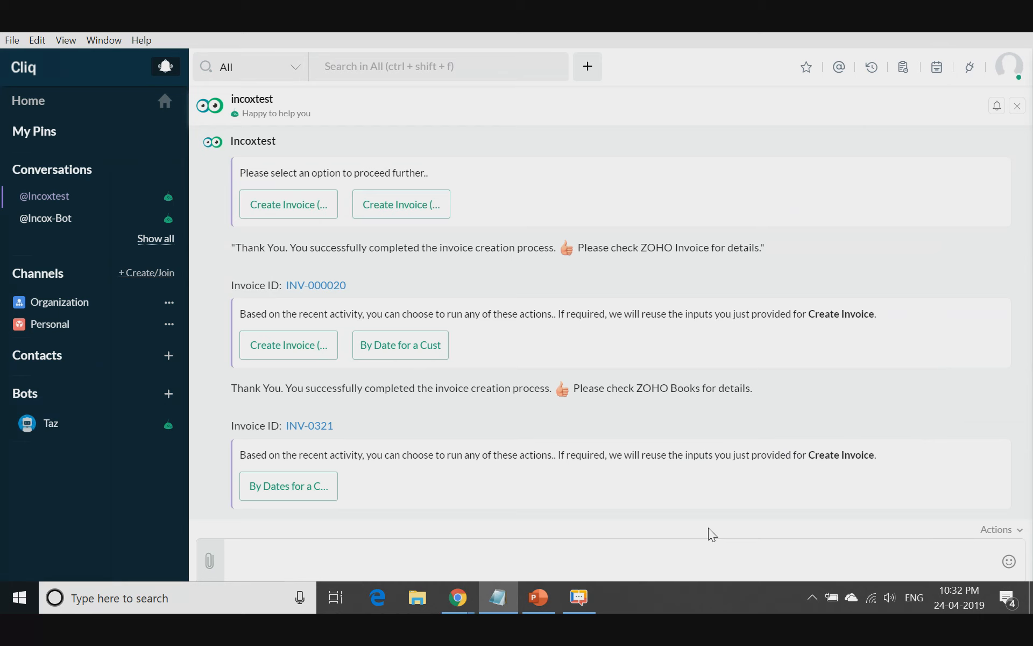
- Send the message "configure" to the bot
click(577, 566)
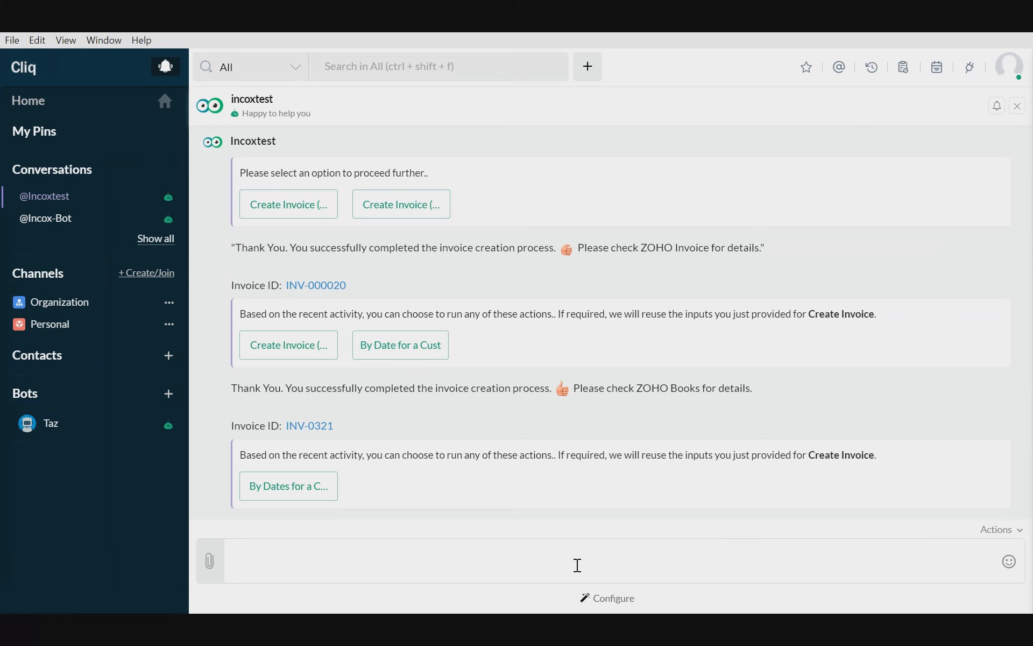
text(configure)
key(Return)
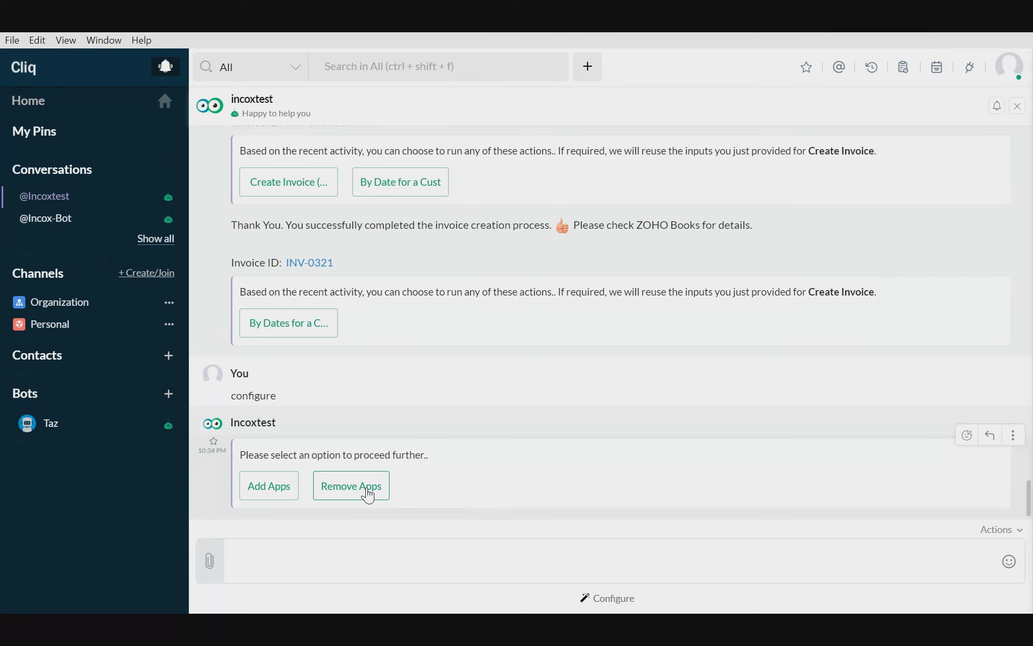
- Remove the Zoho Invoice application from the bot using its Remove Apps option
click(367, 491)
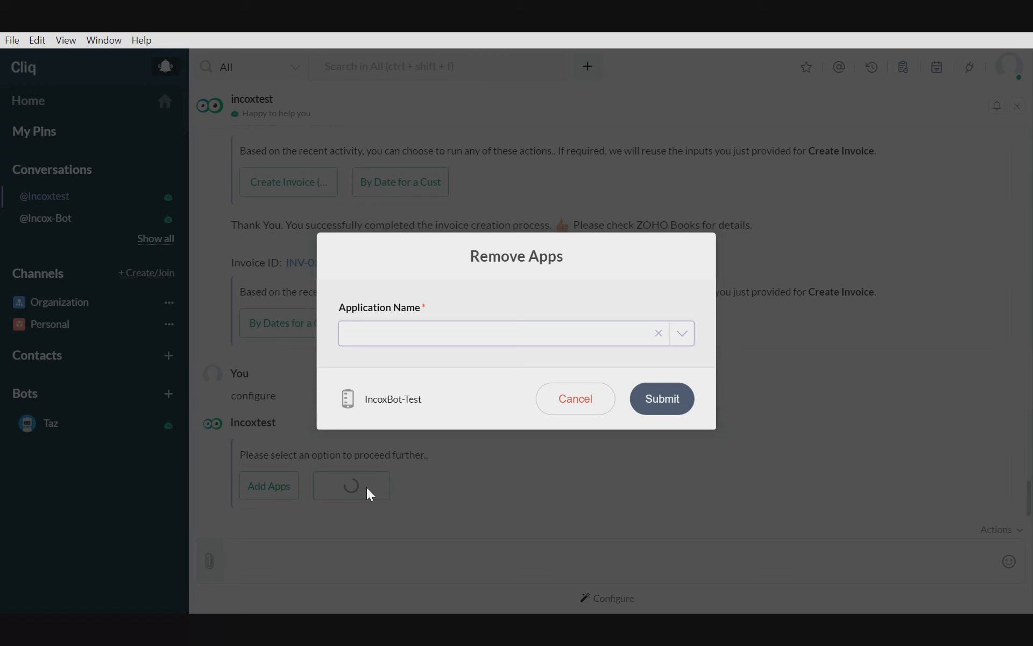
click(391, 344)
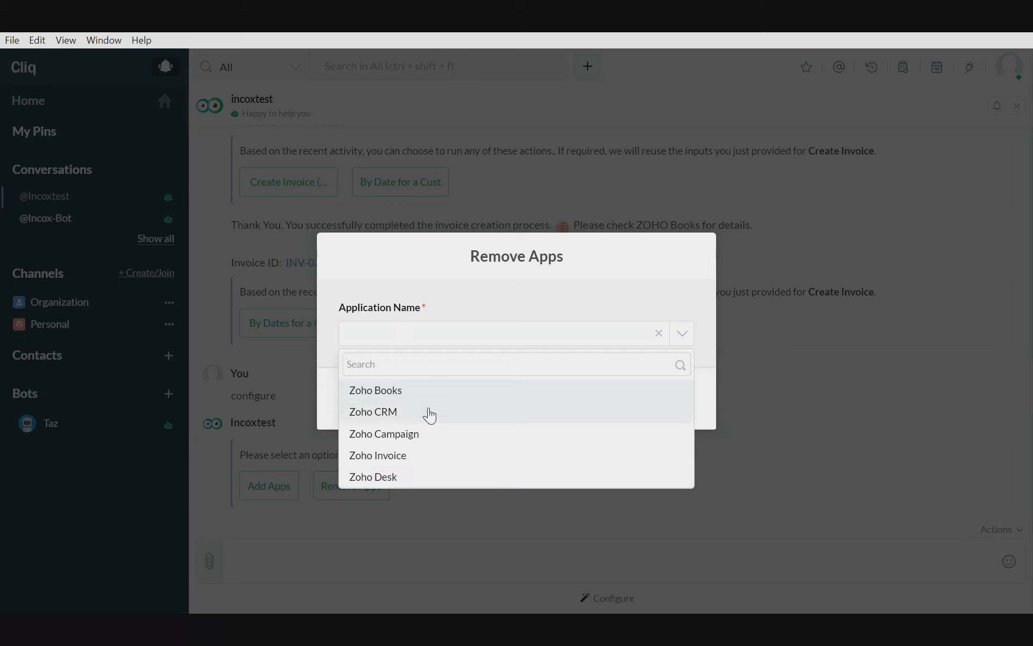
click(397, 456)
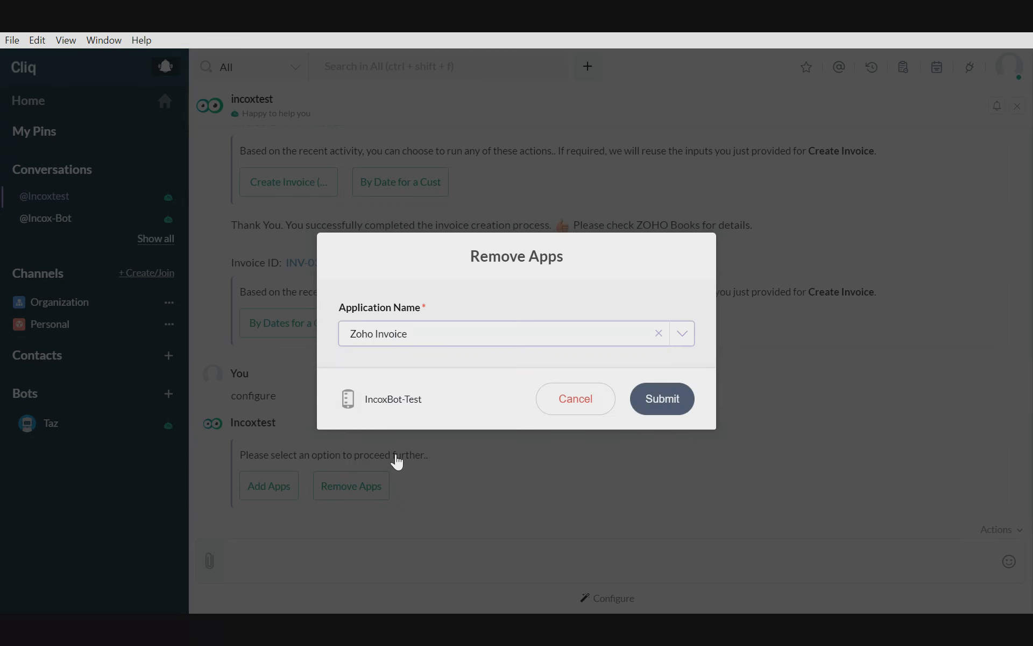
click(671, 408)
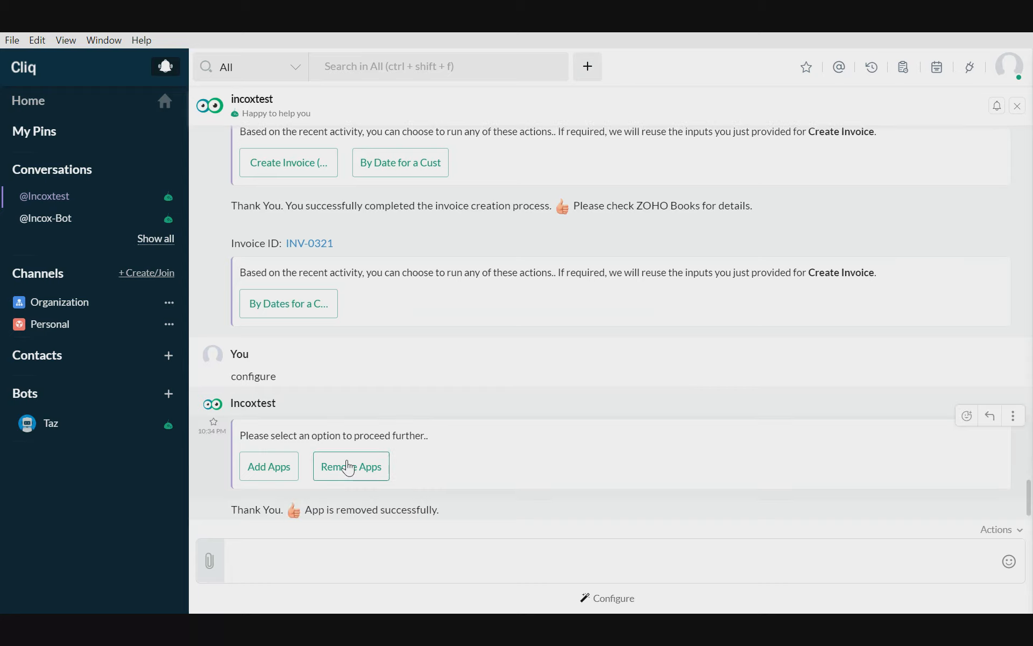
- Check the applications still offered in the bot's Remove Apps form and cancel the form
click(347, 464)
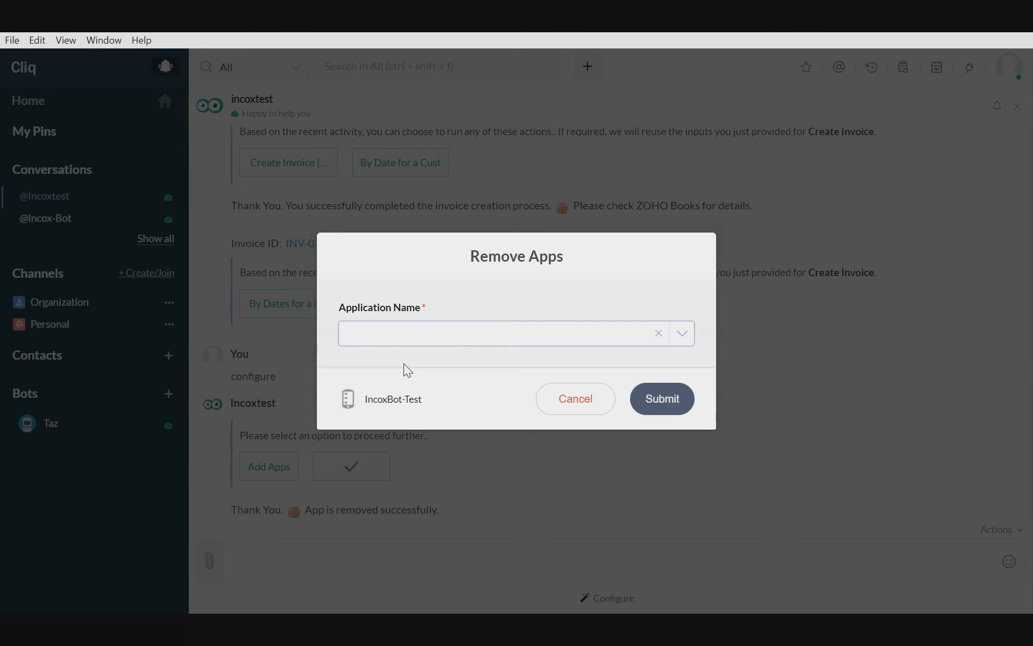
click(405, 336)
click(526, 290)
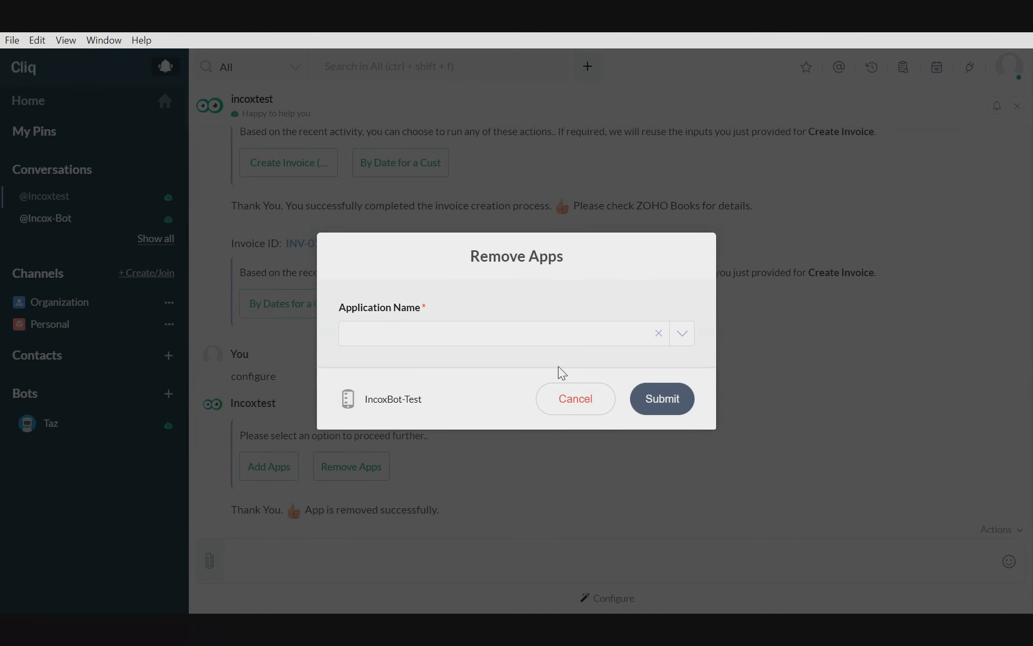
click(576, 402)
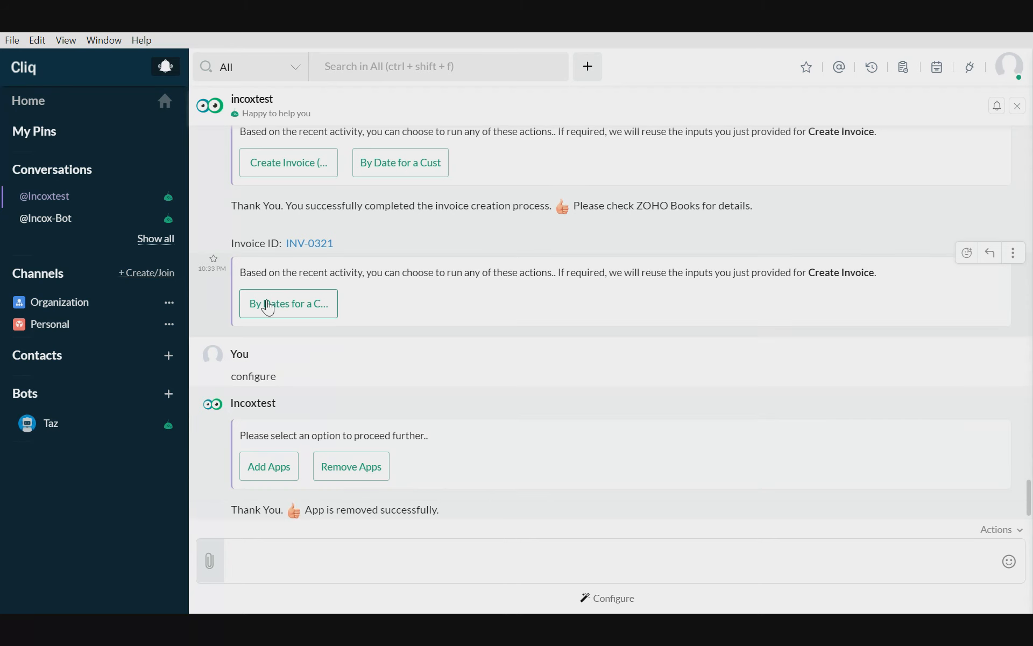
- Uninstall the IncoxBot-Test extension from Cliq's installed extensions and close the Integrations page
click(970, 68)
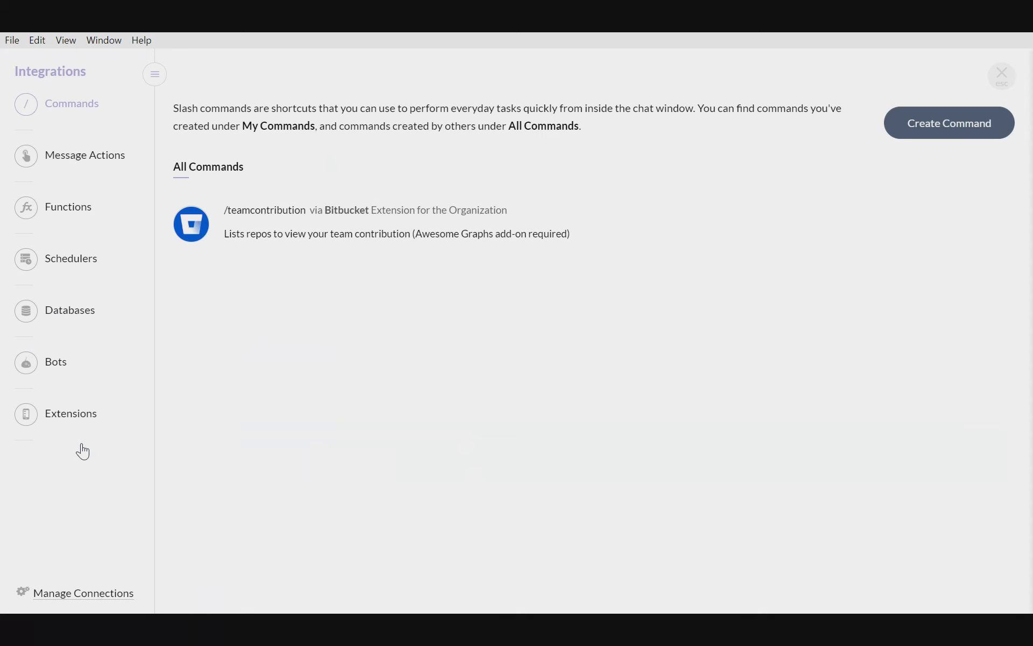
click(70, 419)
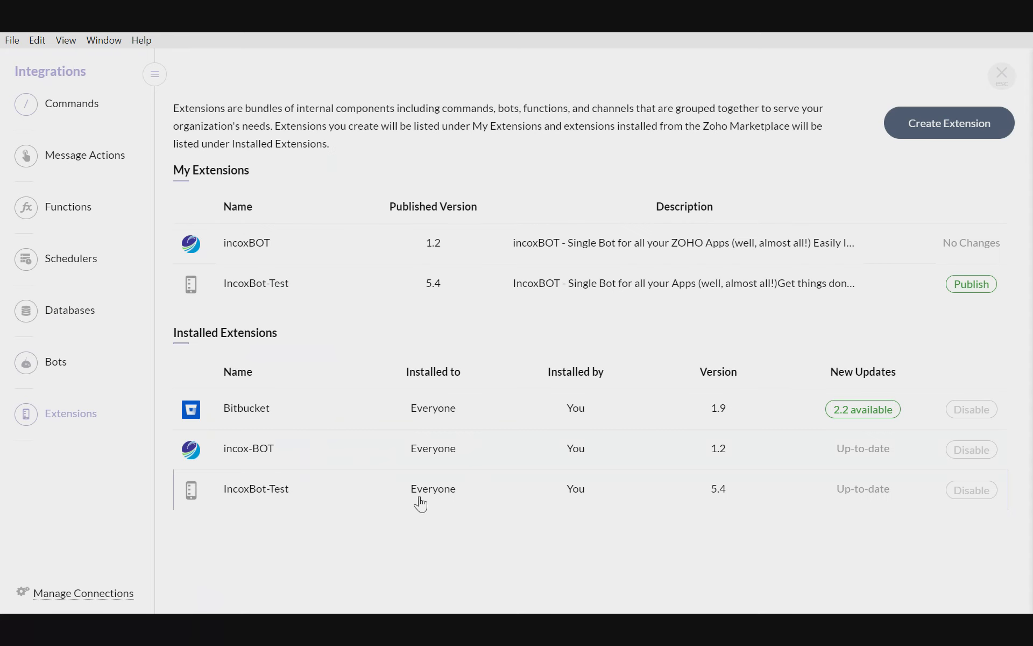
click(376, 498)
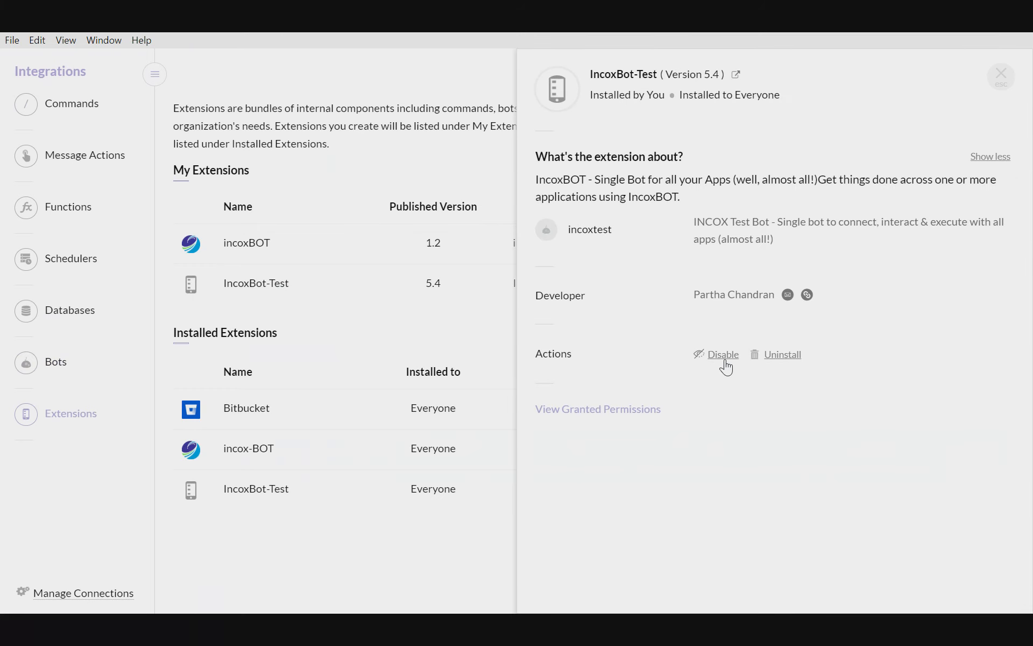
click(778, 356)
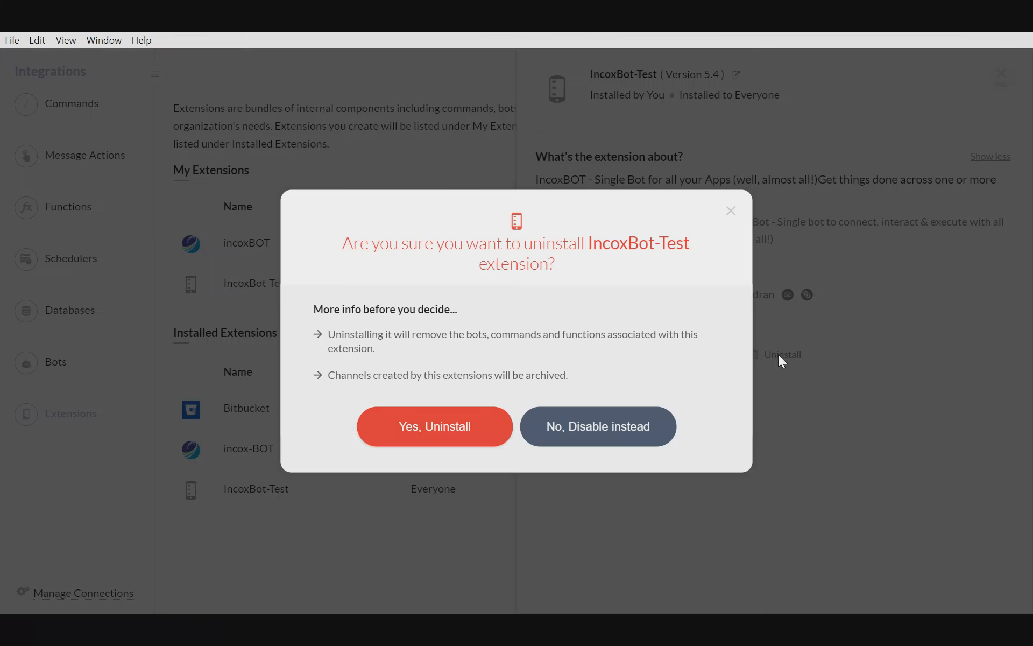
click(433, 435)
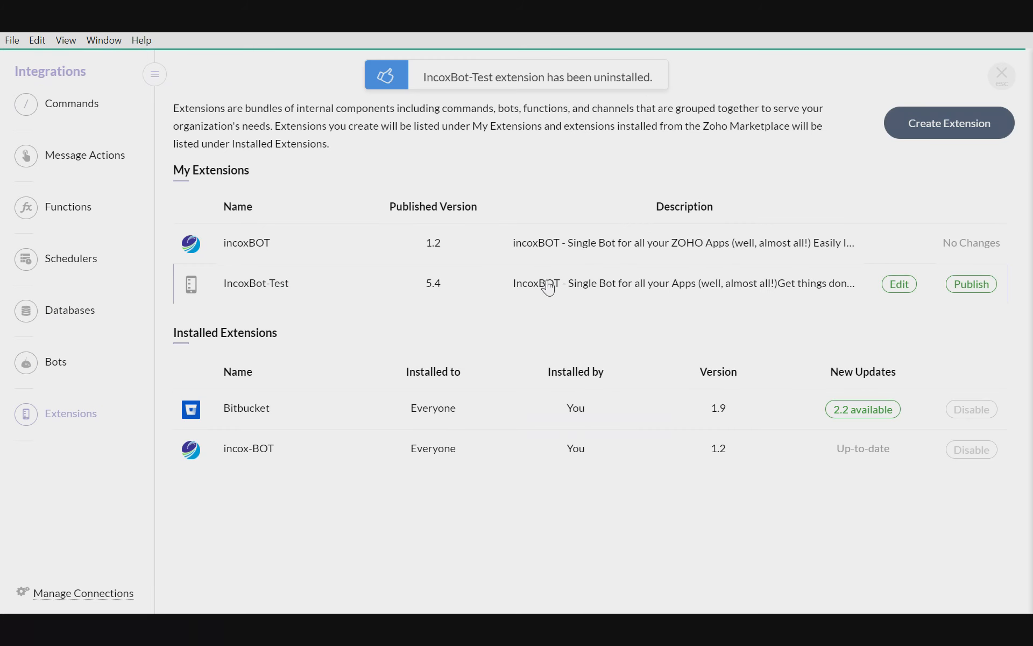
click(1004, 91)
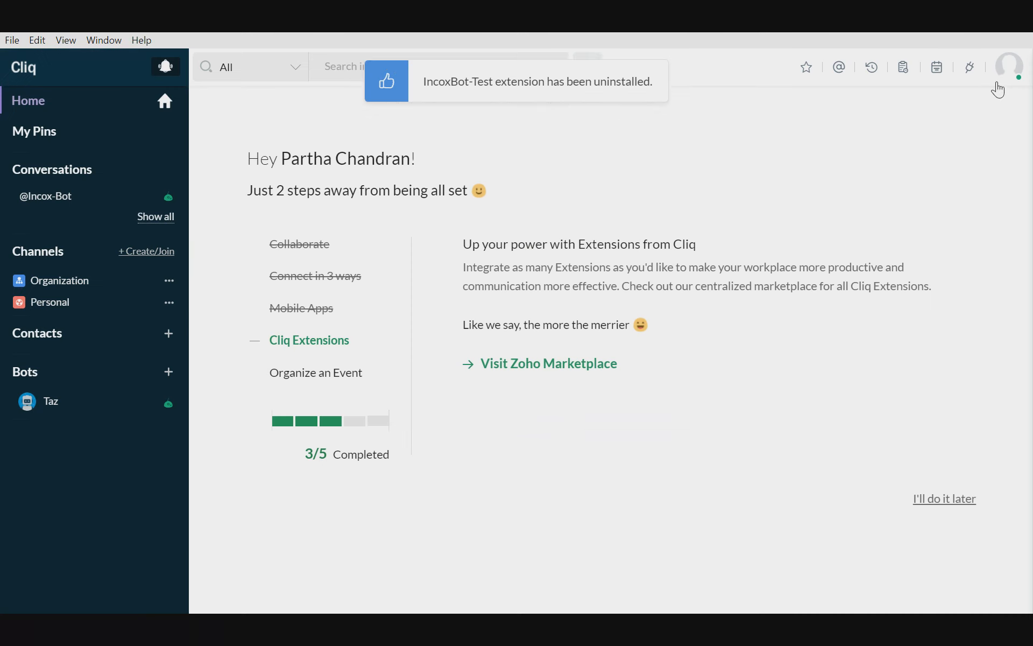